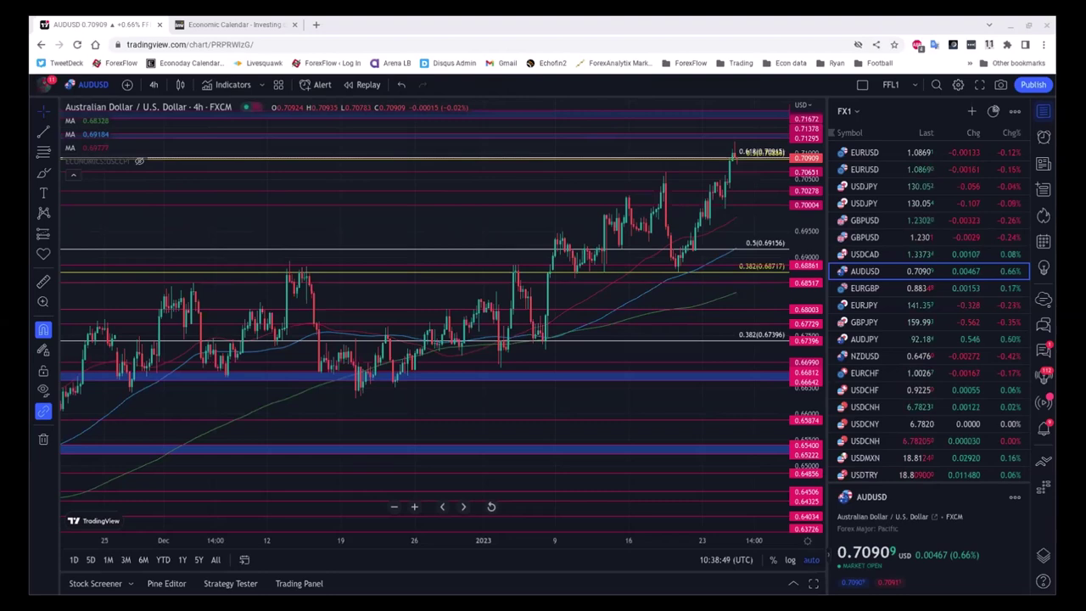
- Switch from the AUDUSD chart to the Investing.com Economic Calendar tab
left_click(218, 17)
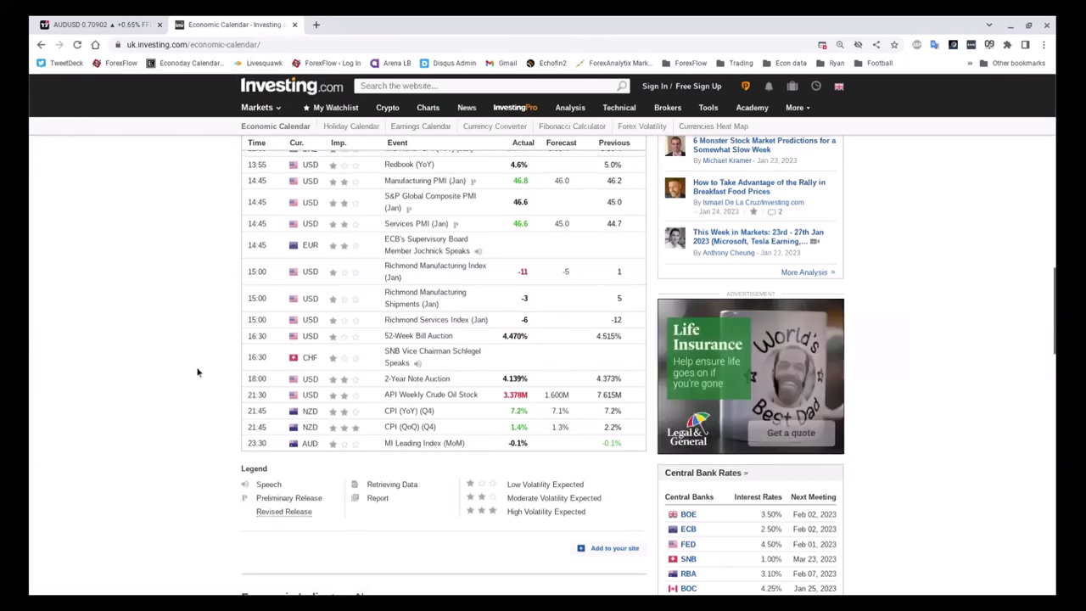
- Show the Today view for January 25, 2023 and scroll through its event rows
scroll(199, 360, "up", 2)
scroll(199, 360, "up", 10)
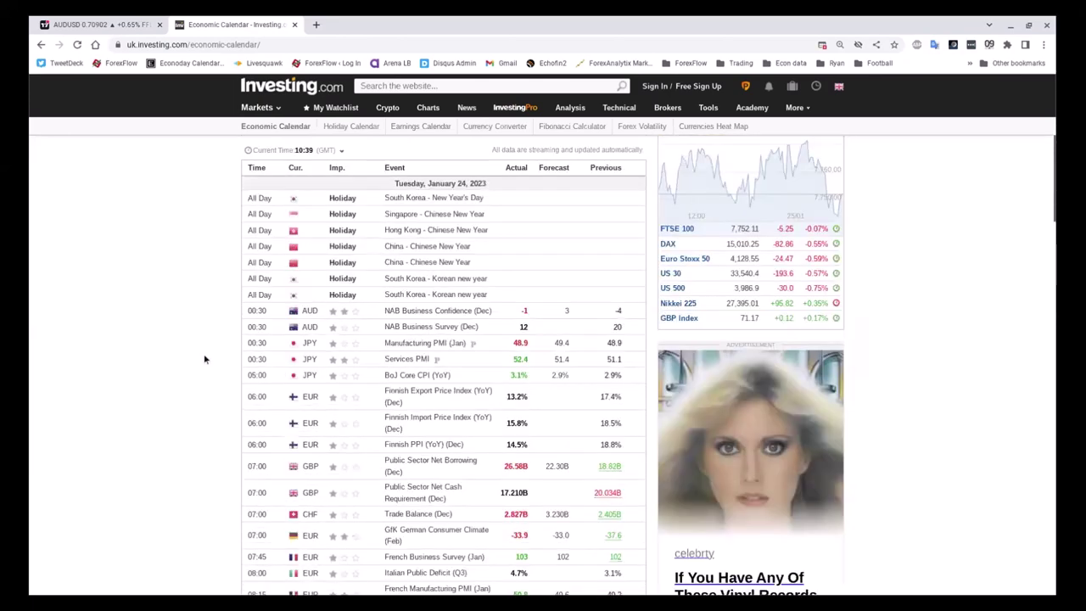
left_click(300, 161)
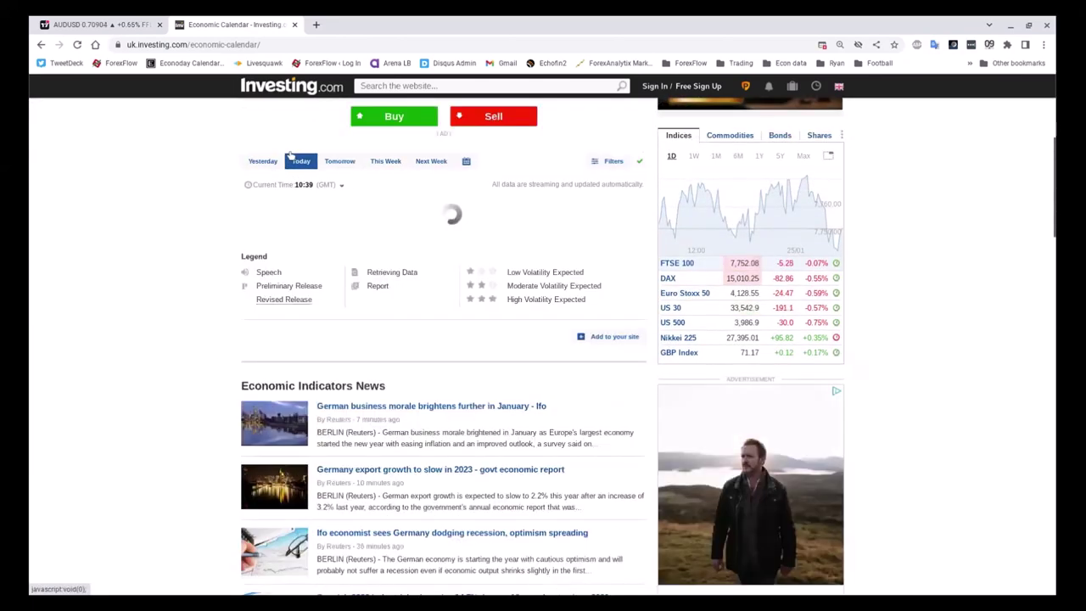
scroll(156, 345, "down", 2)
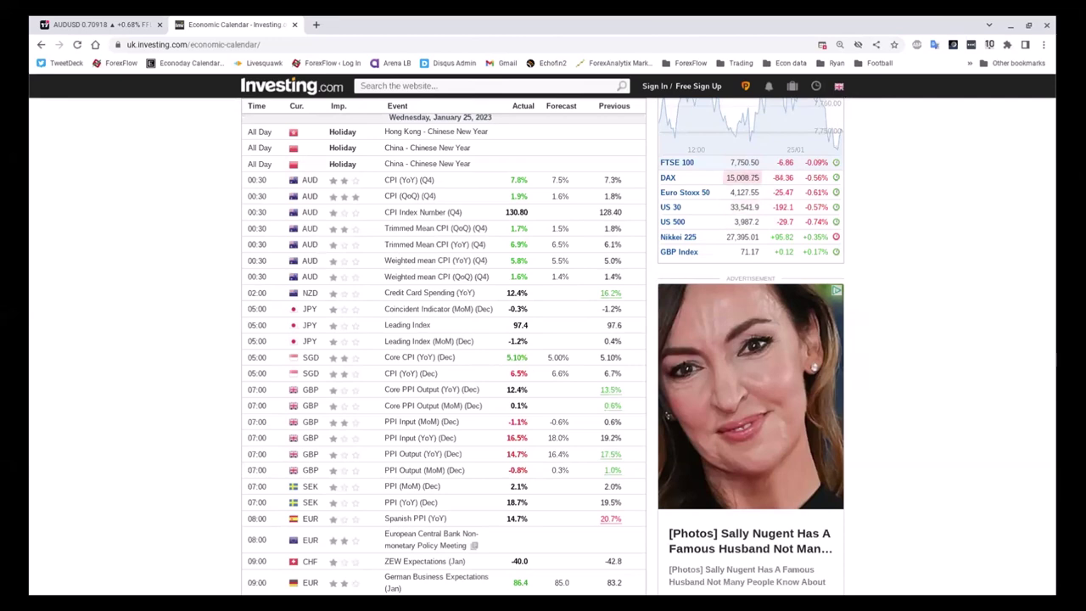
- Return to the AUDUSD 4-hour chart and nudge the candles slightly left
left_click(48, 25)
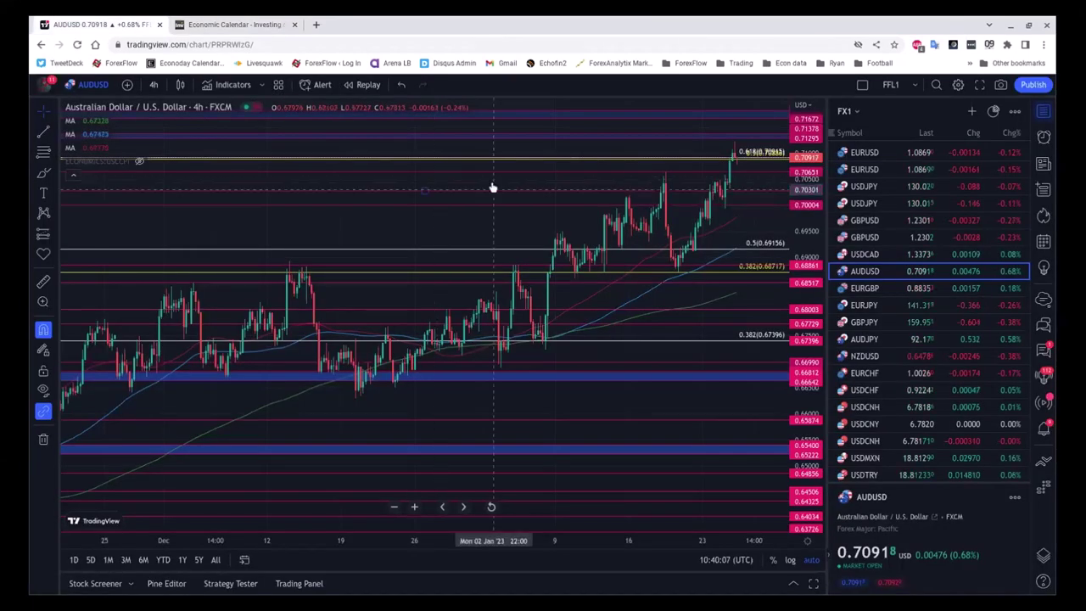
left_click_drag(492, 186, 465, 177)
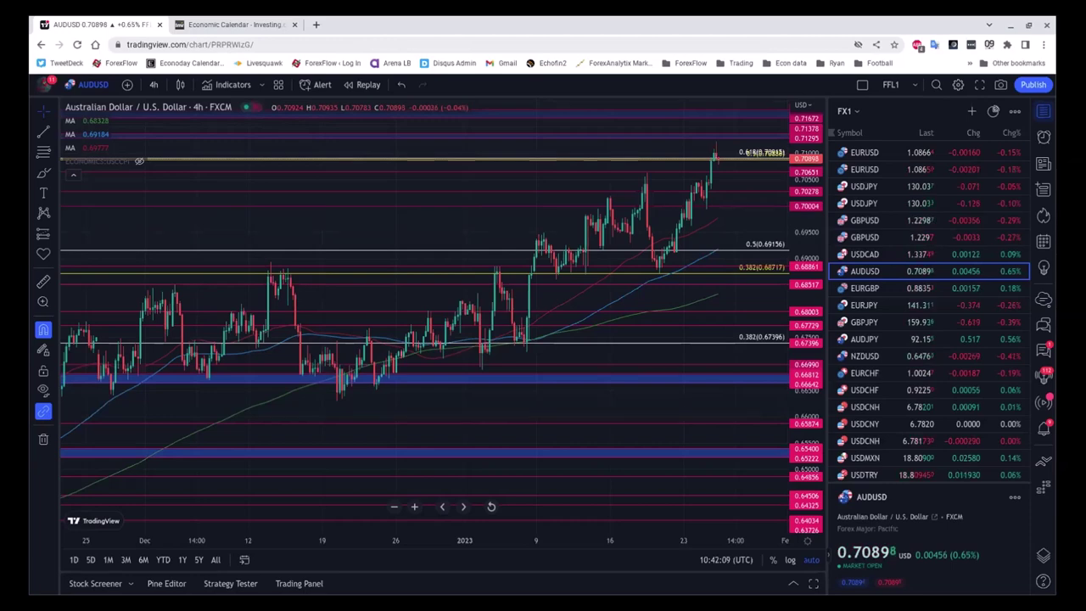
- Load NZDUSD from the watchlist and zoom the chart's time axis
left_click(887, 349)
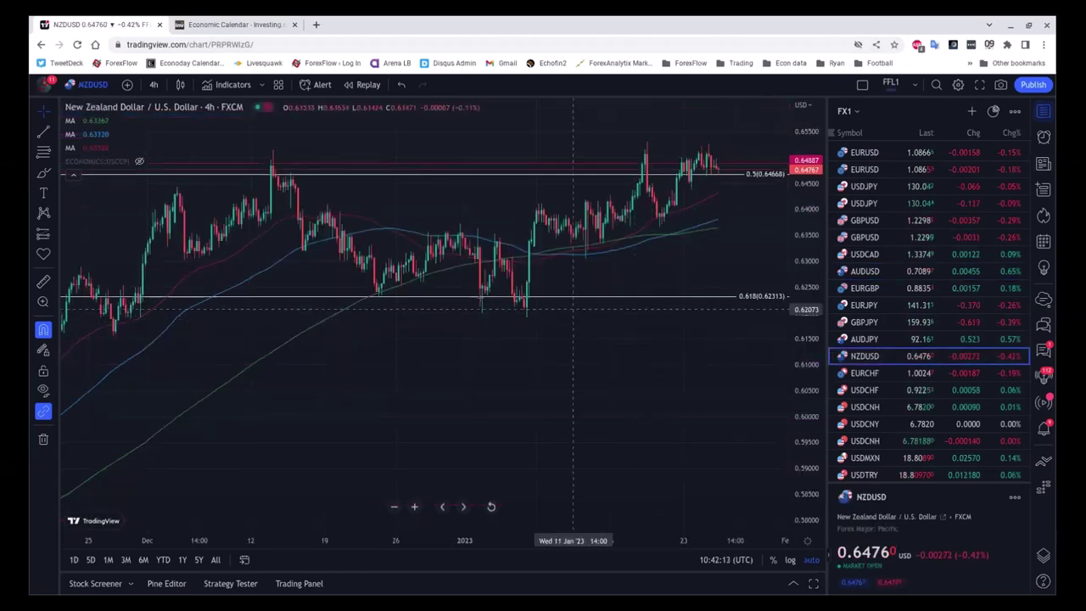
scroll(398, 331, "up", 3)
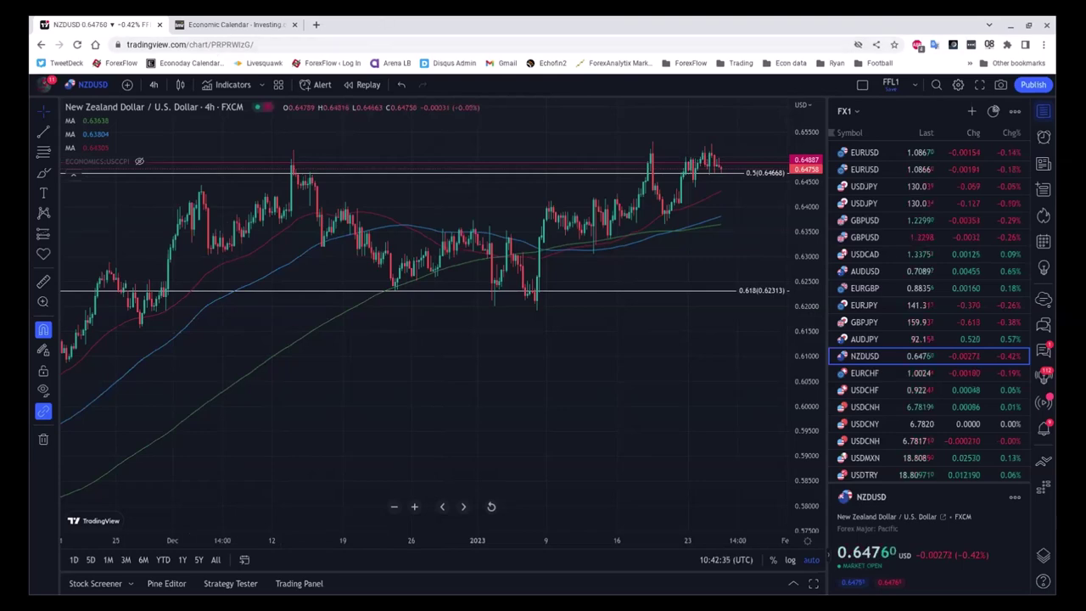
- Open Australia's Q4 CPI (YoY) event page from the calendar: 7.8% actual vs 7.5% forecast
left_click(226, 19)
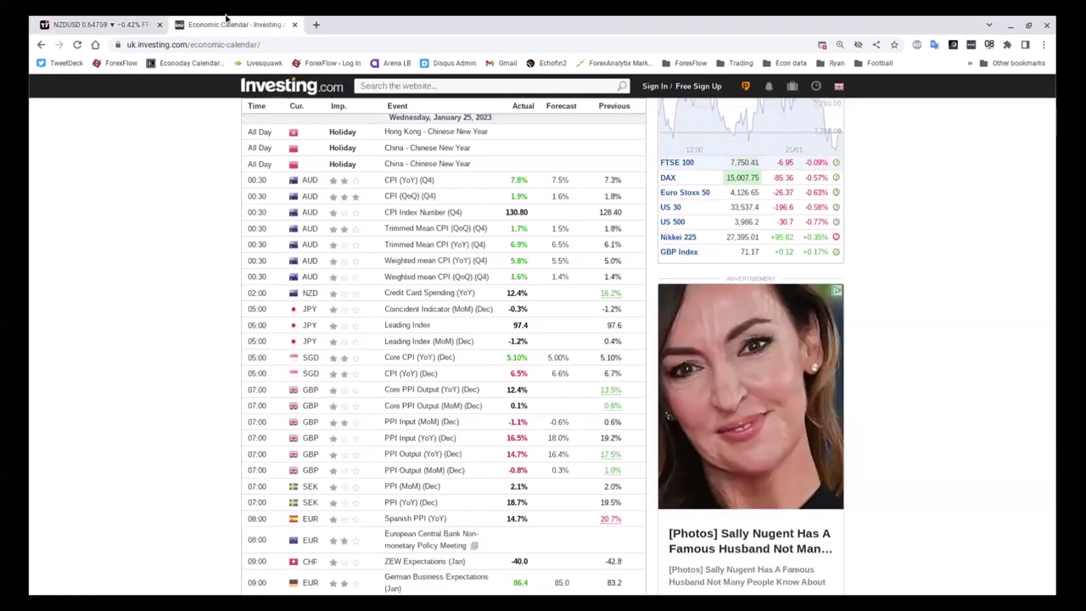
left_click(388, 178)
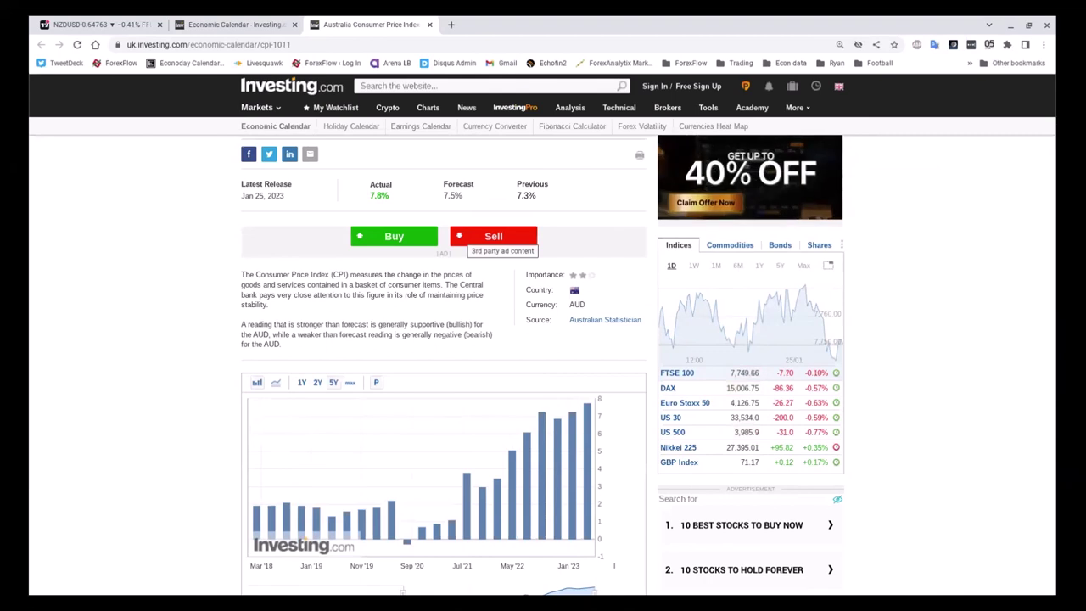
- Switch the CPI history chart through 1-year, 2-year and 5-year ranges and scroll the page
left_click(297, 387)
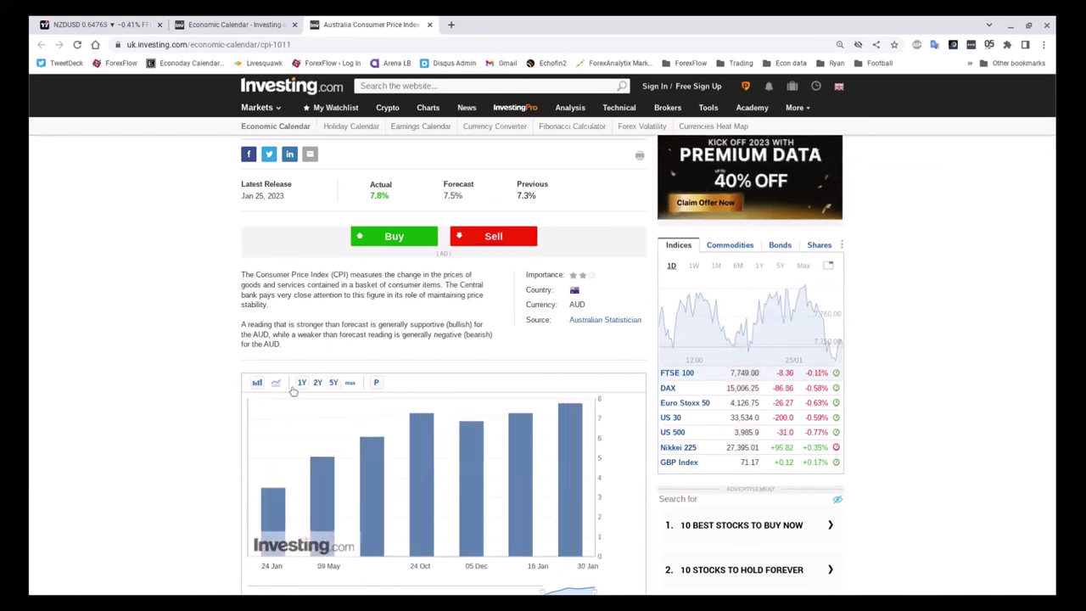
left_click(316, 383)
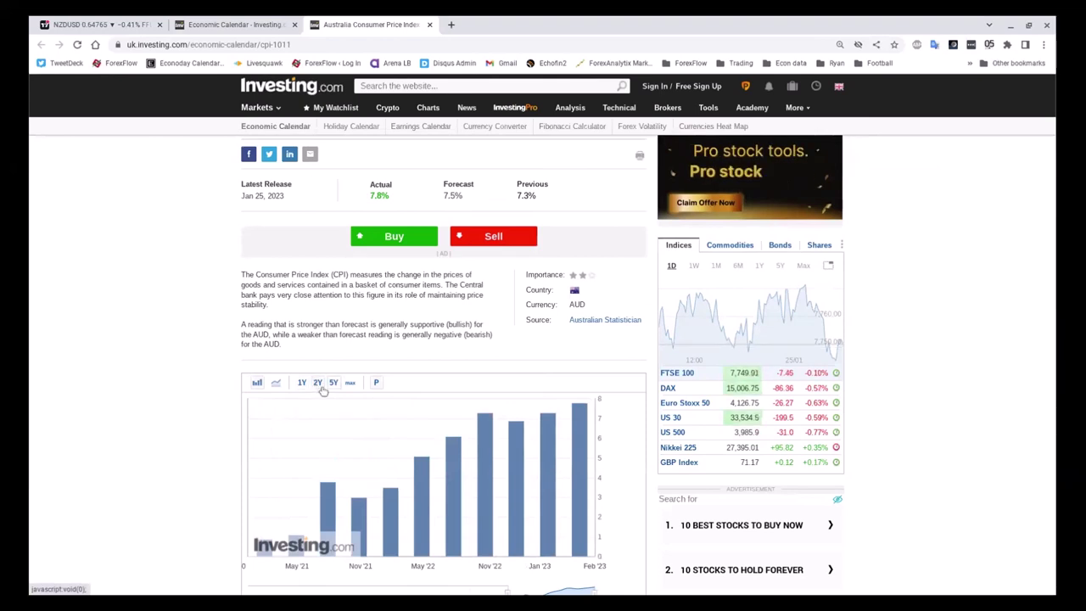
left_click(333, 381)
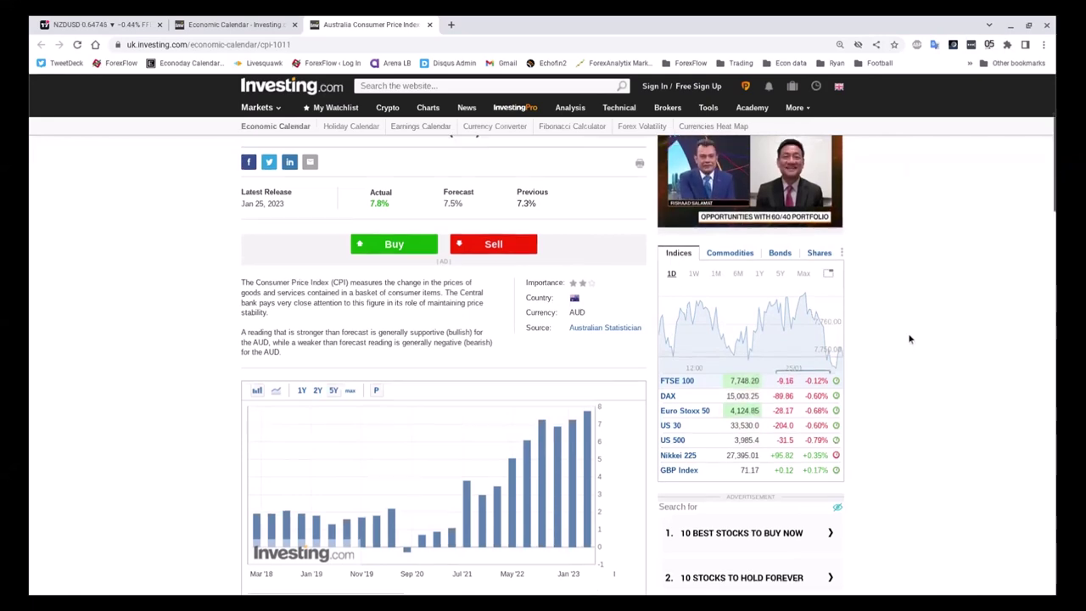
scroll(882, 271, "up", 1)
scroll(857, 157, "down", 1)
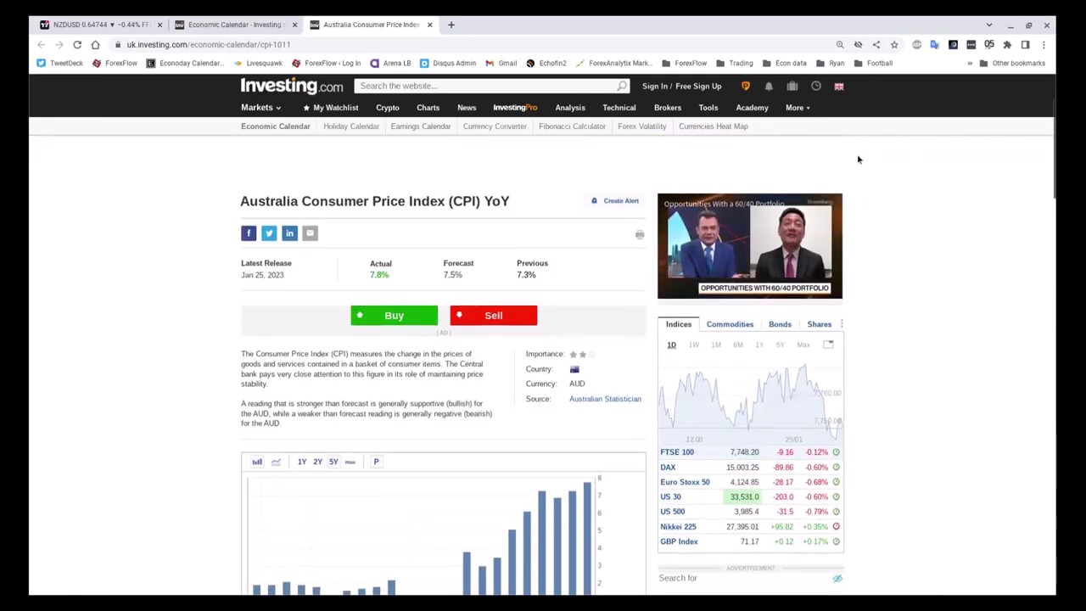
- Pause the ad video, close the floating player, and return to the NZDUSD chart
left_click(671, 267)
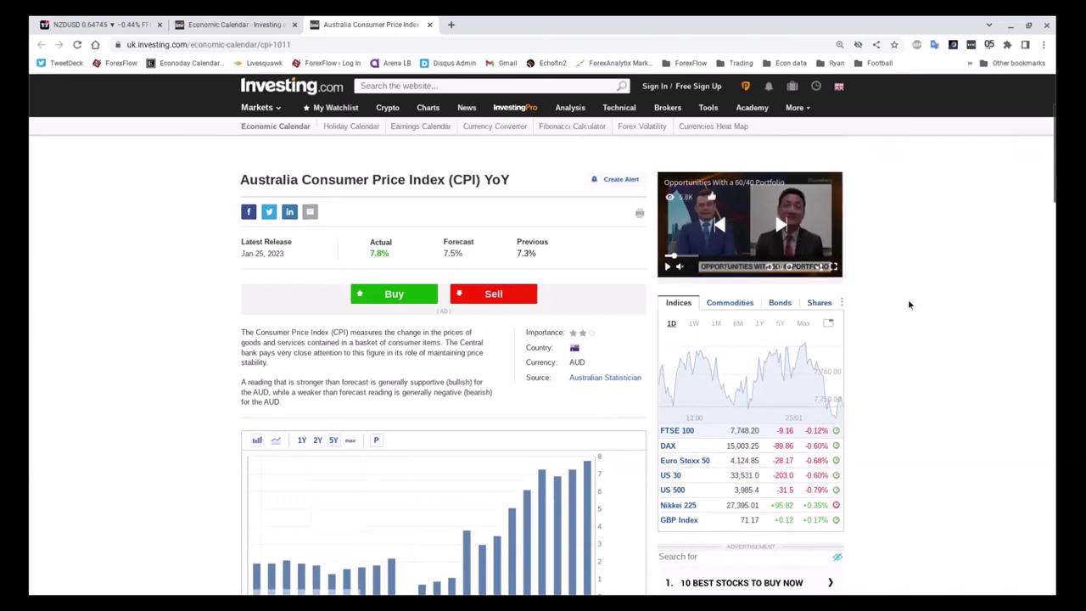
scroll(947, 338, "down", 1)
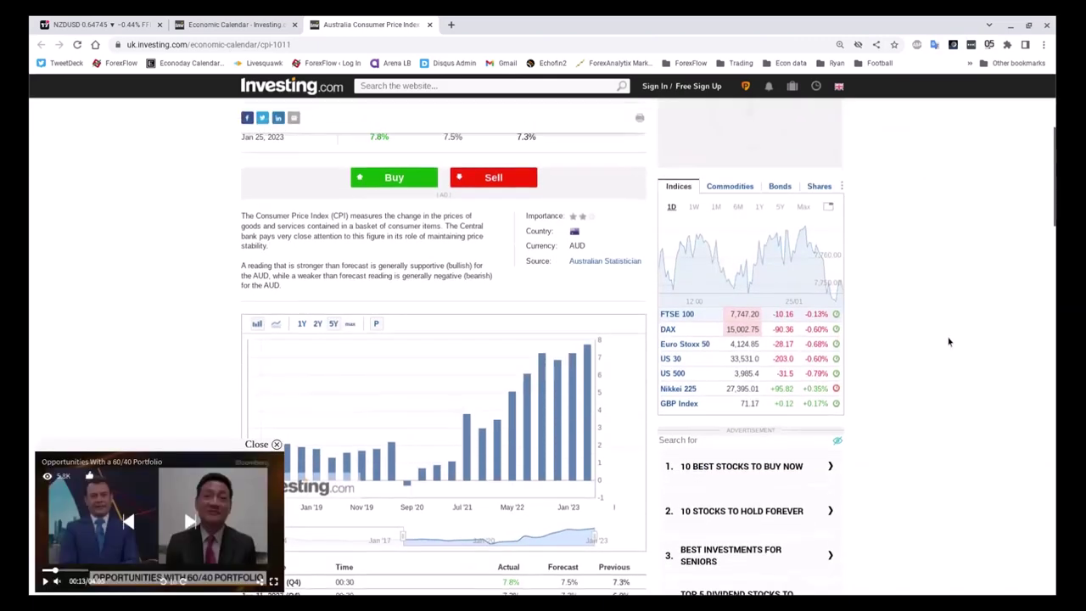
left_click(275, 444)
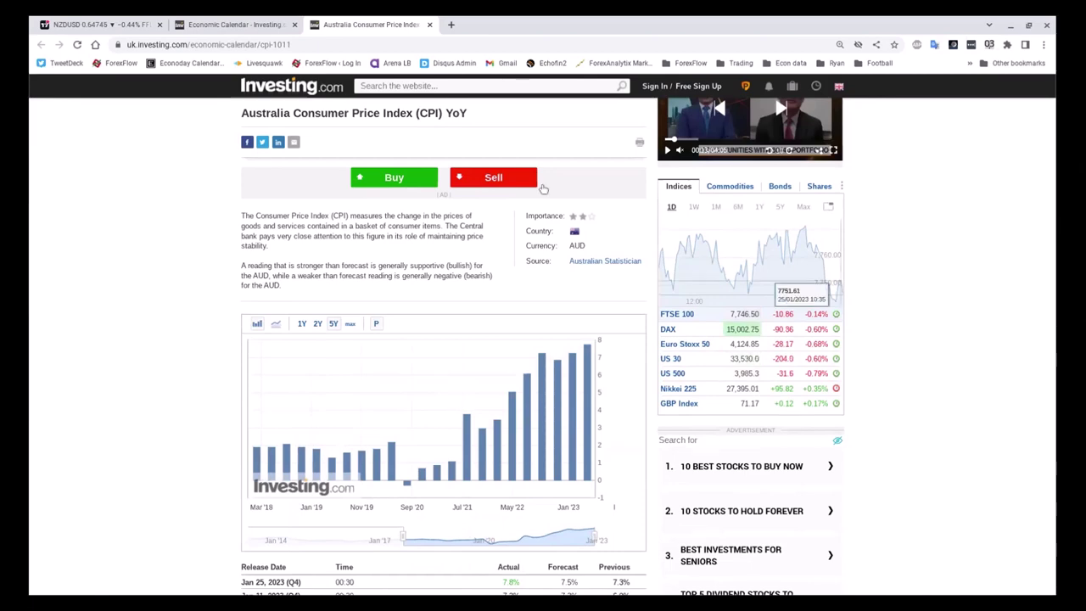
left_click(66, 24)
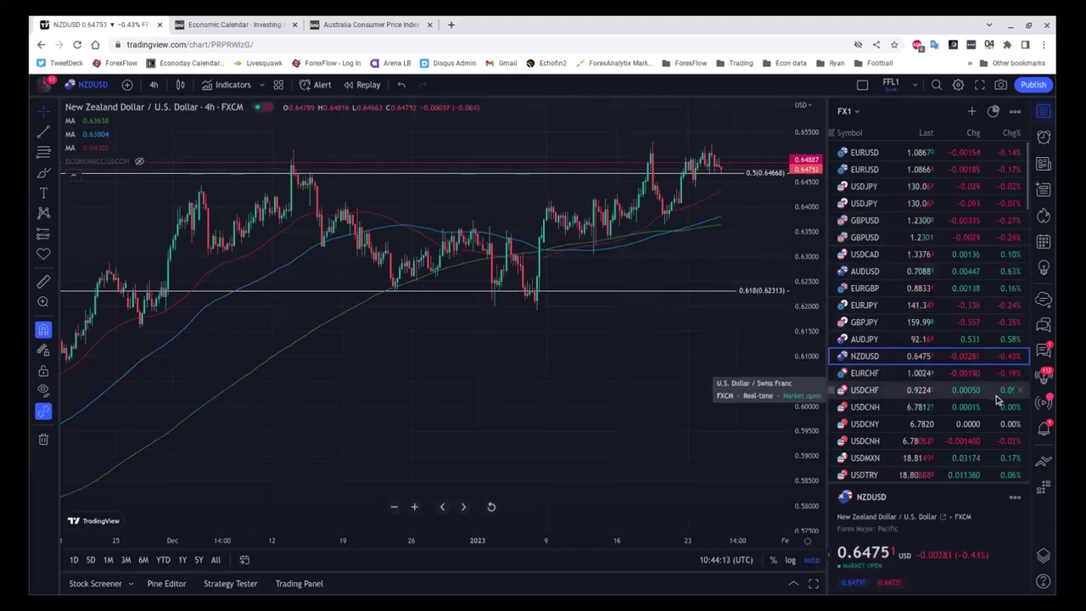
scroll(997, 403, "down", 1)
scroll(901, 416, "down", 3)
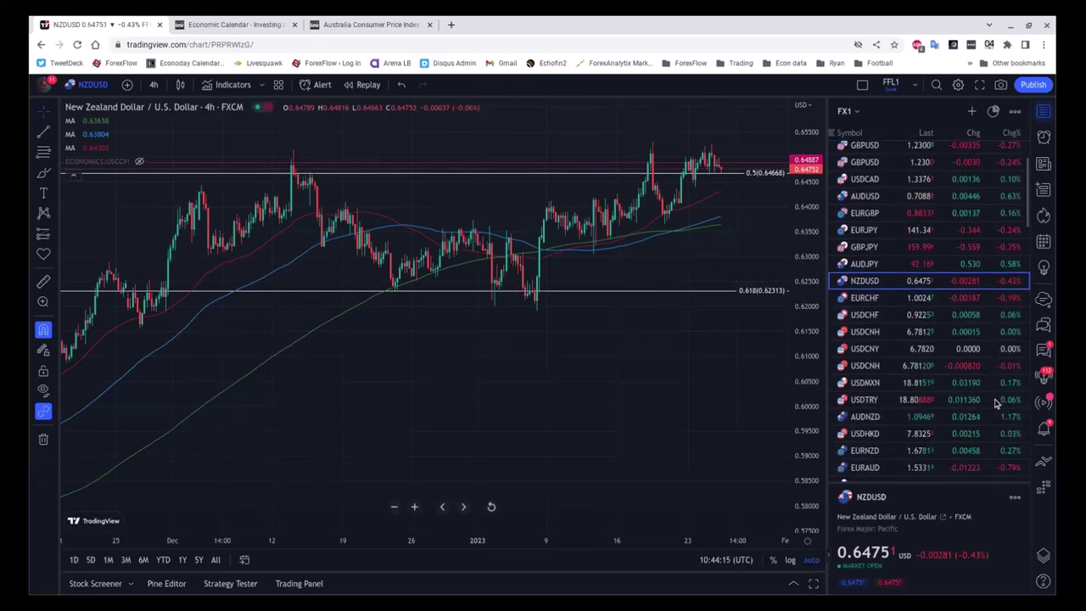
left_click(901, 407)
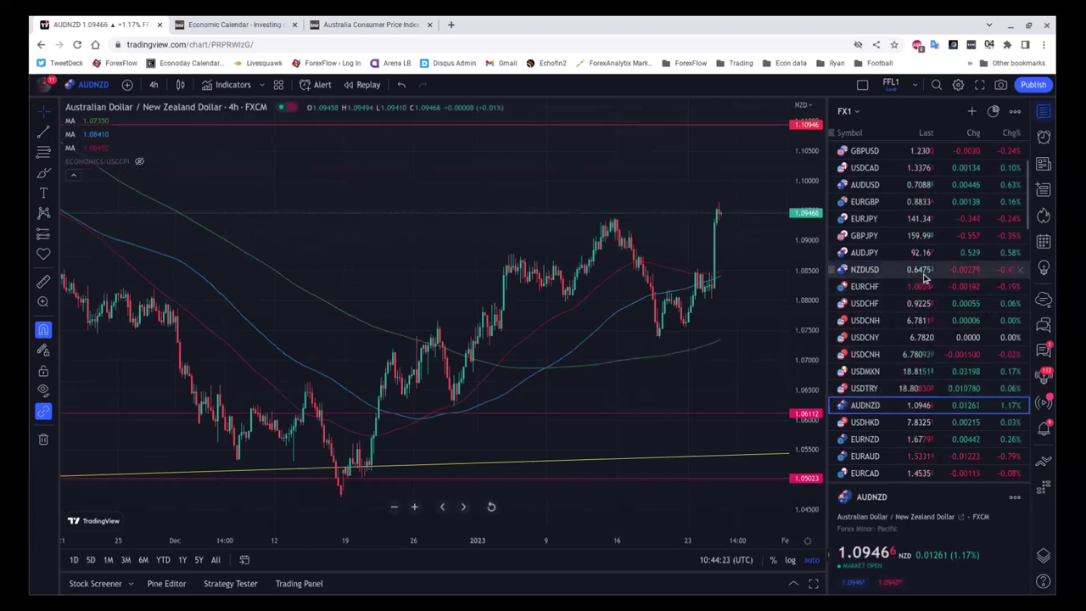
scroll(518, 384, "down", 5)
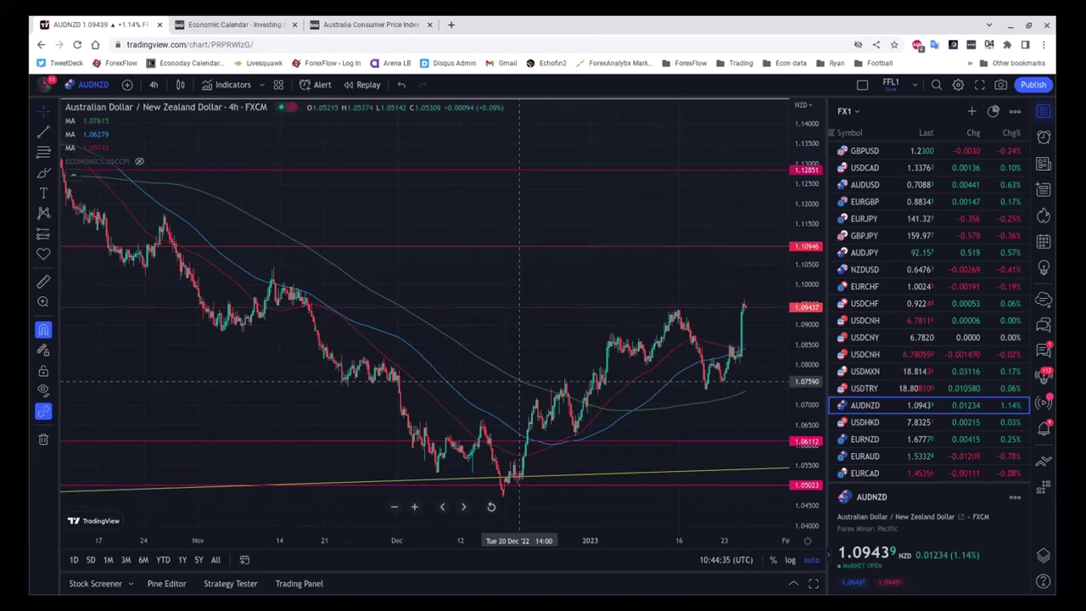
left_click(903, 269)
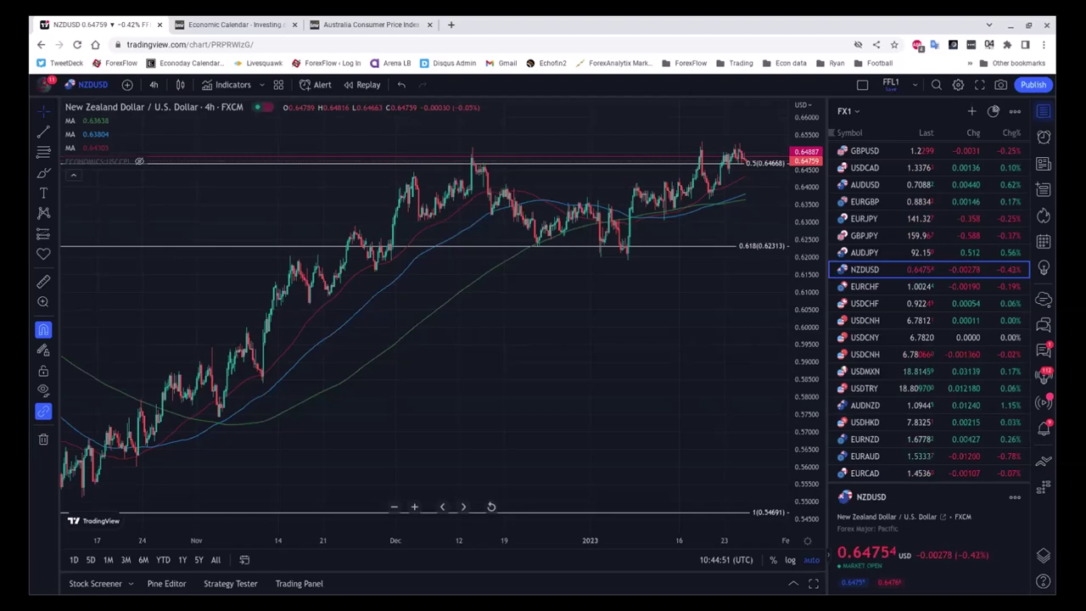
- Load AUDNZD from the FX1 watchlist
left_click(893, 415)
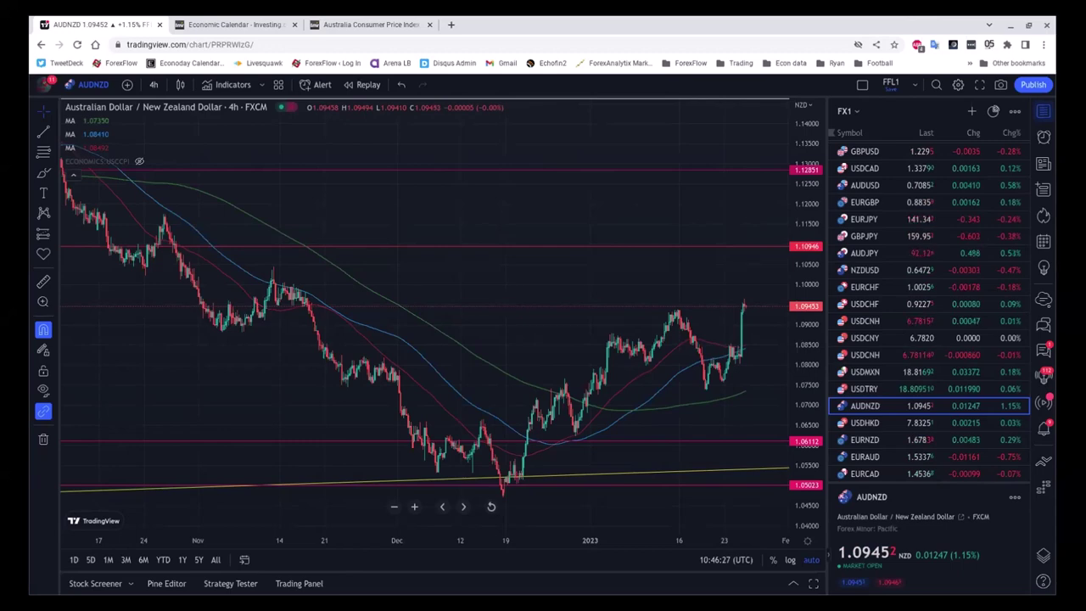
- Scroll through today's calendar events, then back up to Australia's Q4 CPI rows at the top
left_click(189, 19)
scroll(346, 269, "down", 5)
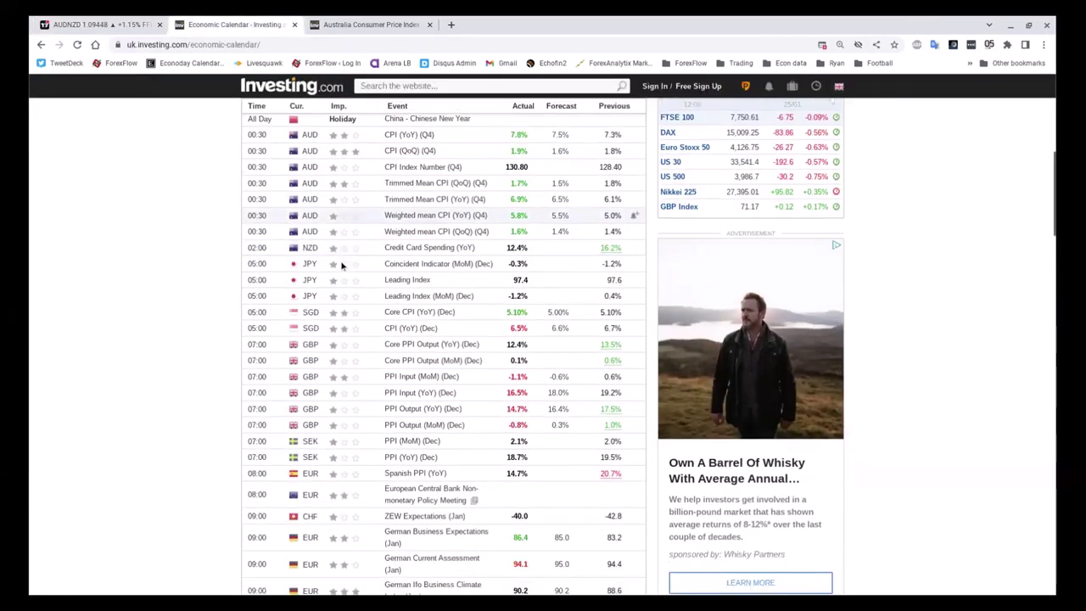
scroll(195, 313, "down", 1)
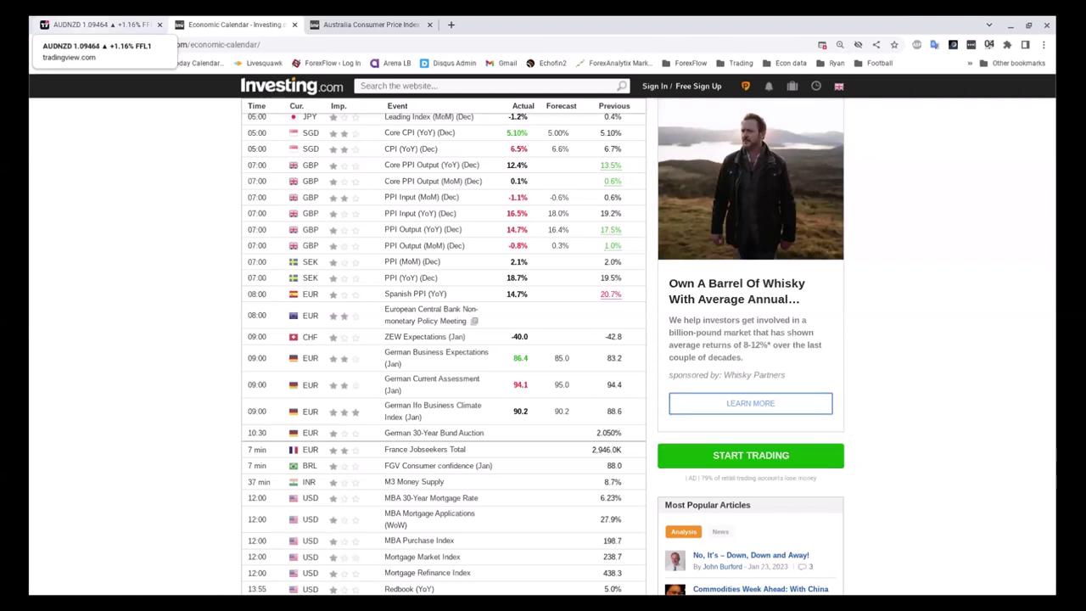
scroll(317, 424, "up", 1)
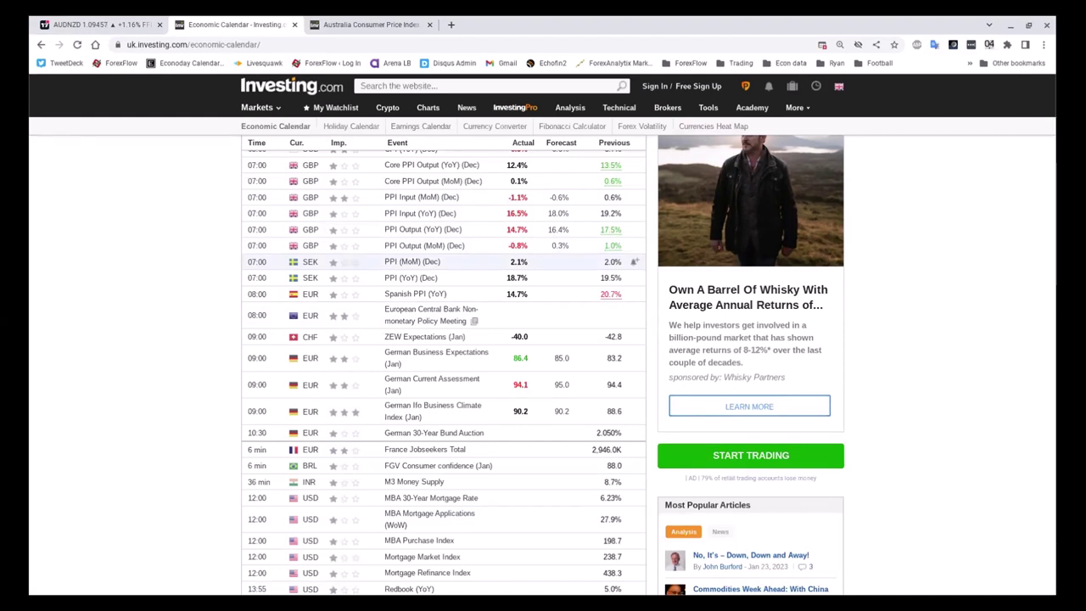
scroll(128, 246, "up", 4)
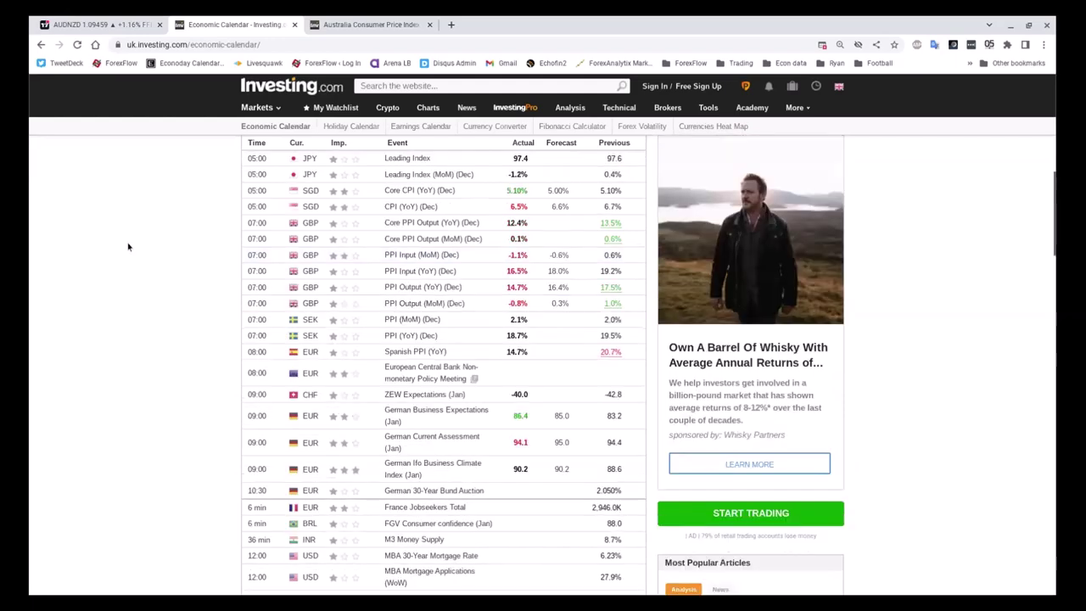
scroll(129, 246, "up", 3)
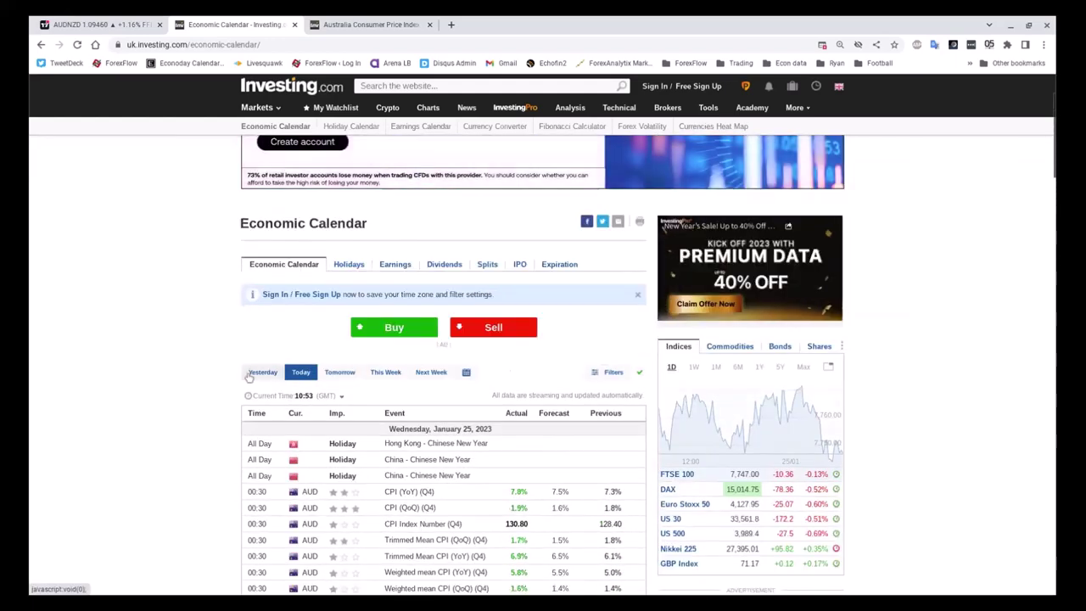
left_click(255, 375)
scroll(77, 322, "down", 5)
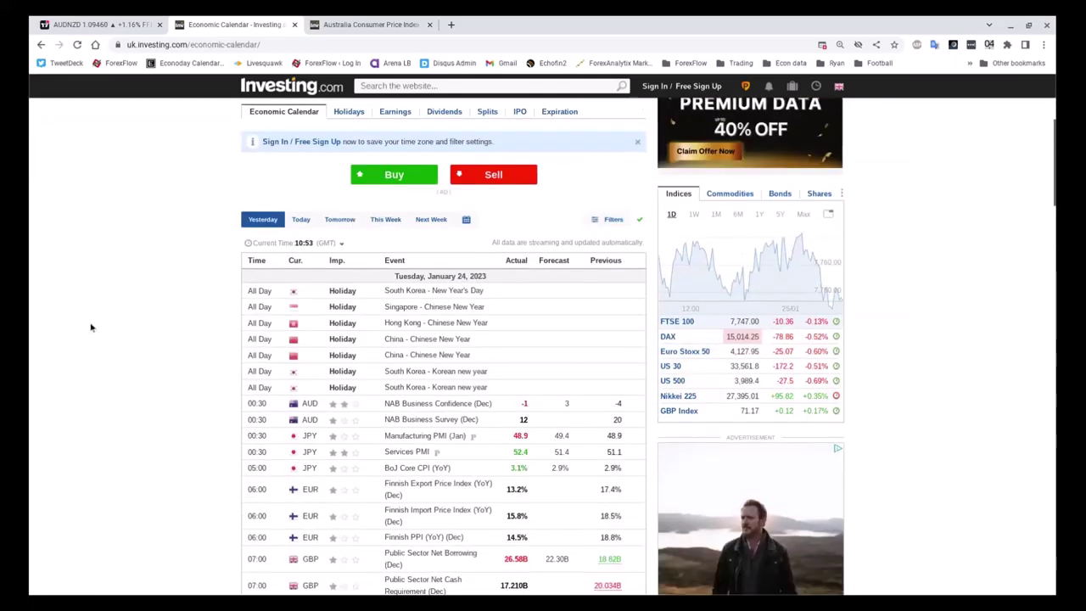
scroll(96, 323, "down", 5)
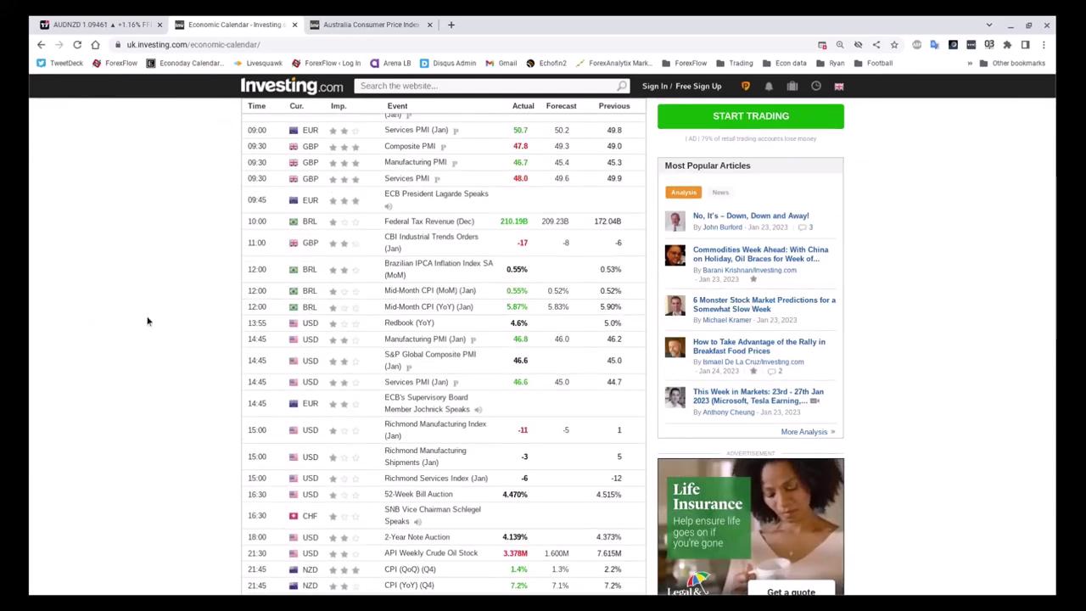
scroll(145, 320, "down", 1)
scroll(151, 317, "up", 1)
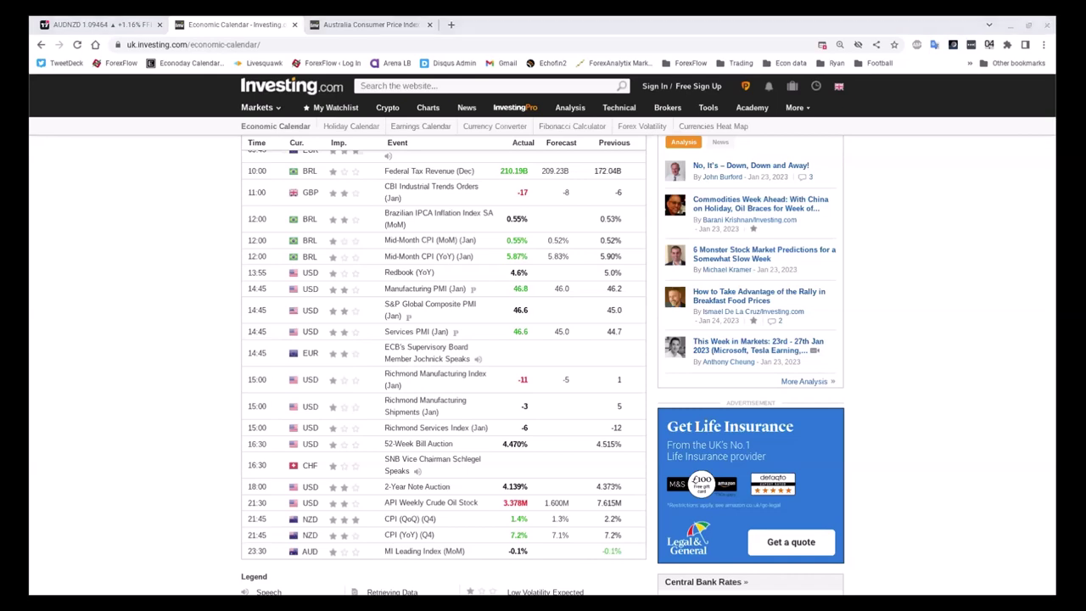
- Return to TradingView and load USDCAD from the watchlist
left_click(60, 24)
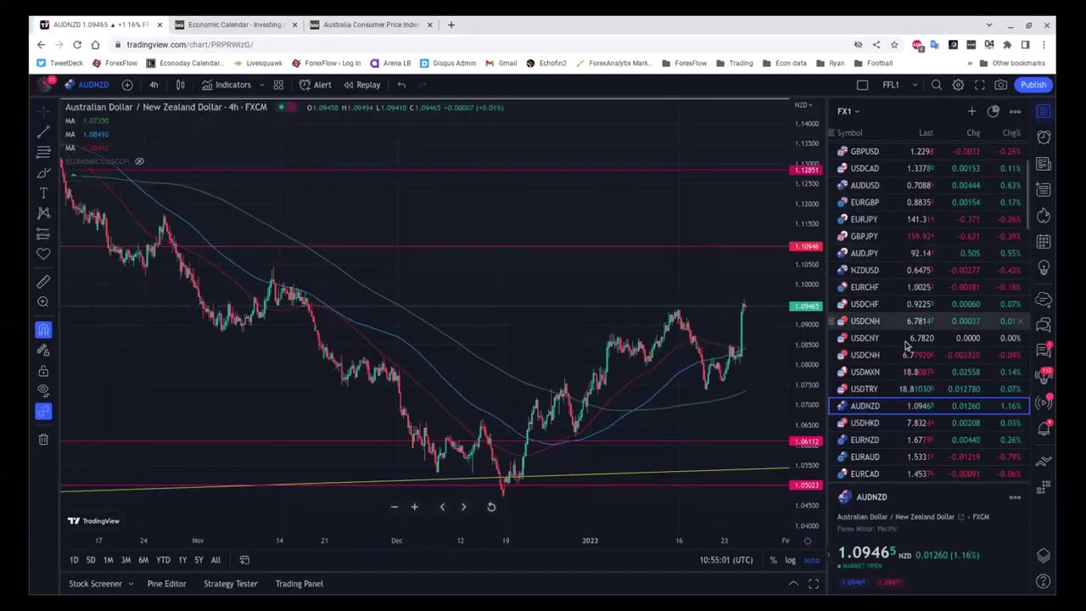
scroll(904, 335, "up", 2)
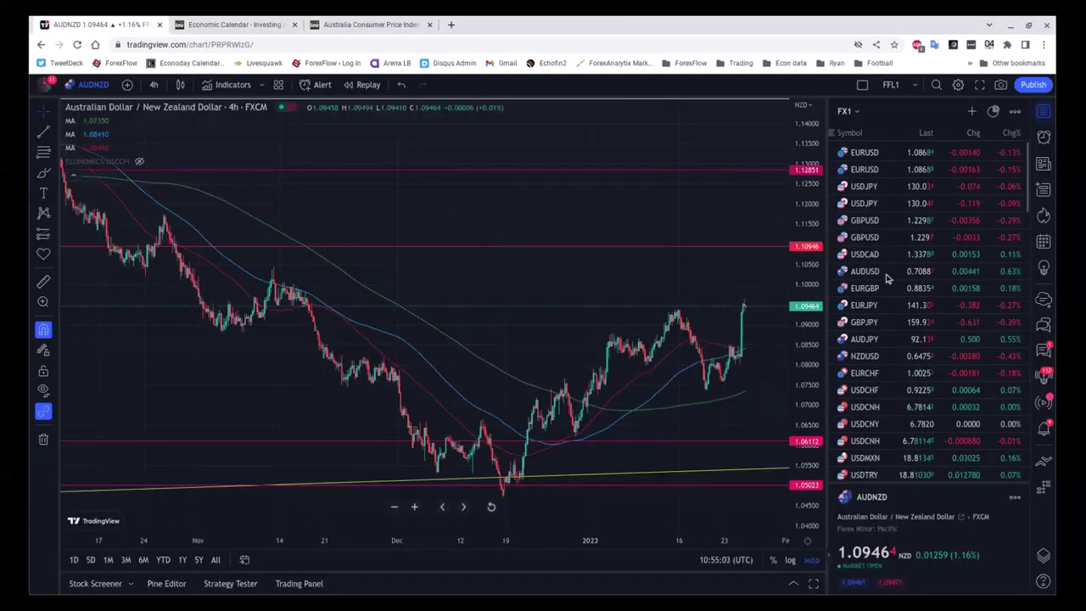
left_click(880, 256)
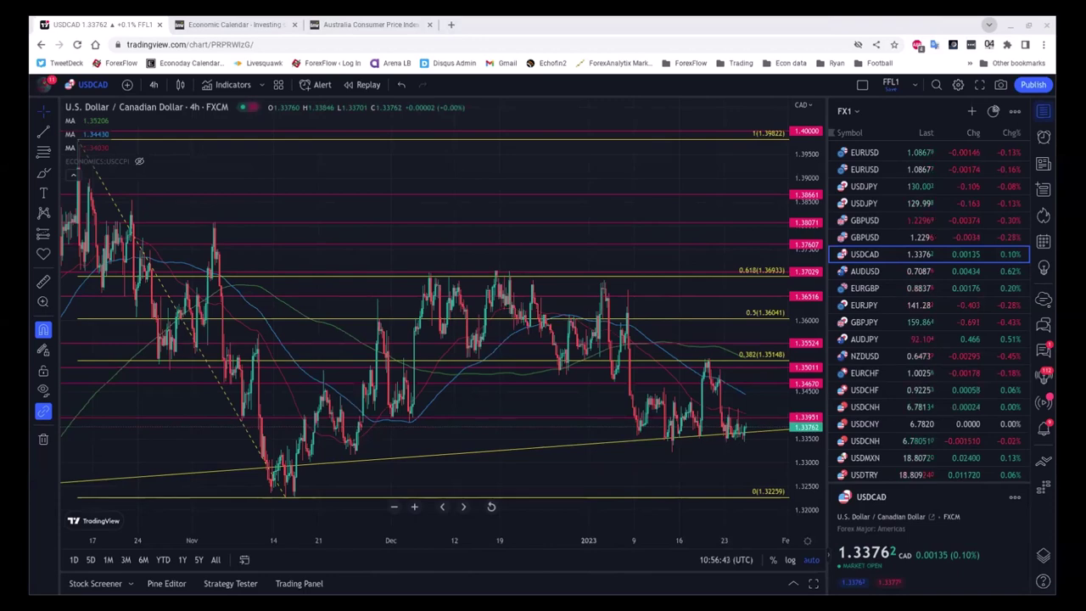
- Zoom the USDCAD chart out back to September to expose lower supports, then scroll the watchlist
scroll(603, 227, "up", 1)
scroll(603, 227, "down", 6)
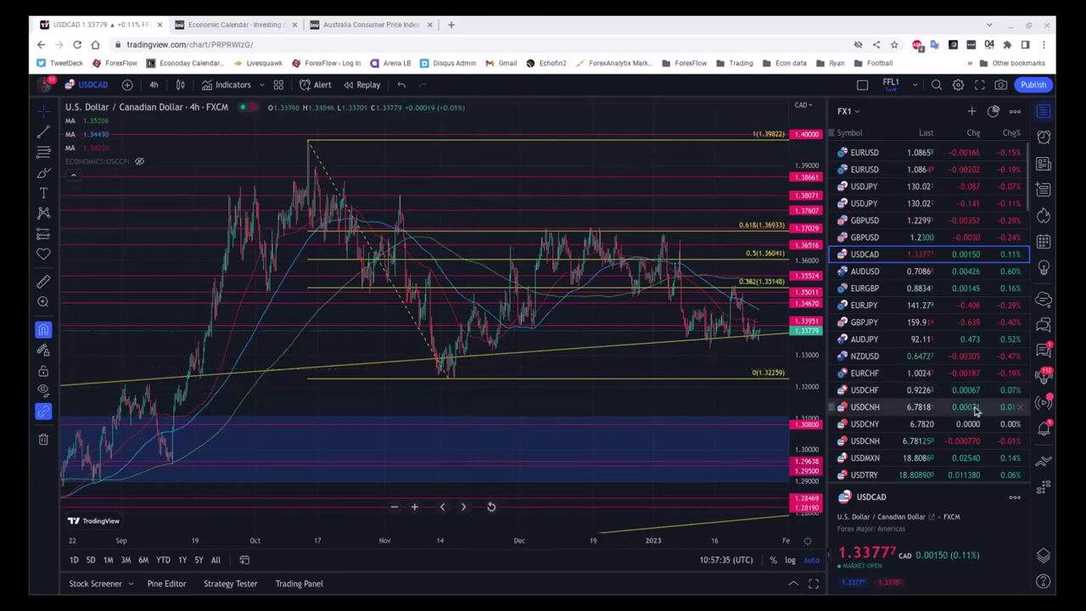
scroll(940, 407, "down", 1)
scroll(940, 408, "down", 5)
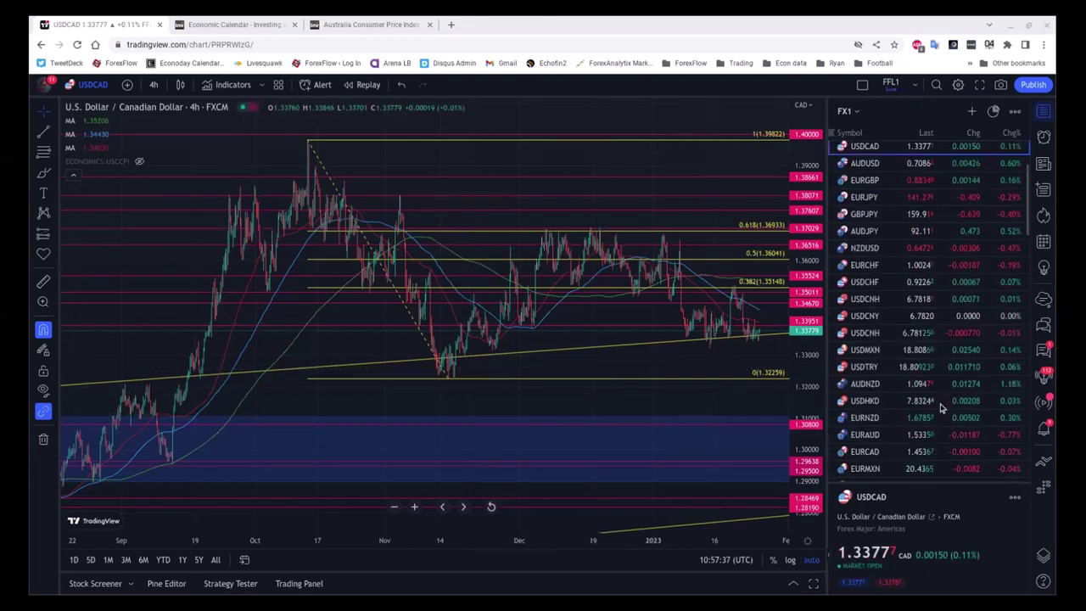
left_click(925, 378)
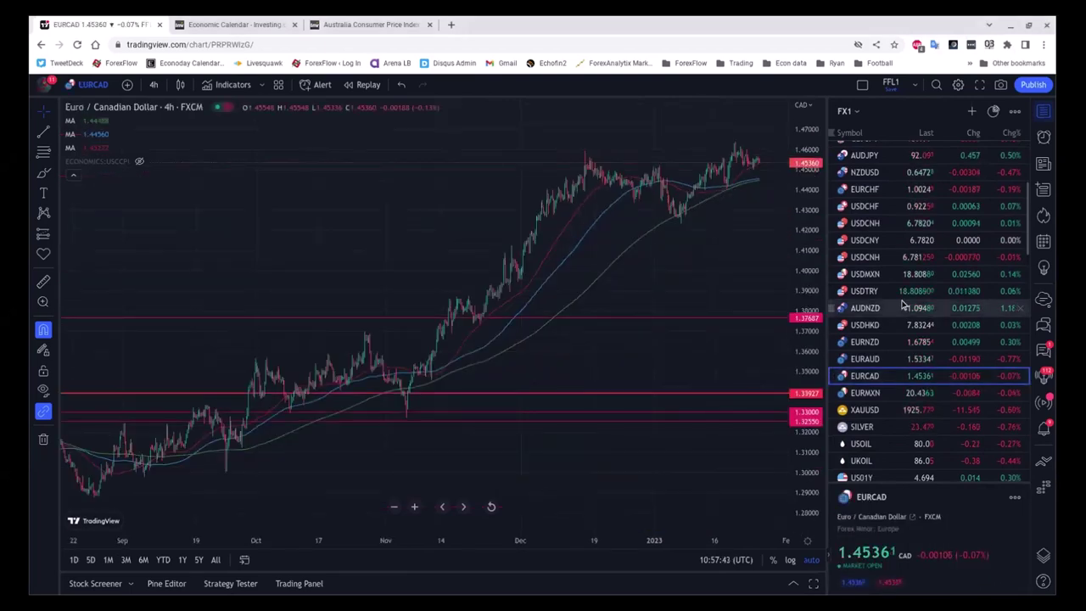
scroll(901, 298, "up", 3)
scroll(901, 298, "up", 1)
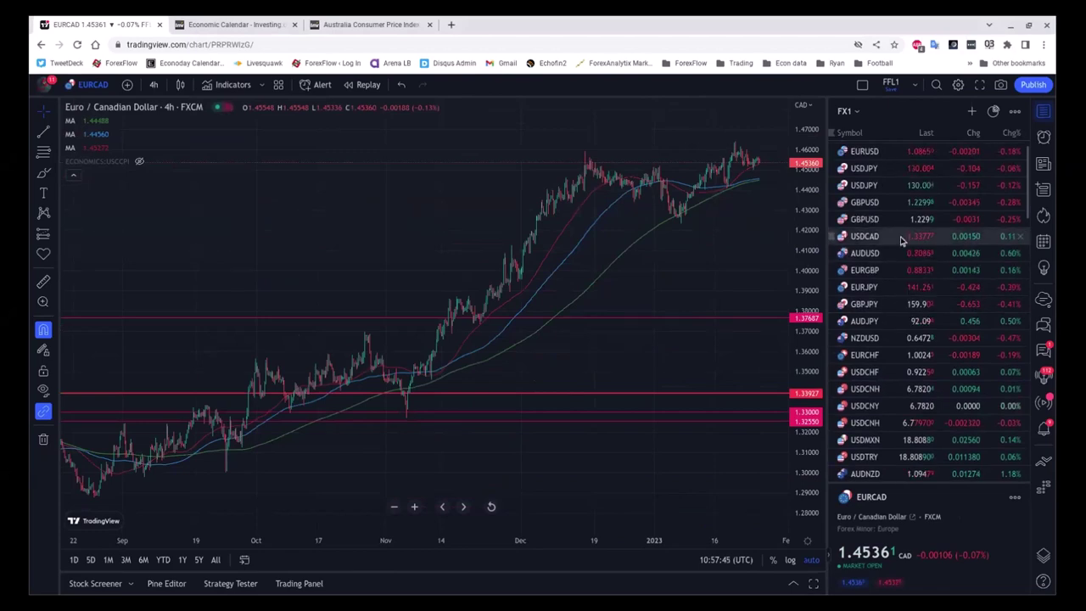
left_click(901, 237)
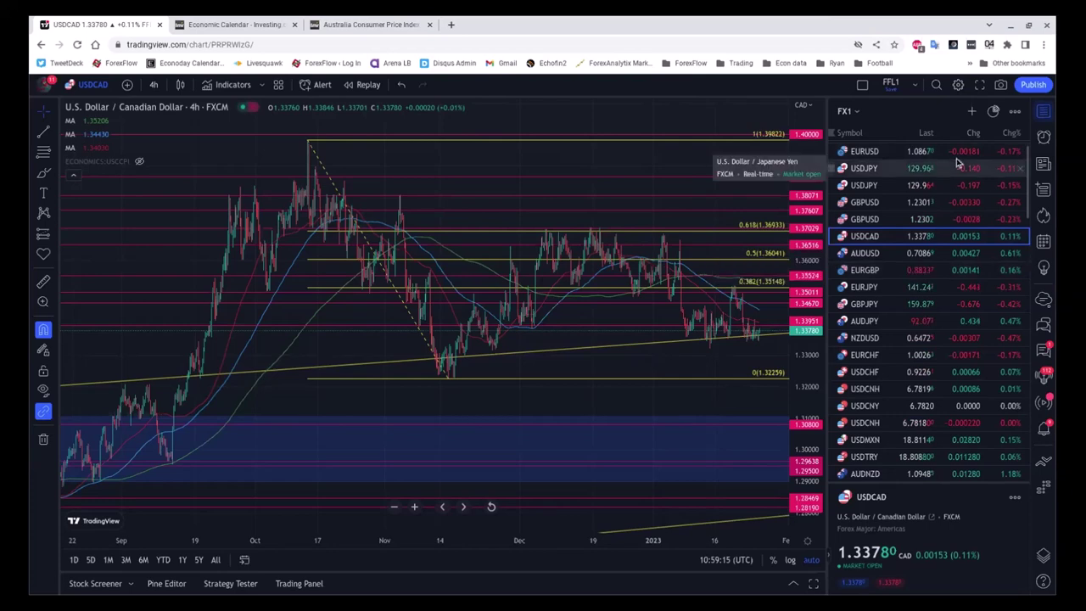
- Scroll the USDCAD 4-hour chart to review its horizontal levels and Fibonacci retracement
scroll(1002, 438, "down", 3)
scroll(1002, 439, "down", 5)
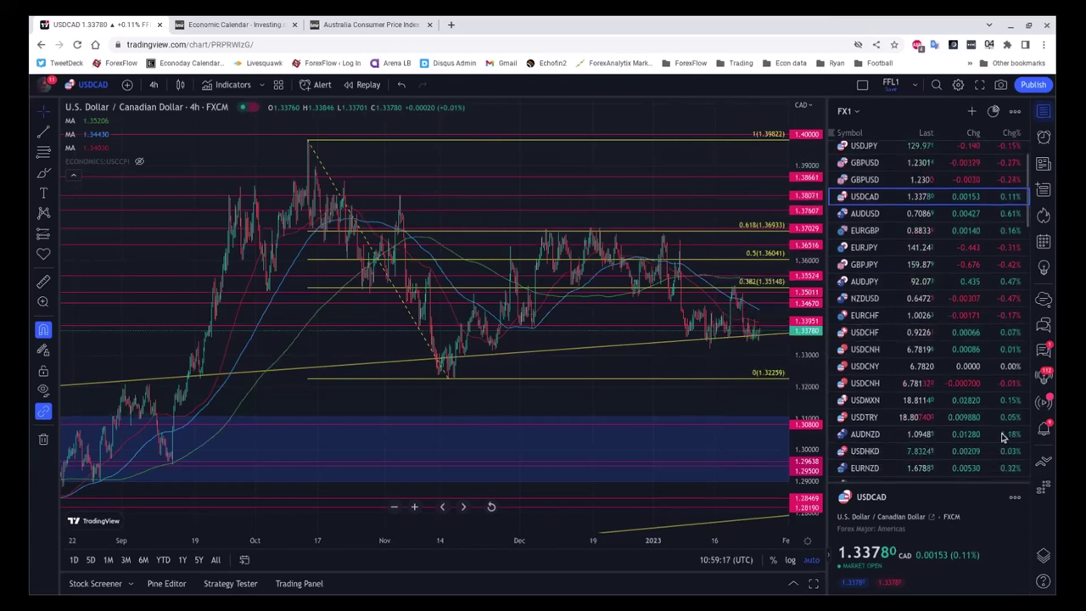
scroll(1000, 429, "down", 3)
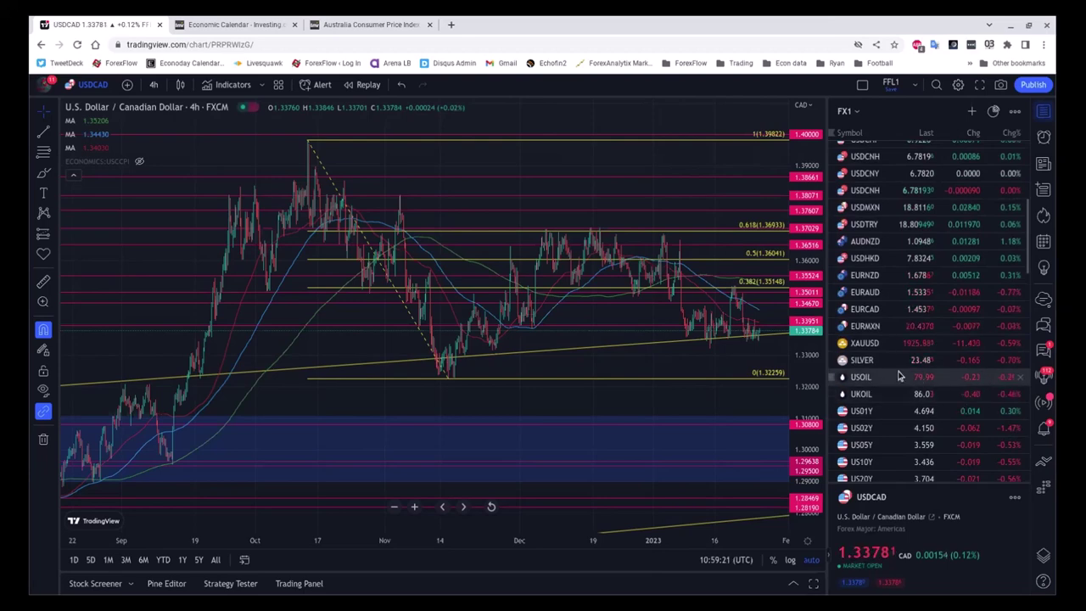
- Load USOIL crude oil from the watchlist, then scroll the watchlist back to the top
left_click(897, 382)
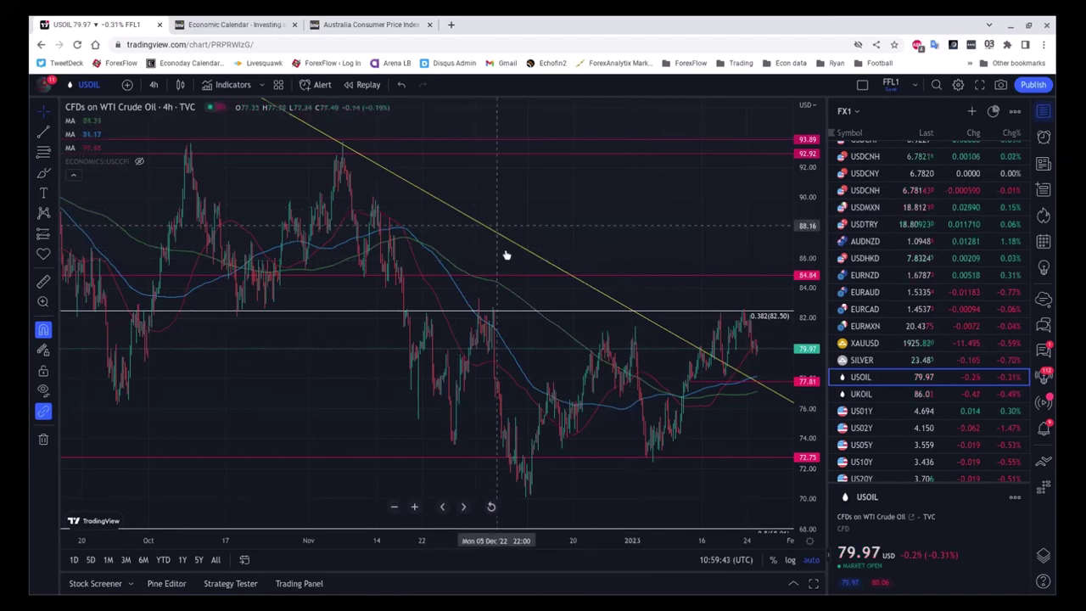
scroll(916, 339, "up", 5)
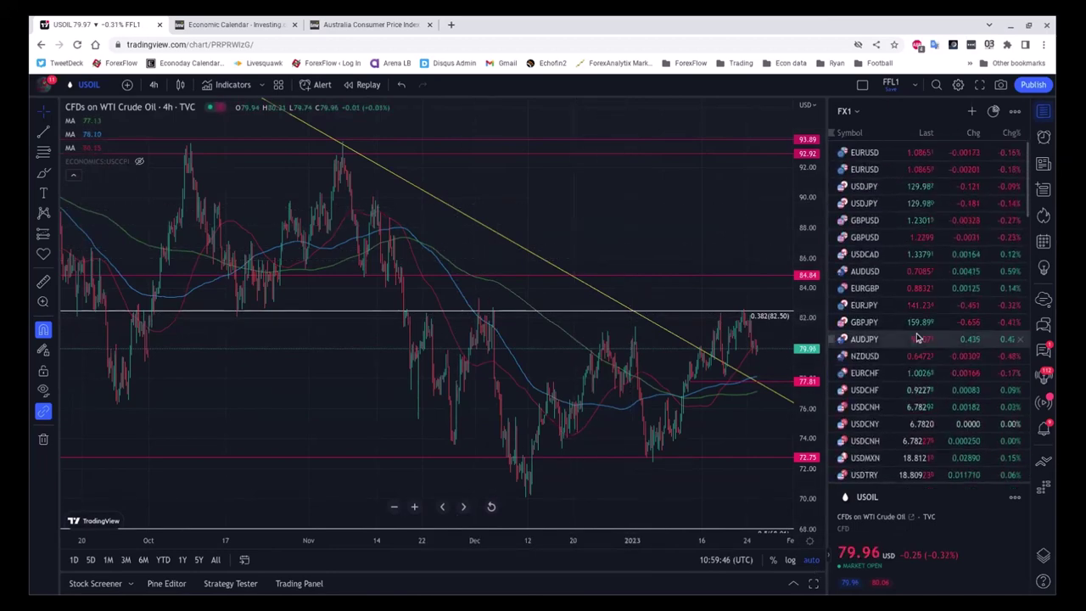
- Switch to AUDUSD and change it from 4-hour to 1-day candles, zoomed on recent months
left_click(901, 271)
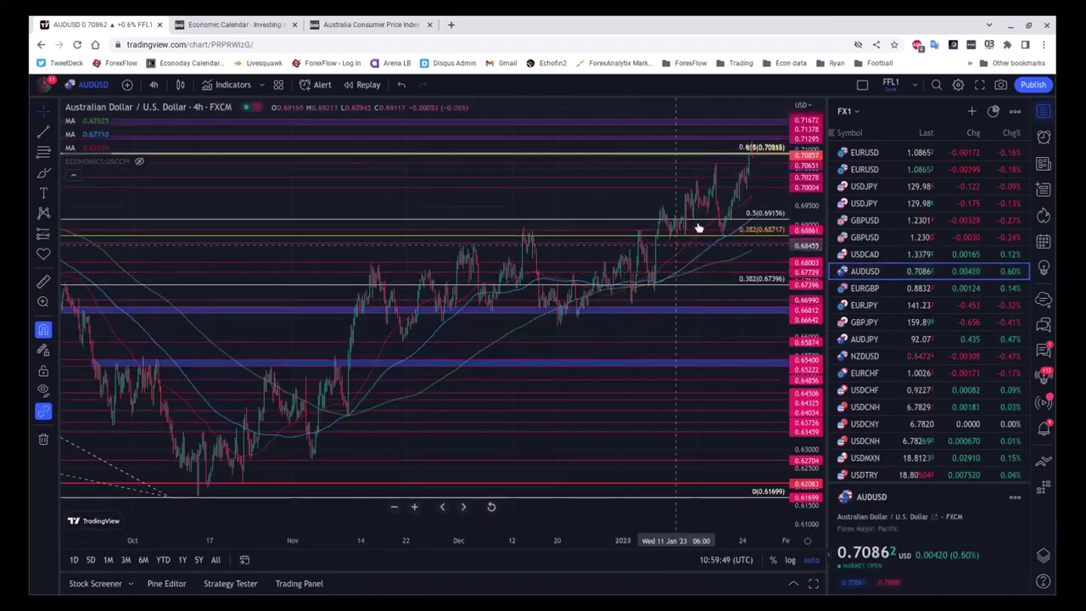
left_click_drag(653, 195, 620, 201)
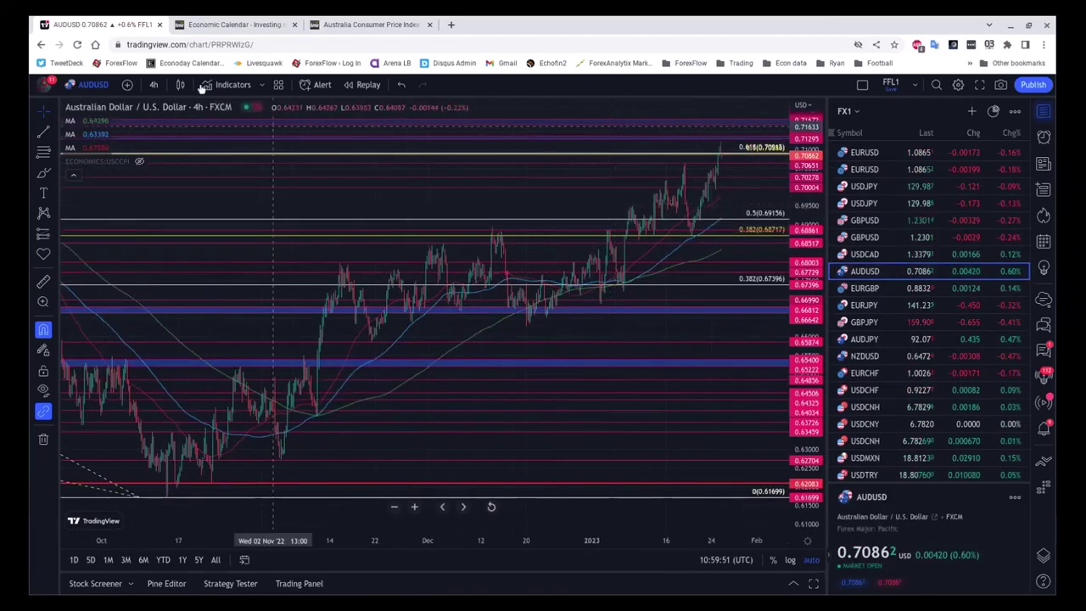
left_click(153, 84)
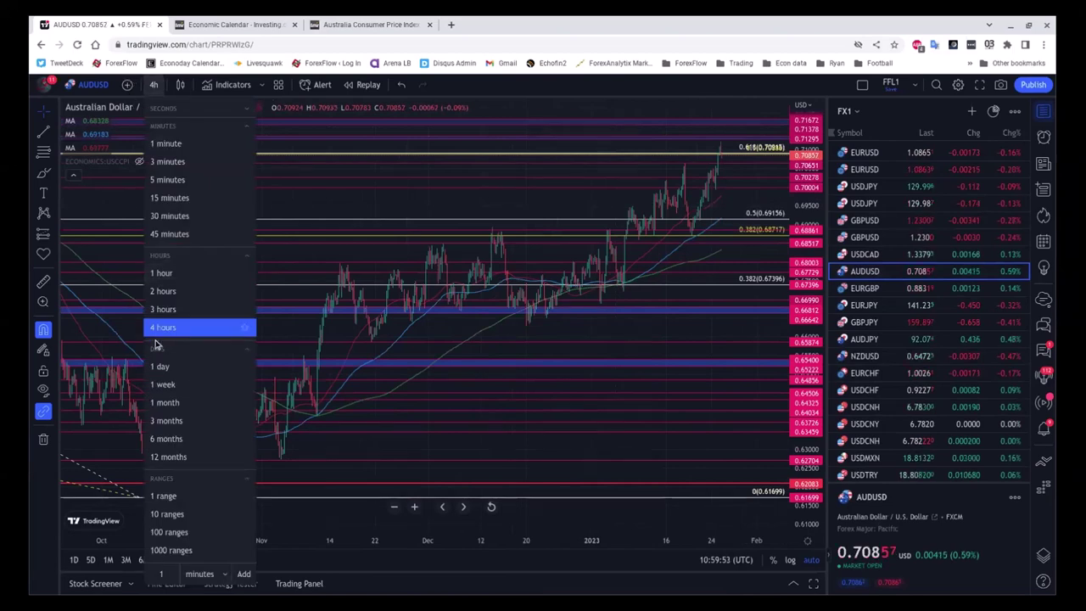
left_click(161, 365)
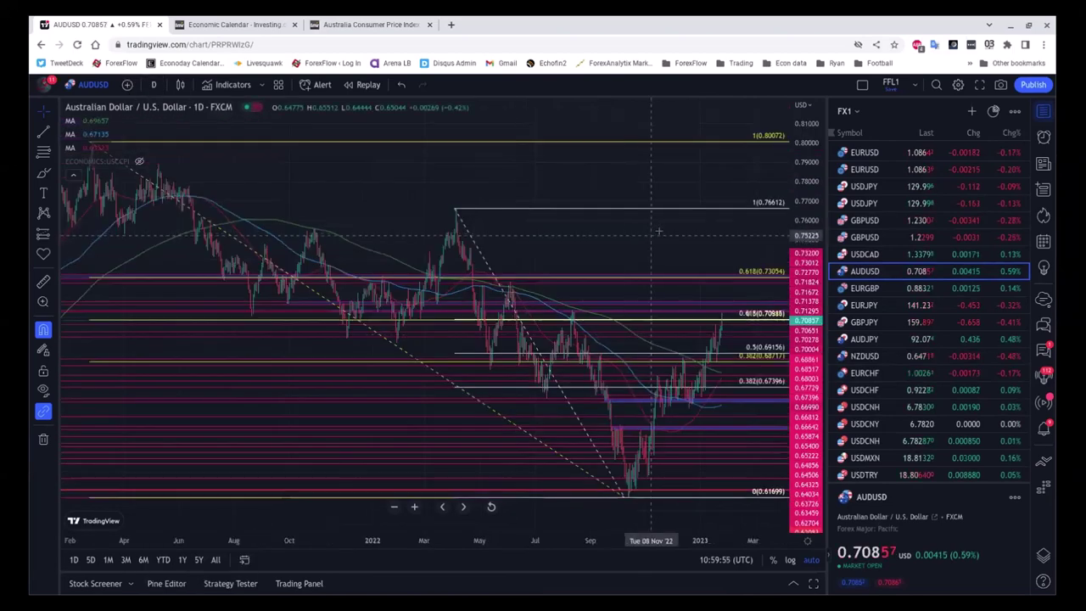
scroll(658, 231, "up", 3)
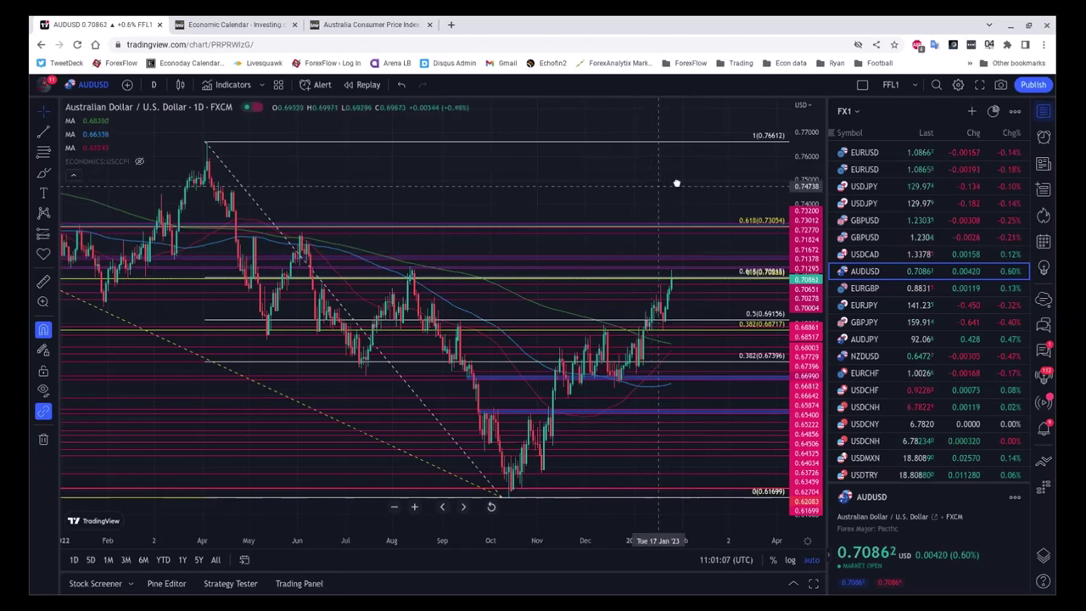
- Pan and zoom out the AUDUSD daily chart to span mid-2021 through early 2023
left_click_drag(674, 182, 721, 187)
scroll(607, 174, "down", 3)
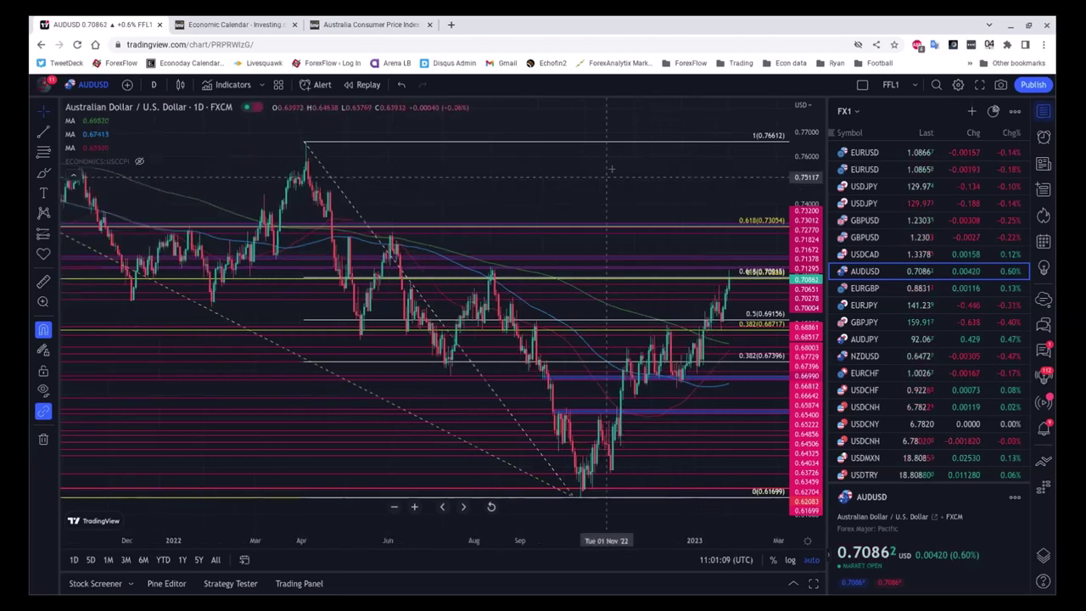
scroll(606, 170, "down", 2)
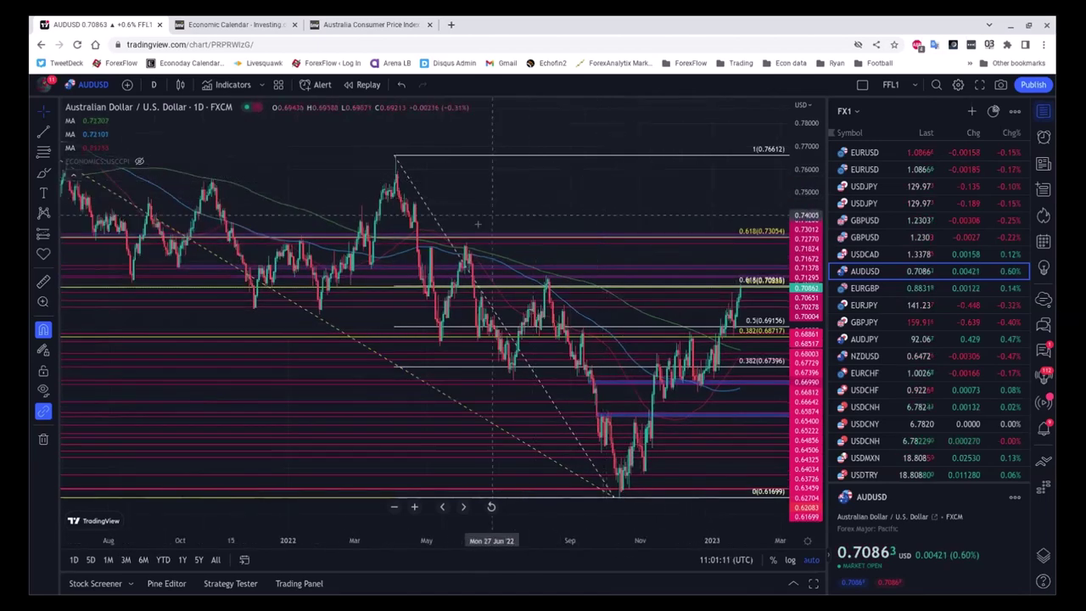
scroll(521, 195, "down", 2)
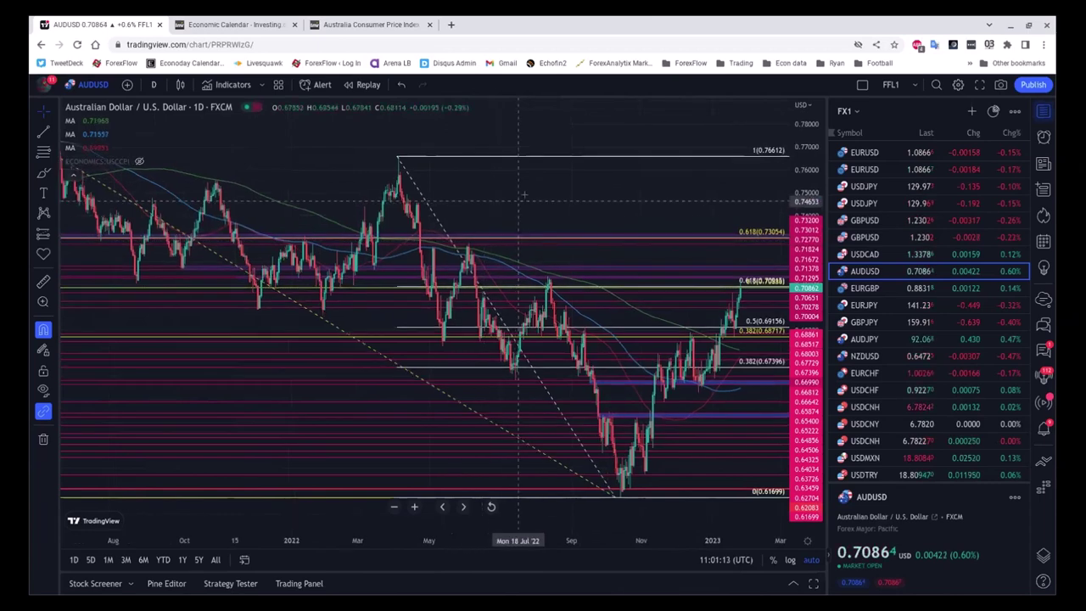
scroll(546, 200, "down", 2)
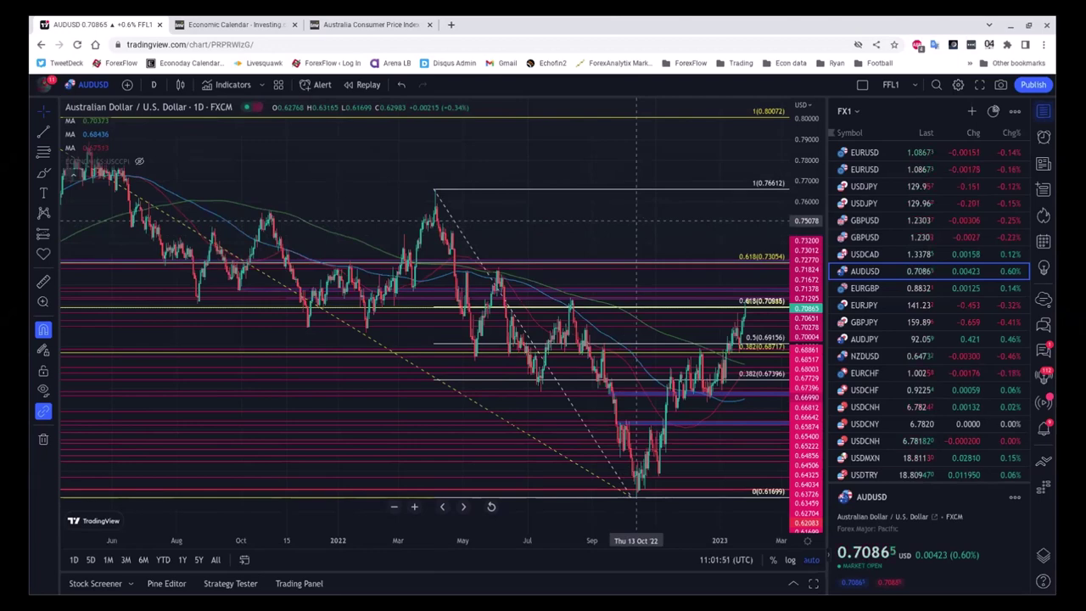
- Switch the chart to EURGBP on 15-minute candles
left_click(916, 291)
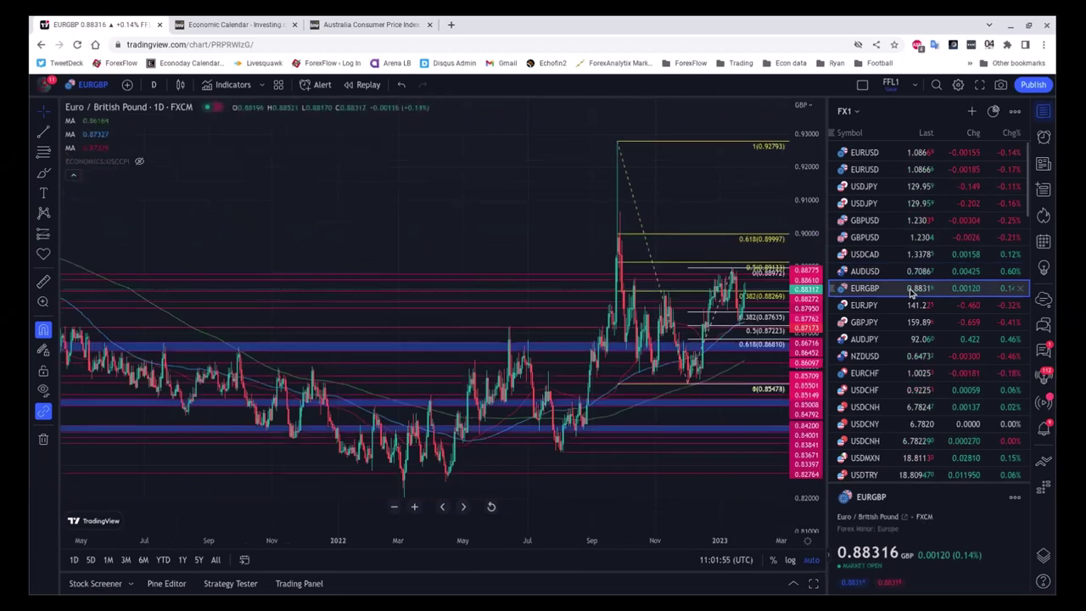
left_click(152, 83)
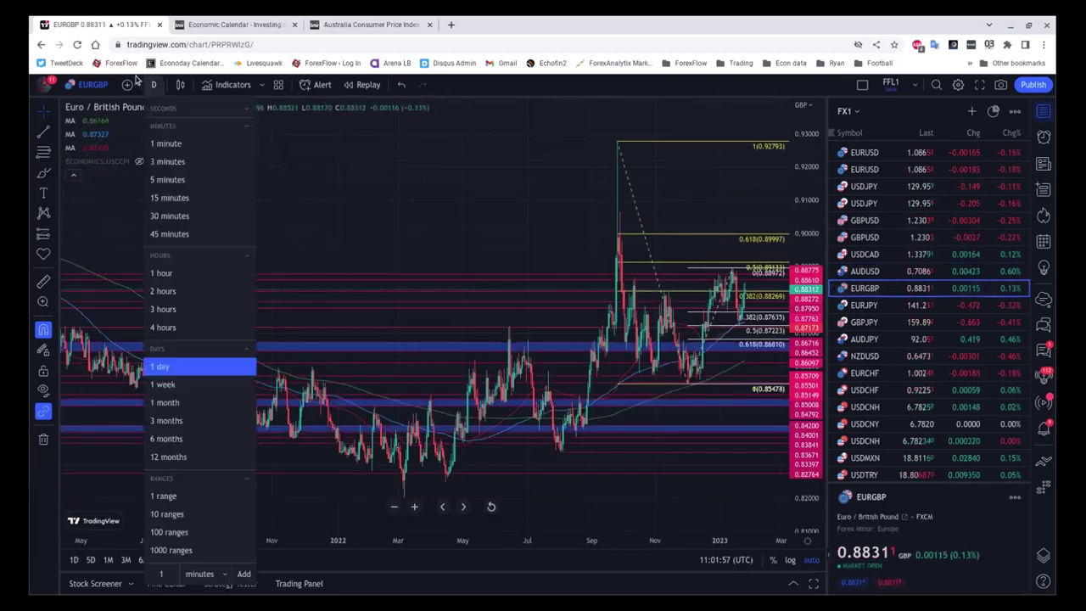
left_click(168, 198)
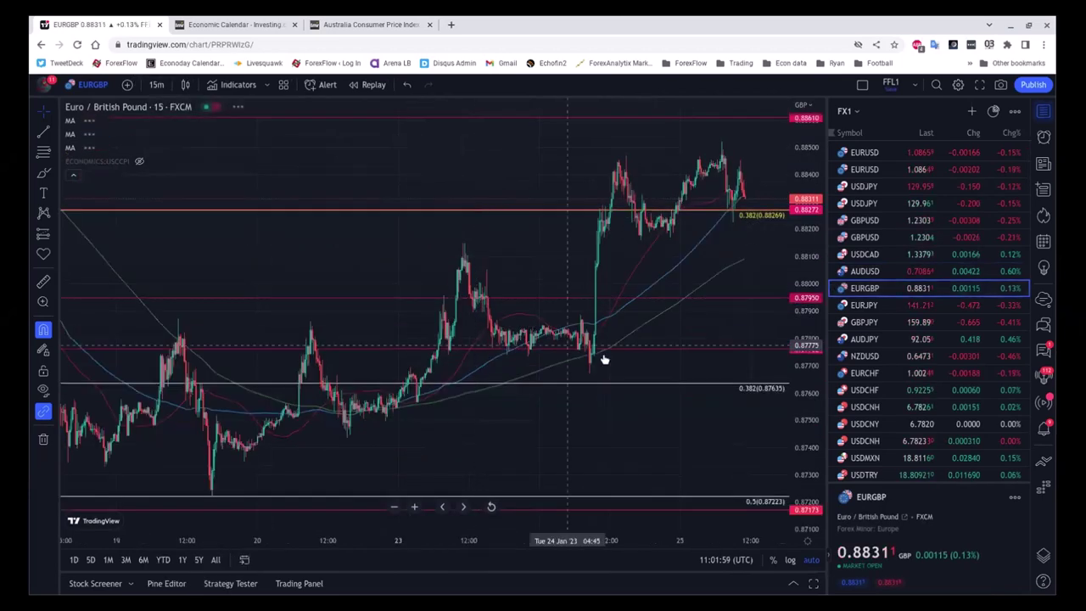
- Zoom out the EURGBP 15-minute chart and bring up the timeframe list
scroll(608, 356, "down", 4)
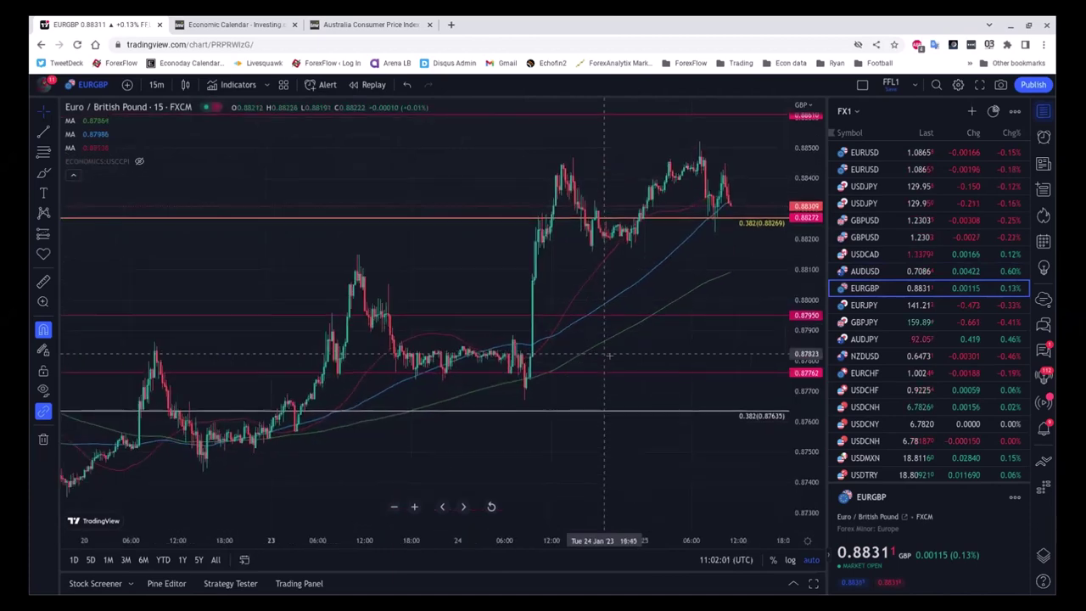
scroll(524, 415, "down", 6)
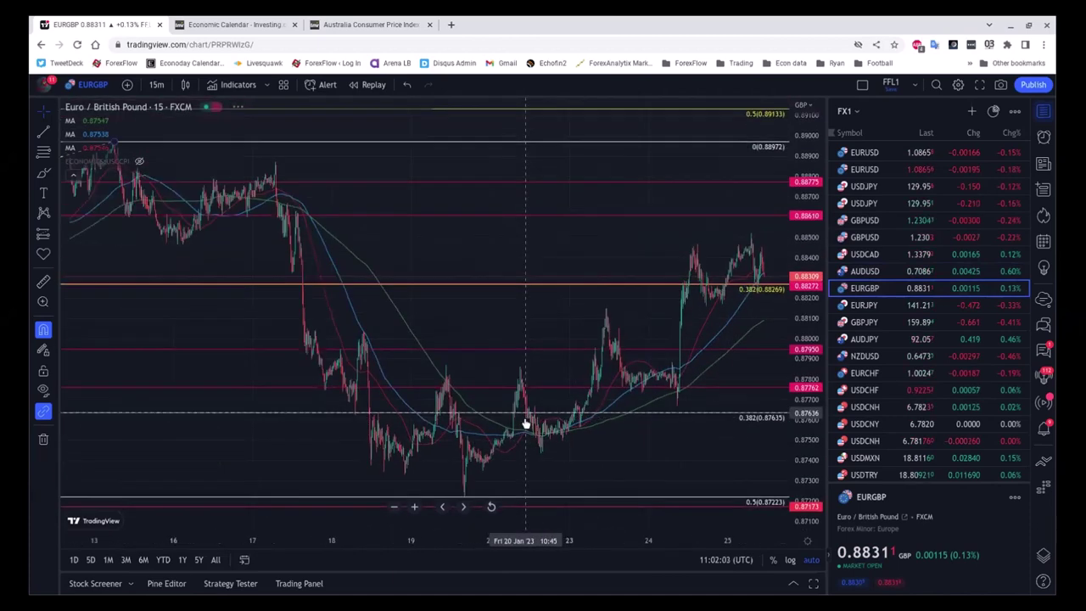
scroll(524, 415, "down", 3)
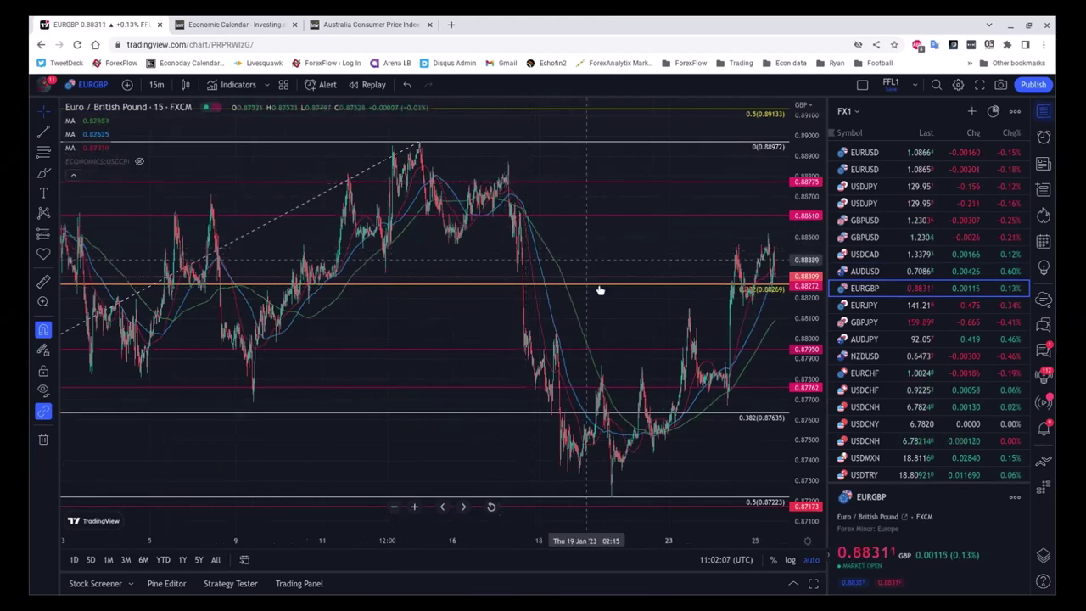
scroll(600, 297, "down", 3)
scroll(604, 303, "down", 2)
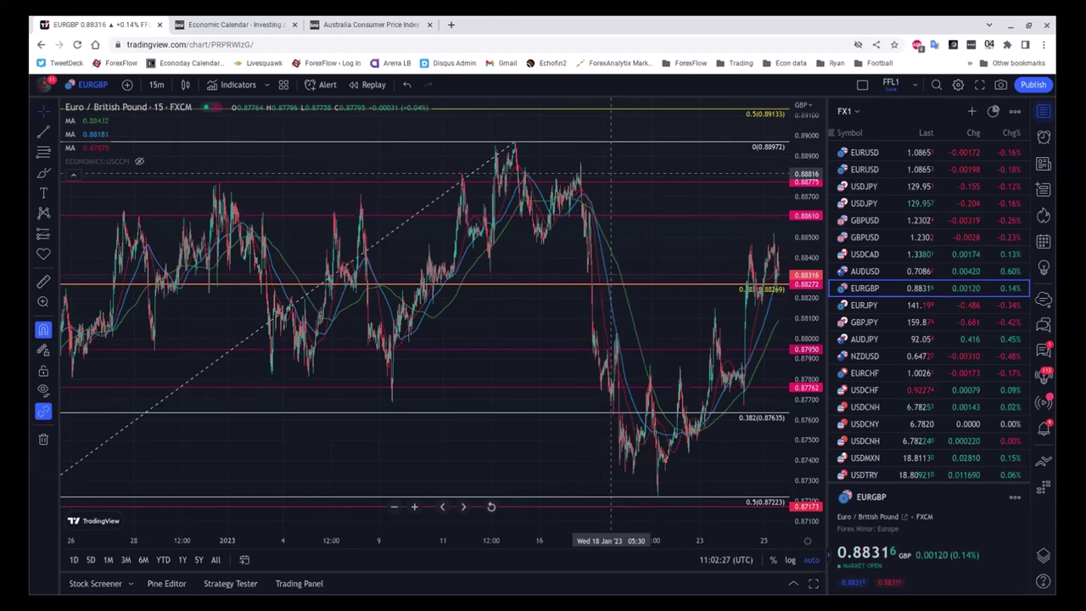
scroll(559, 212, "down", 2)
scroll(556, 221, "down", 2)
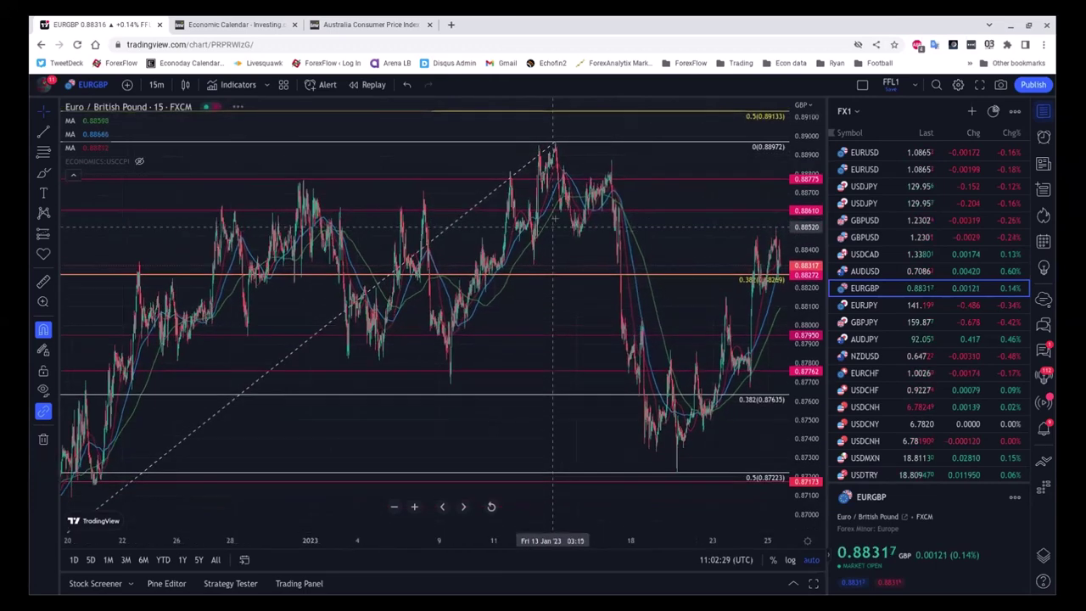
left_click(154, 83)
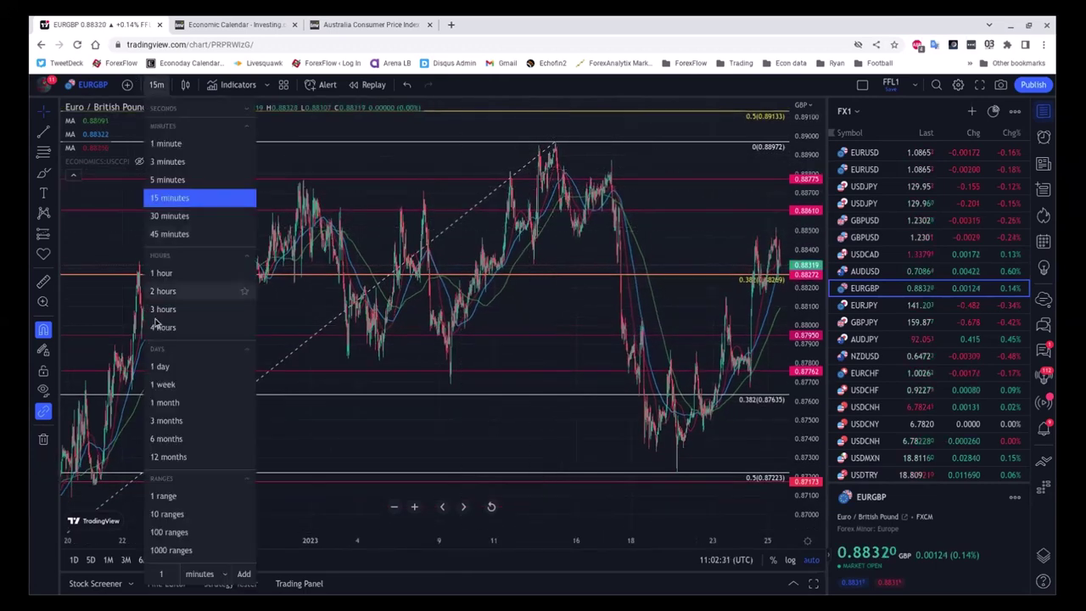
- Set EURGBP to 1-day candles framed on about June 2022 to March 2023
left_click(200, 365)
scroll(542, 386, "up", 5)
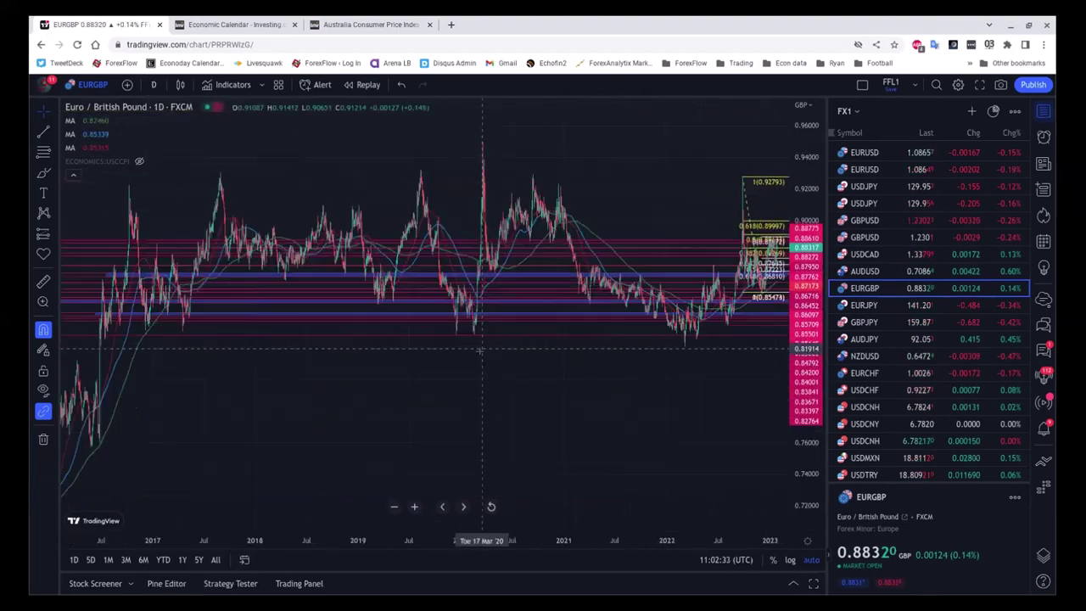
scroll(542, 385, "up", 6)
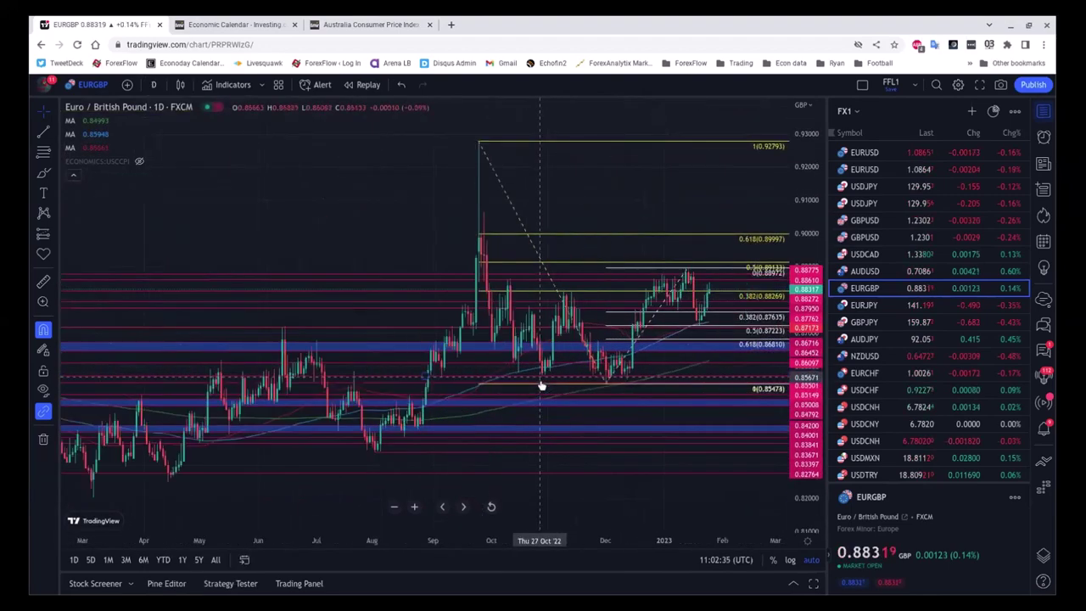
scroll(539, 384, "down", 3)
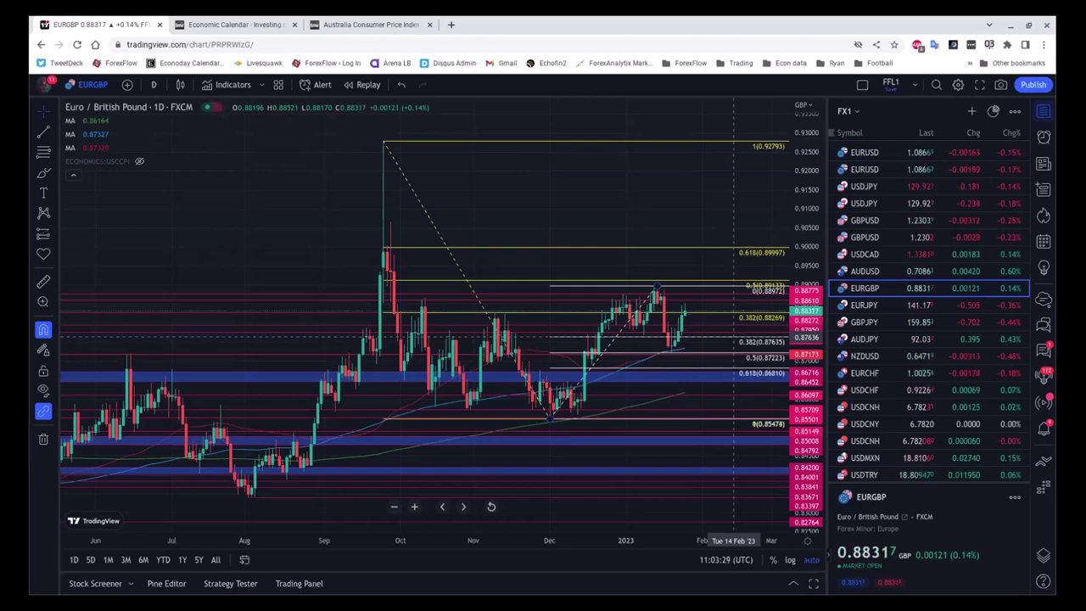
- Load USDJPY from the FX1 watchlist and zoom its daily chart slightly
left_click(904, 188)
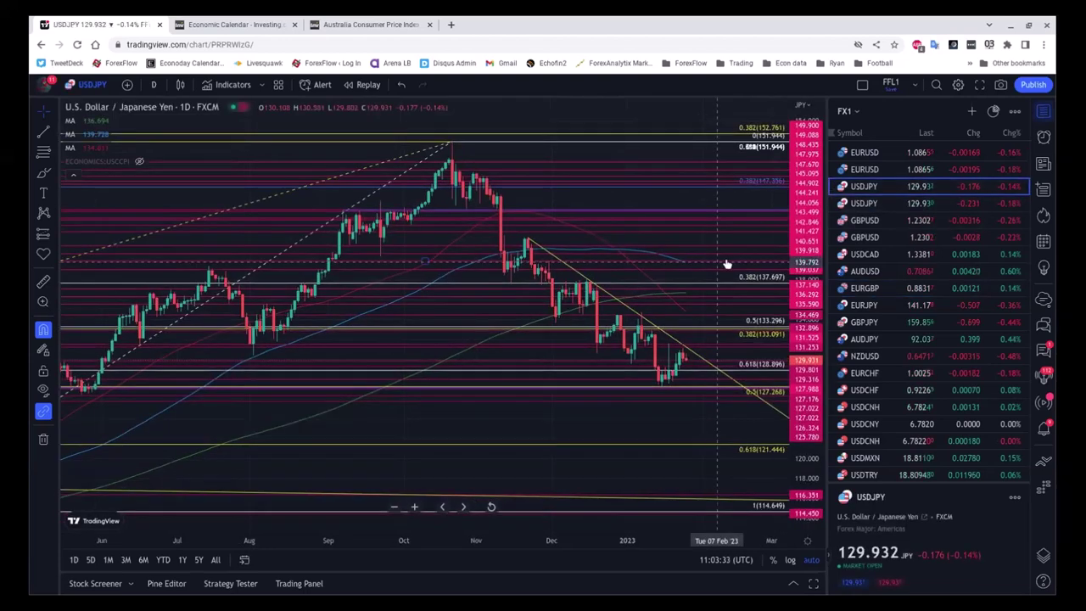
scroll(726, 261, "up", 1)
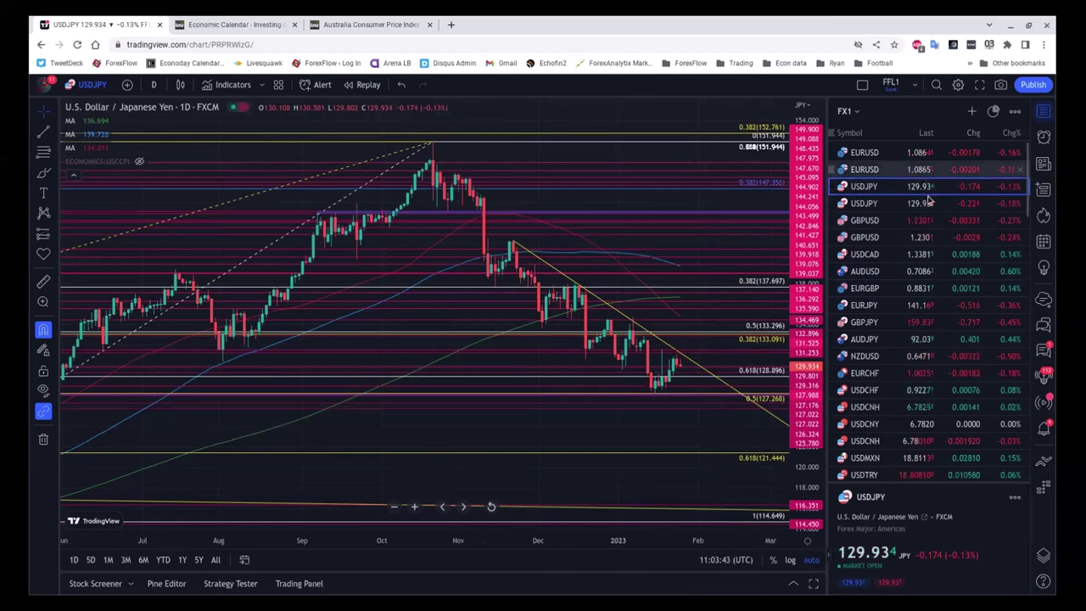
- Return to the EURGBP daily chart, keep the 1-day interval, then reopen the timeframe list
left_click(901, 293)
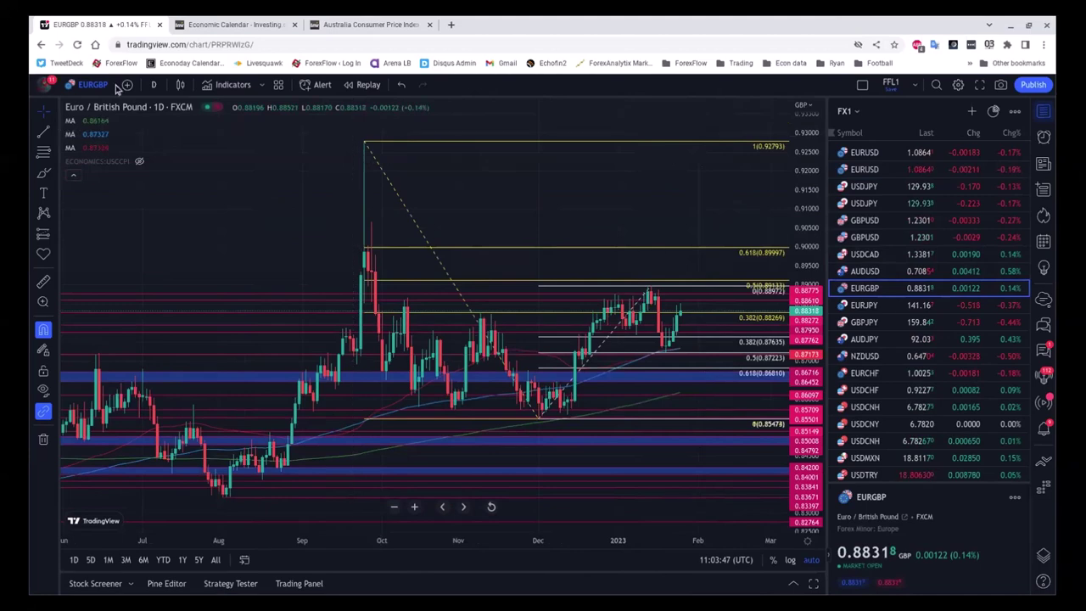
left_click(146, 84)
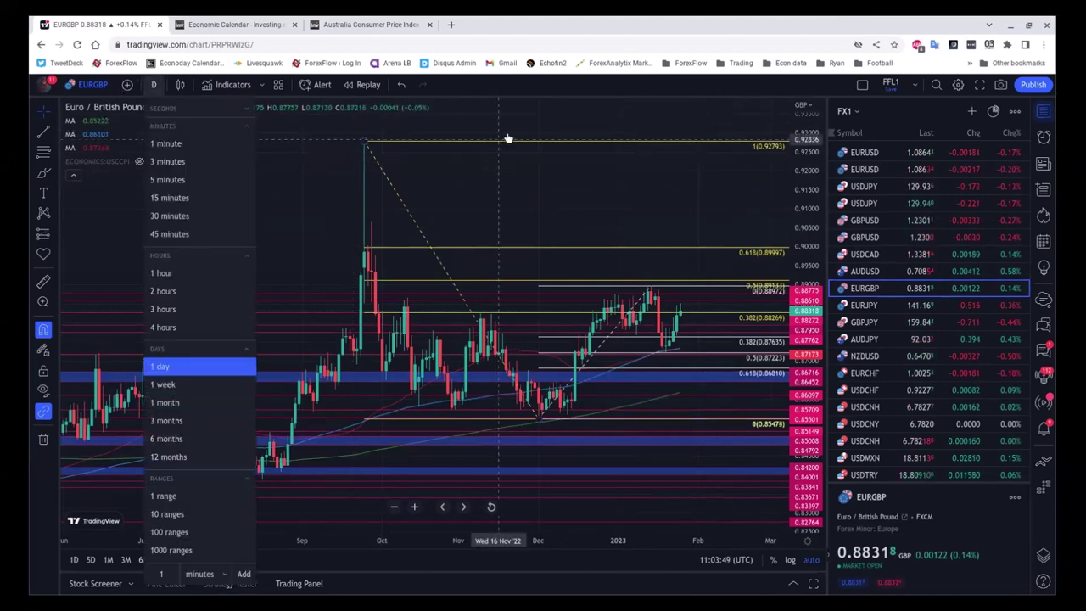
left_click(530, 115)
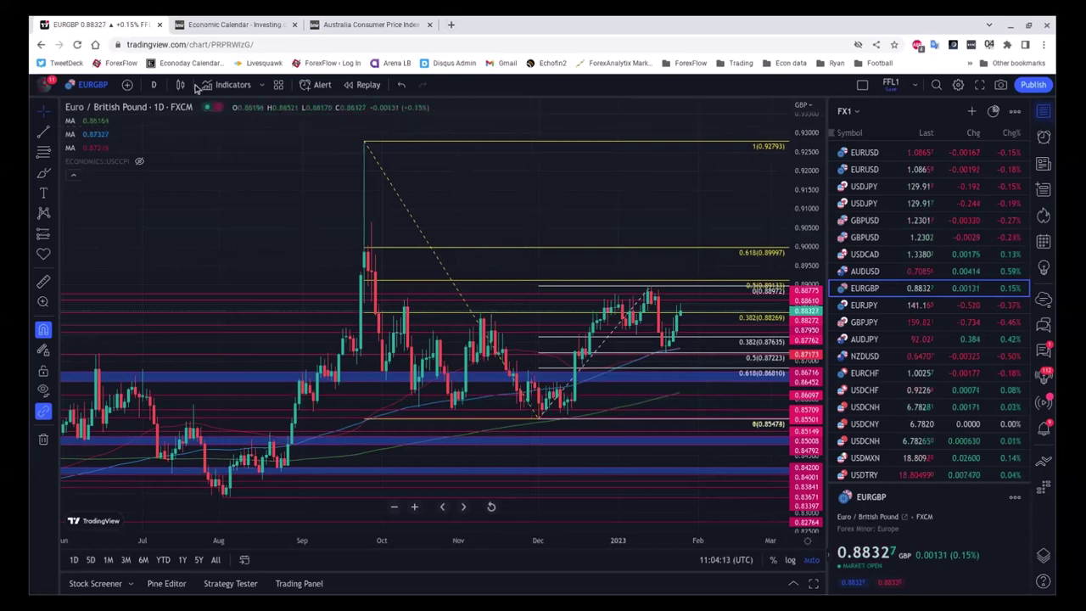
left_click(154, 84)
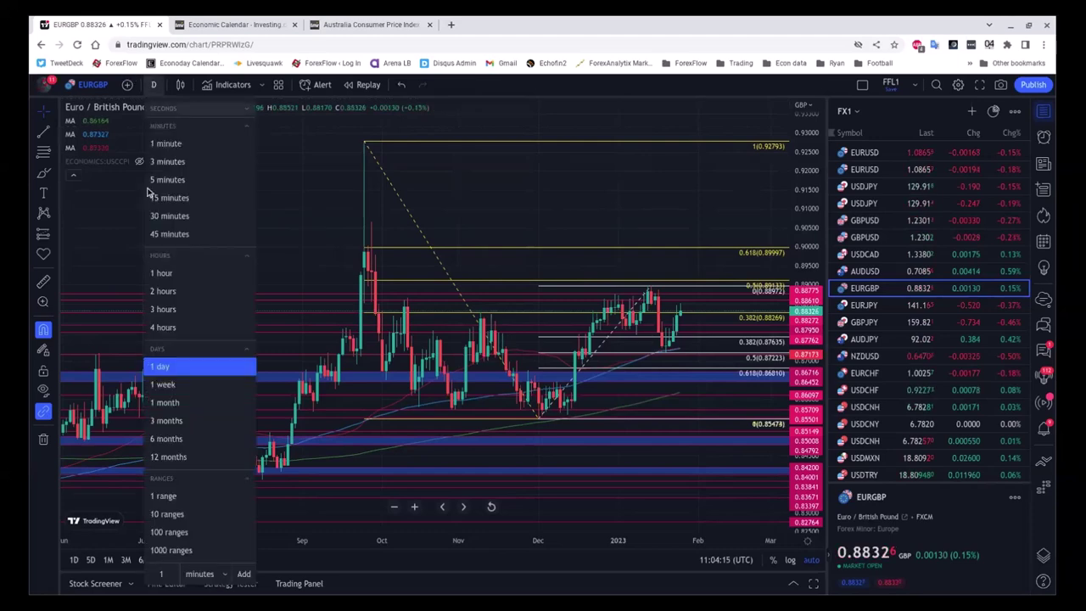
- Switch EURGBP to 1-week candles and zoom out to show 2015 through 2023
left_click(144, 387)
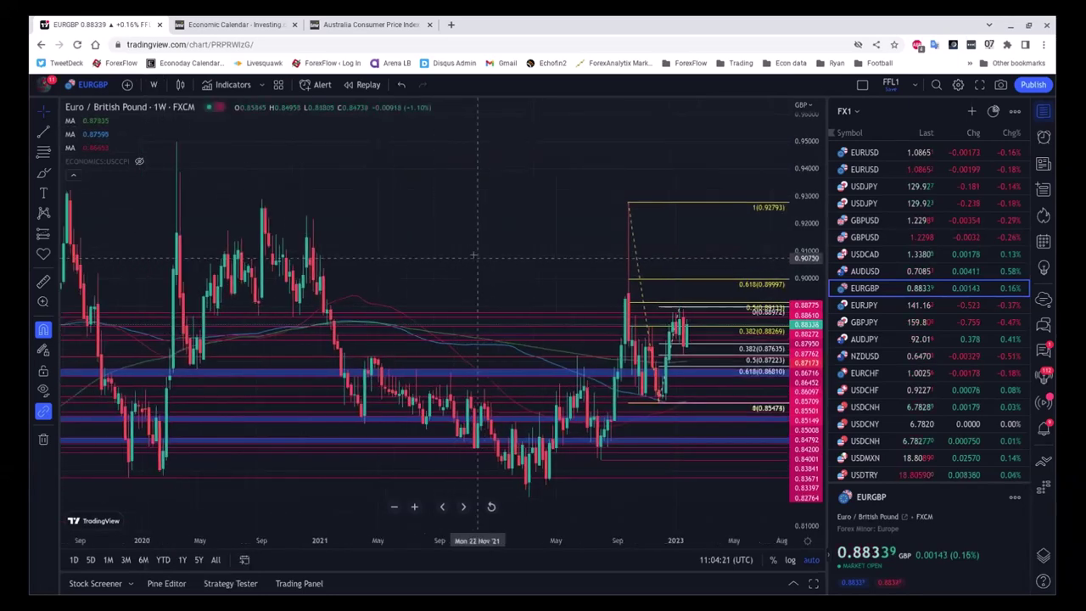
scroll(473, 254, "down", 5)
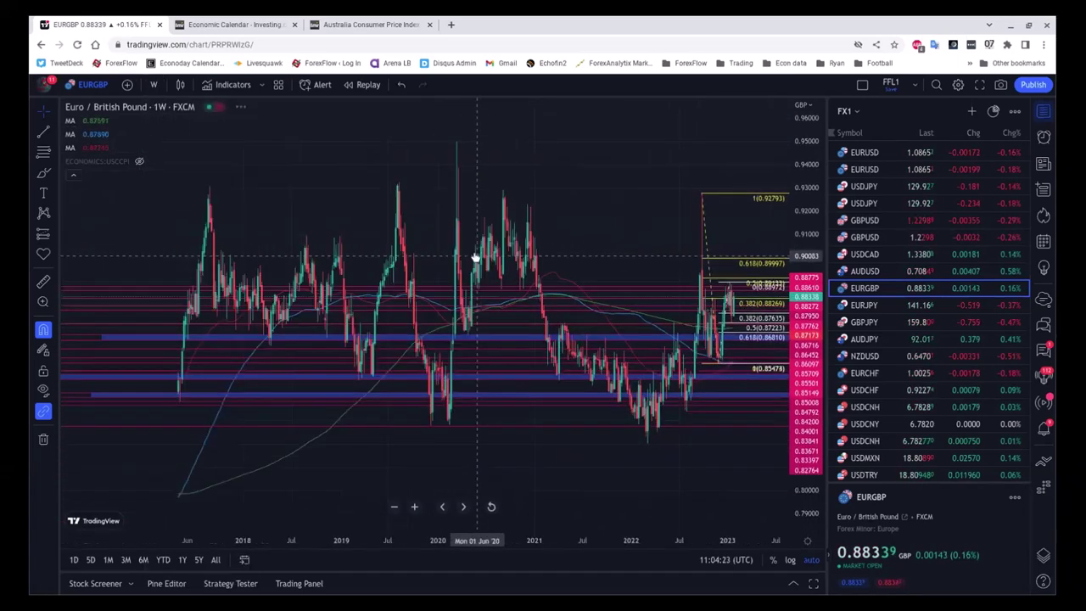
scroll(475, 257, "down", 3)
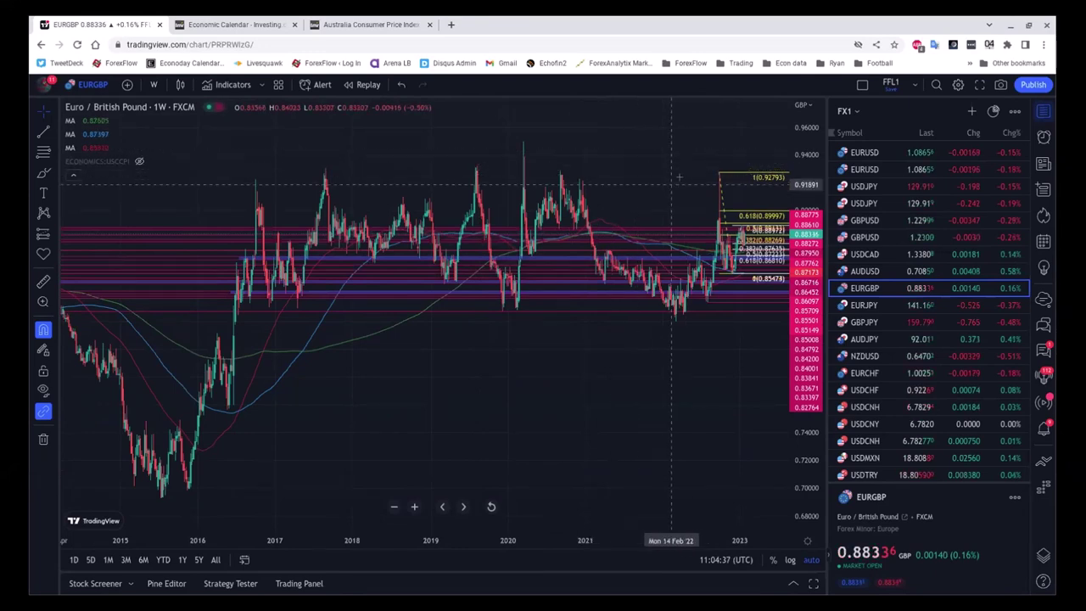
scroll(635, 182, "right", 3)
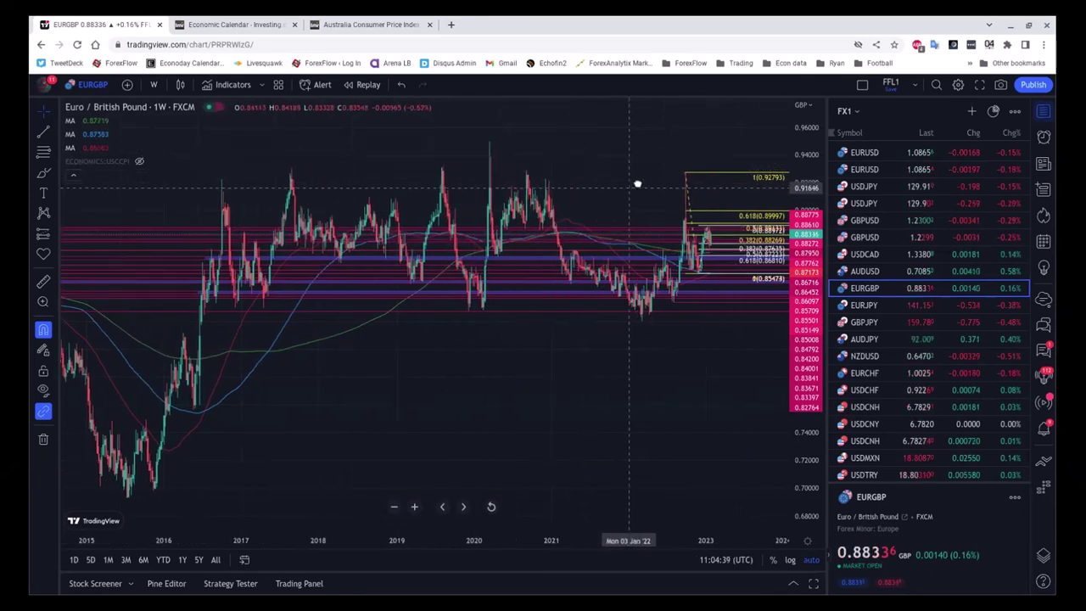
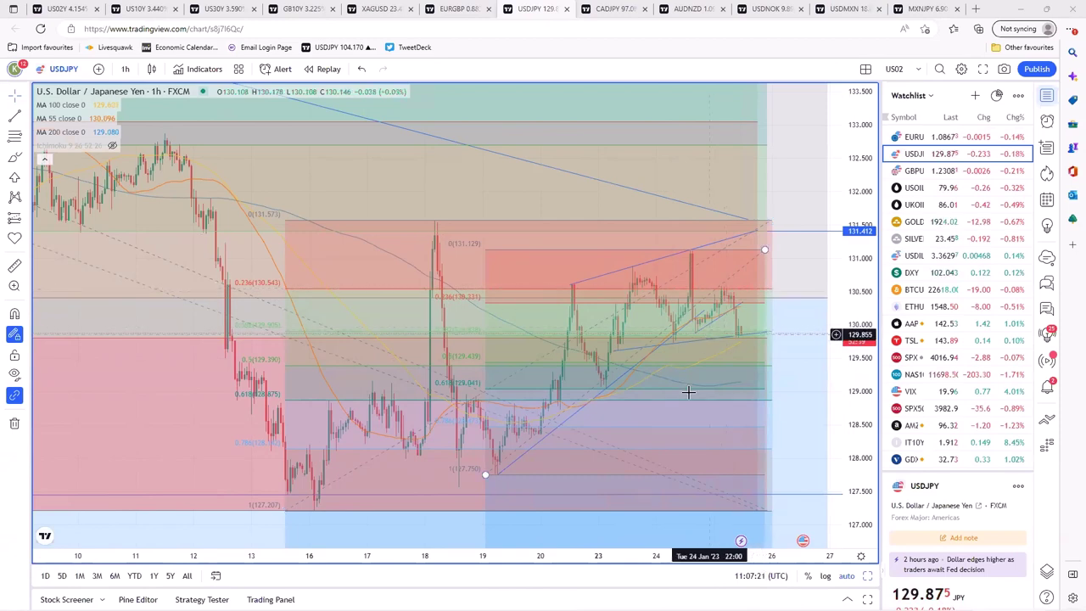
- Zoom the USDJPY 1-hour chart out and in, then restore the four-chart yen-pair grid with Alt+Enter
scroll(688, 391, "down", 5)
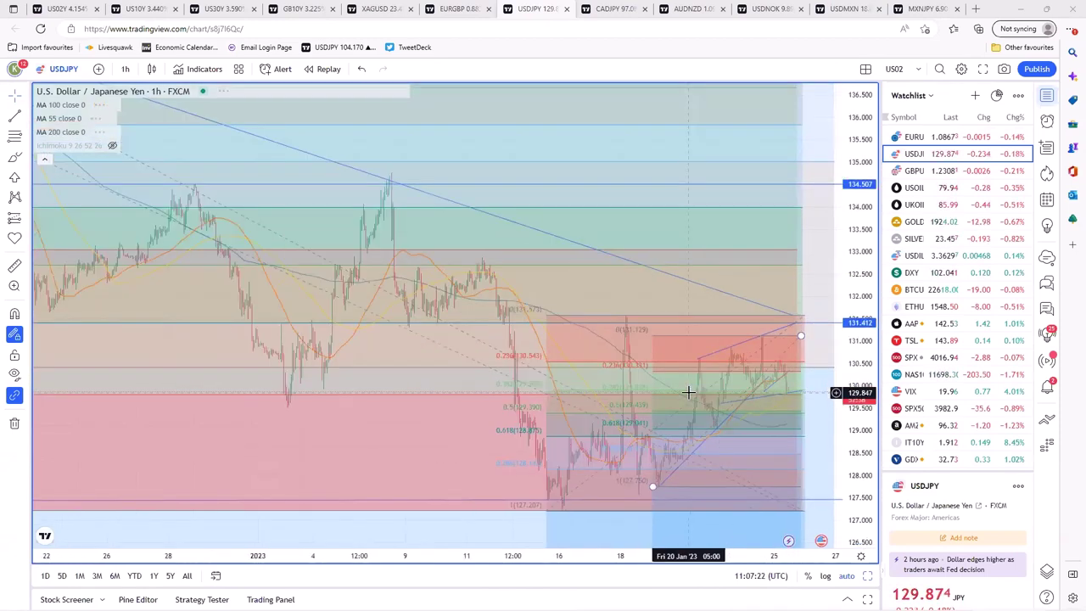
scroll(688, 391, "up", 3)
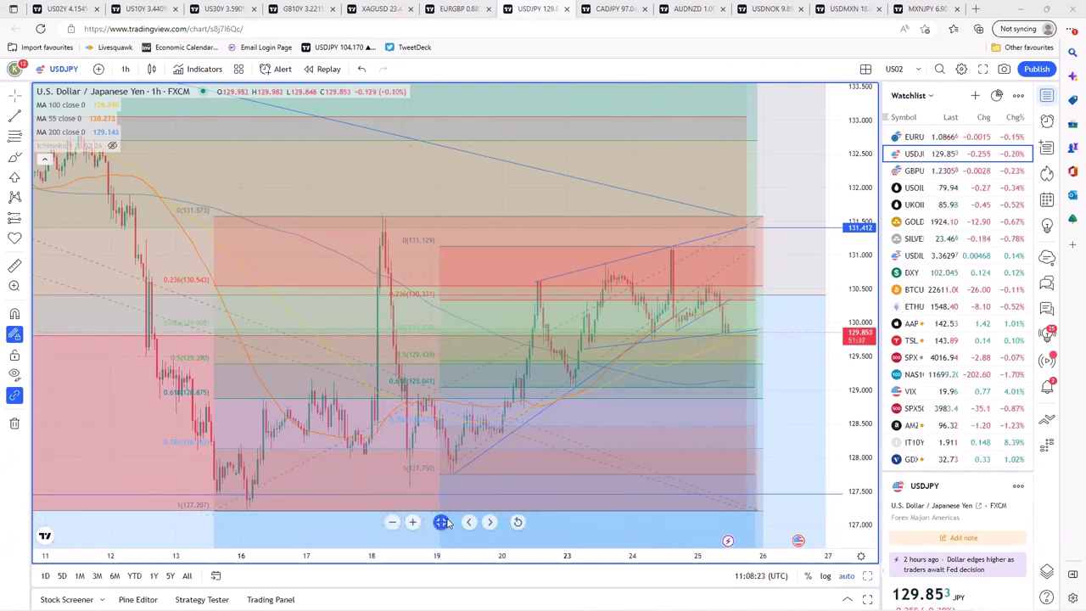
key("alt+Return")
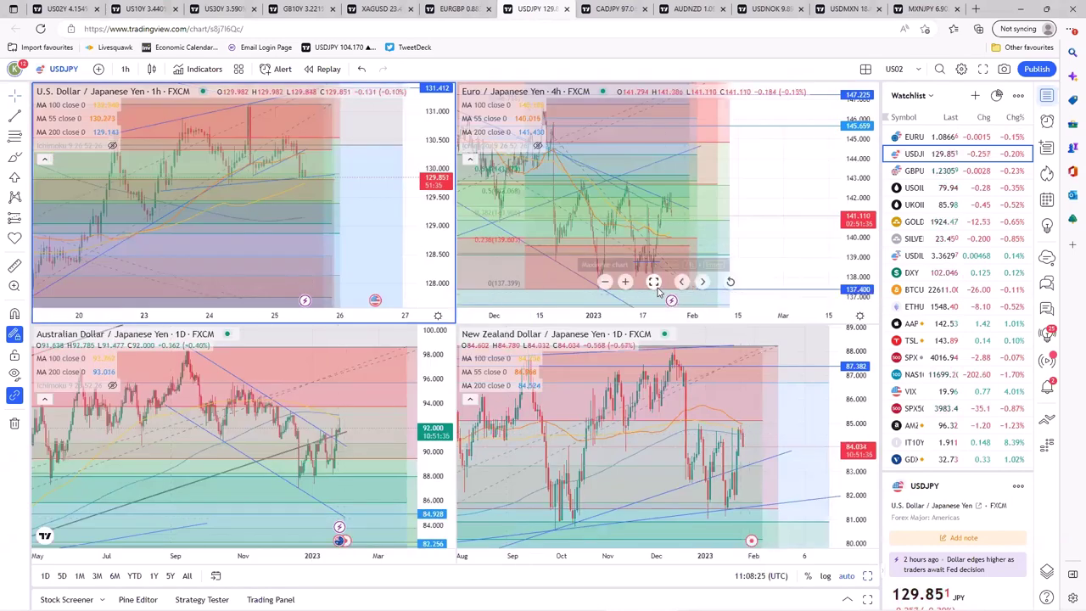
left_click(666, 292)
key("alt+Return")
scroll(564, 415, "up", 4)
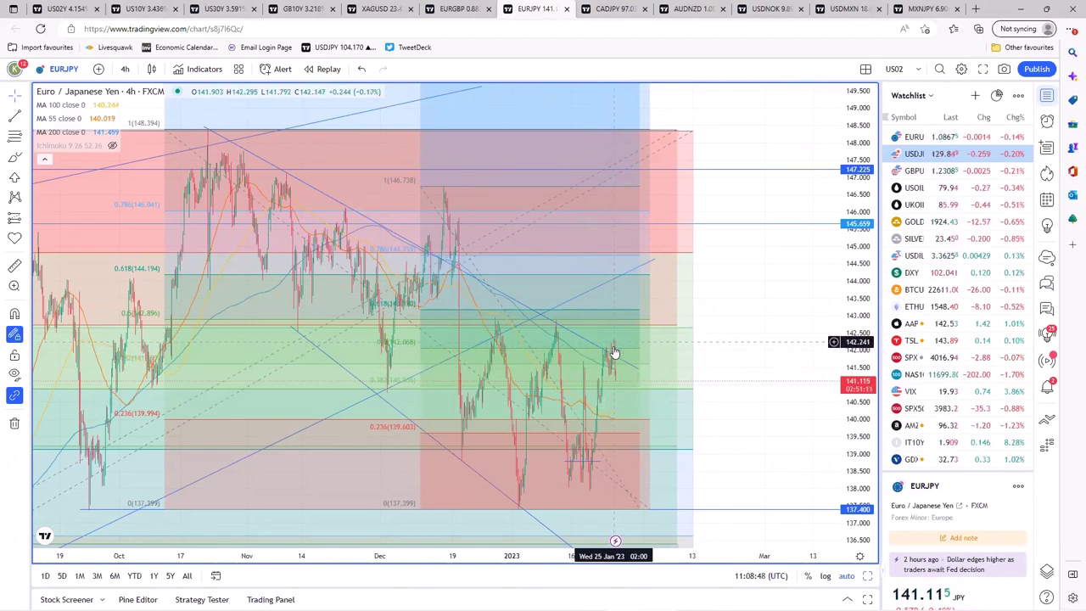
scroll(642, 383, "down", 1)
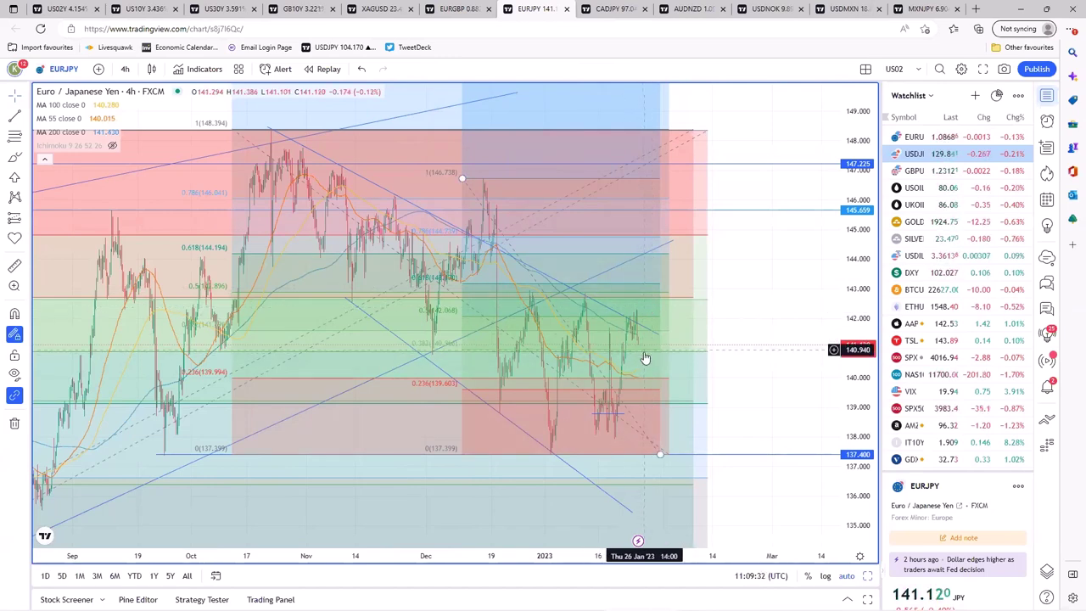
scroll(646, 356, "down", 2)
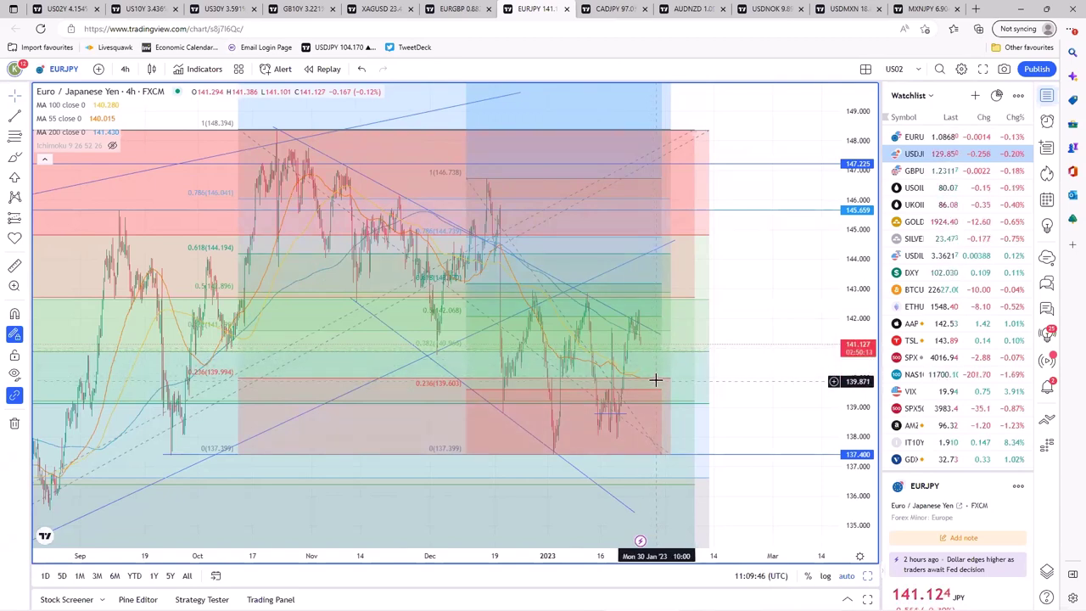
left_click(656, 378)
left_click(484, 468)
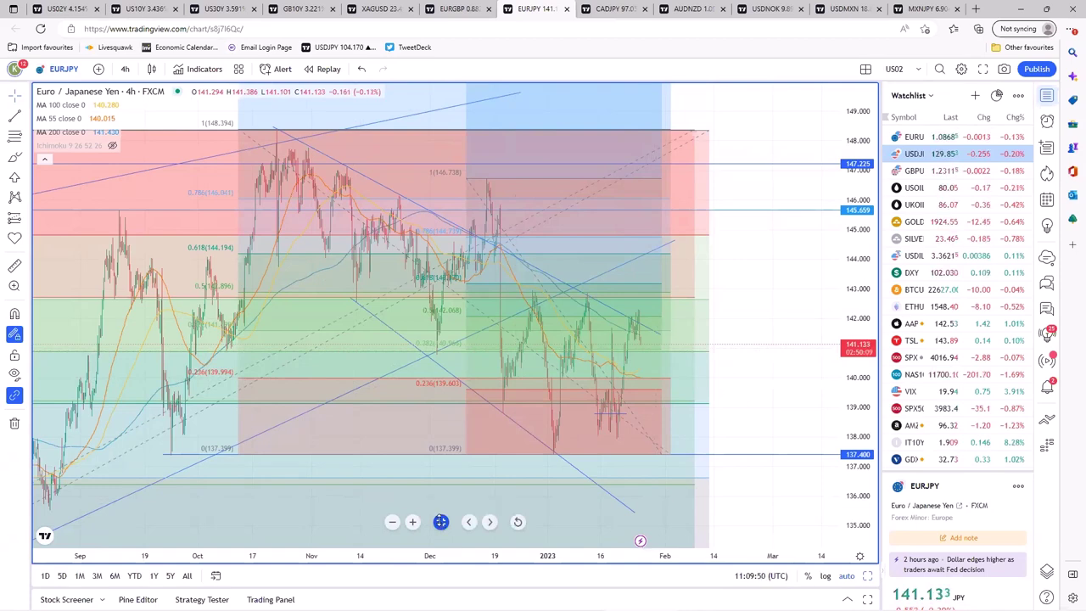
left_click(440, 521)
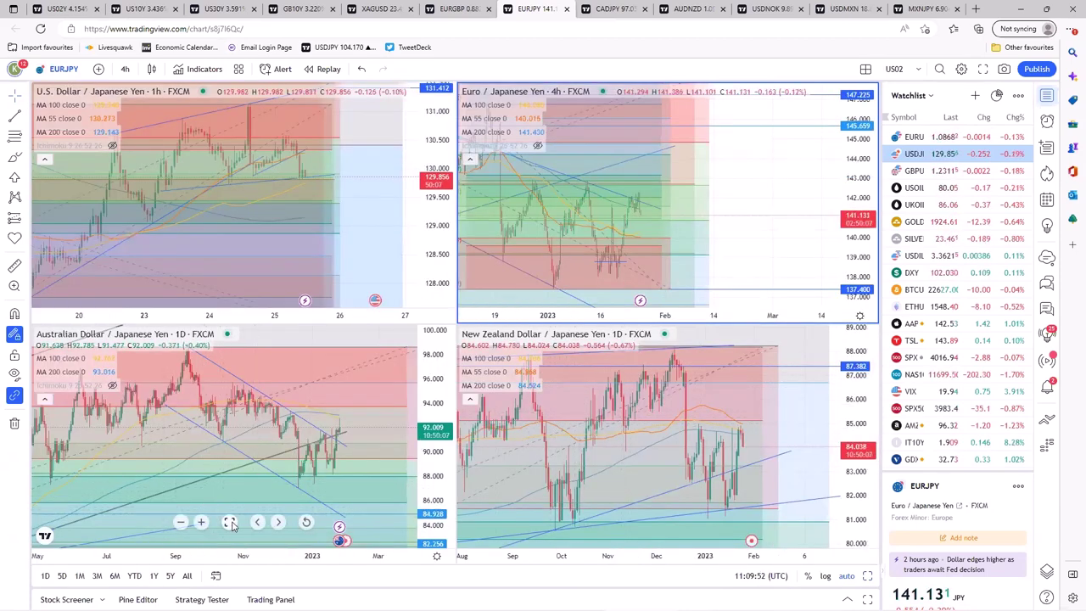
left_click(232, 529)
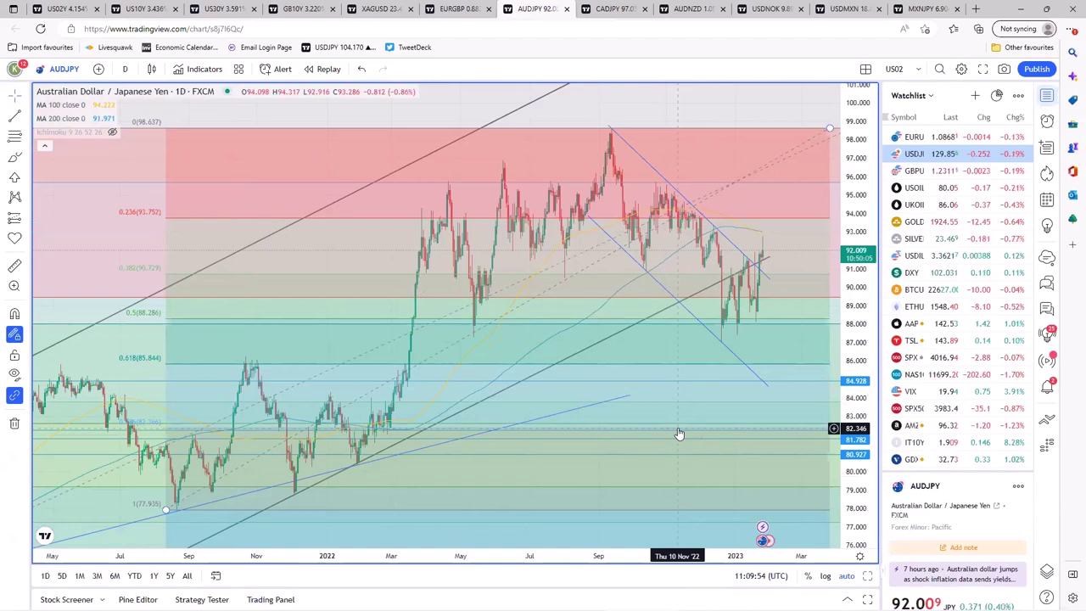
scroll(679, 433, "down", 5)
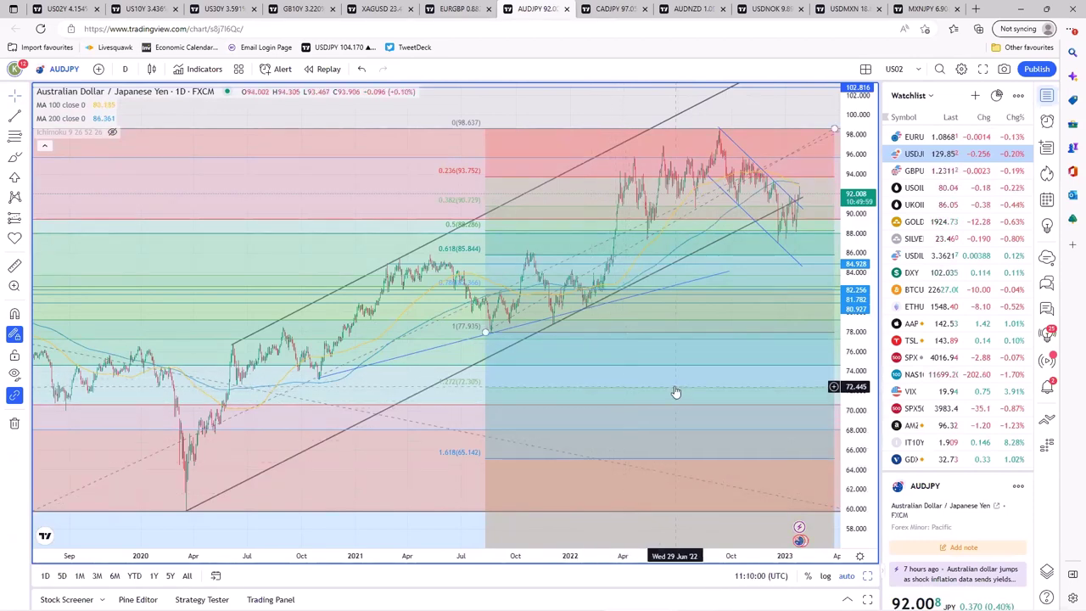
scroll(674, 383, "up", 3)
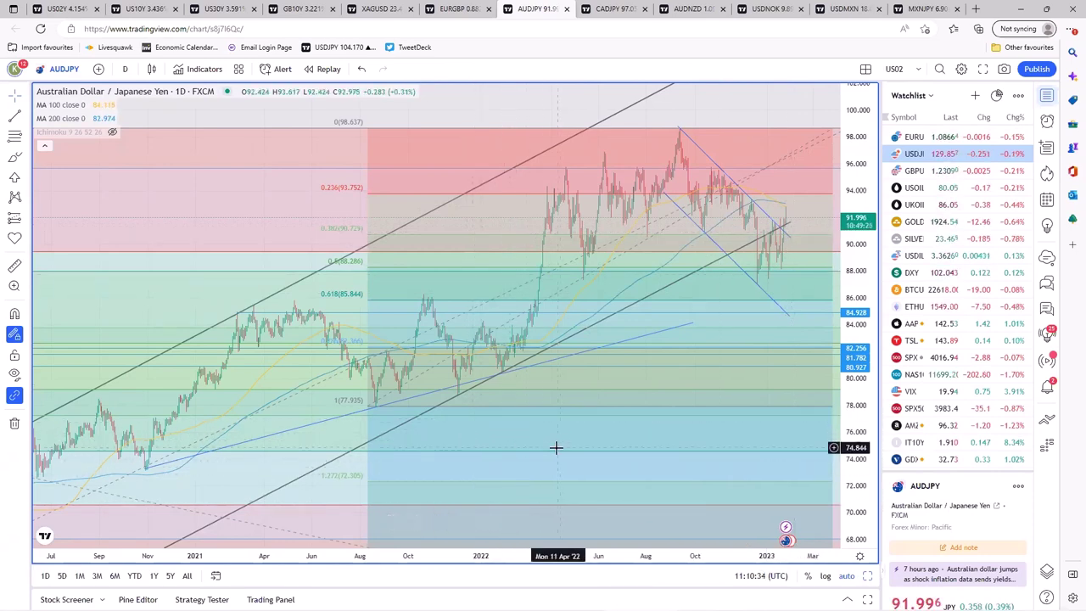
mouse_move(443, 520)
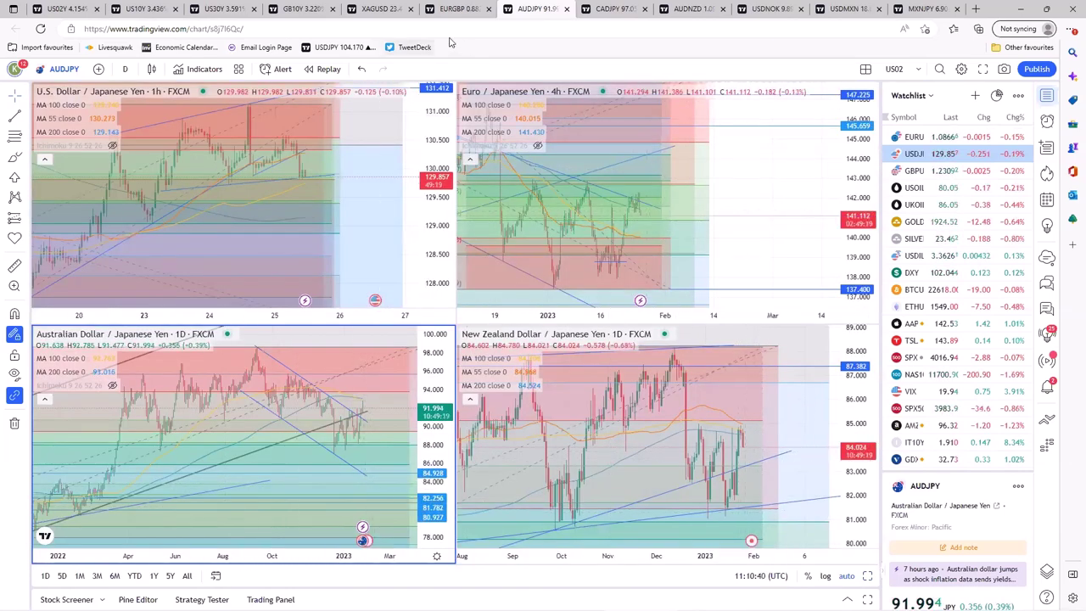
- Open the CAD pairs layout and enlarge the USDCAD chart to fill the window
left_click(616, 11)
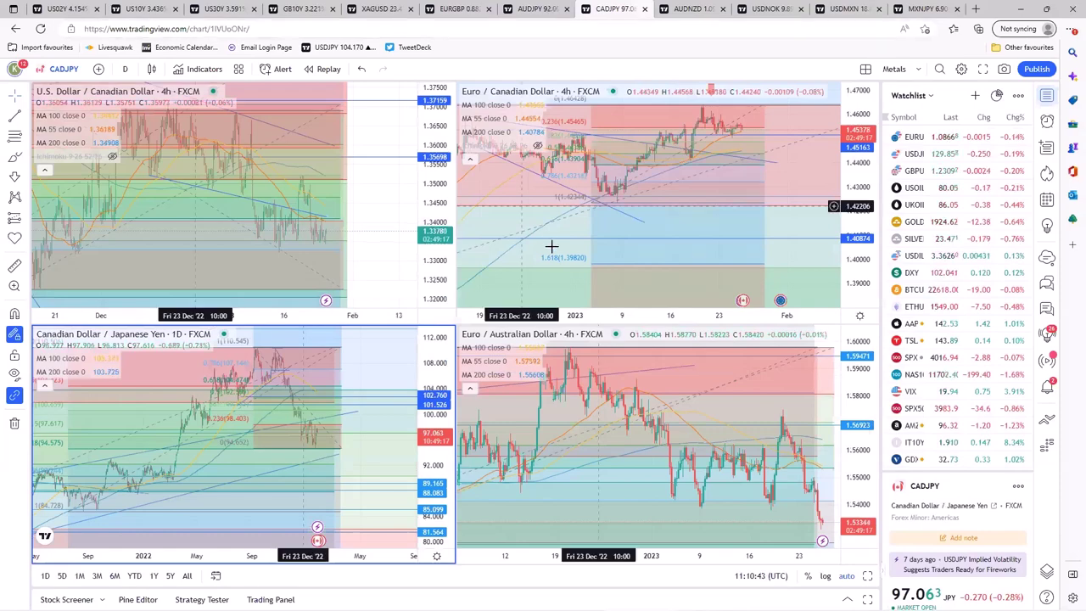
left_click(234, 292)
key("alt+Return")
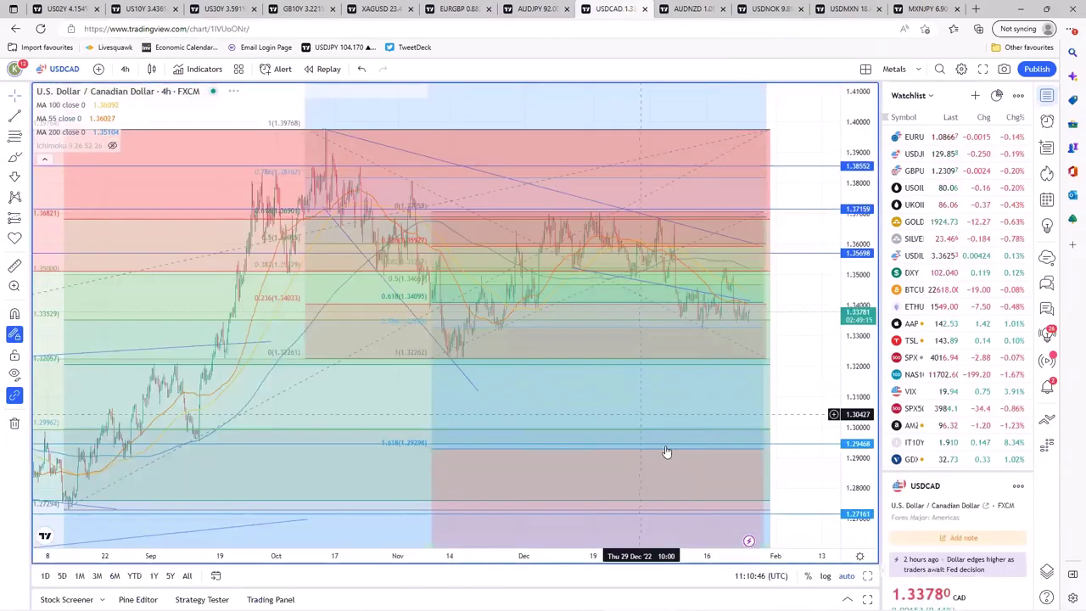
scroll(732, 407, "up", 3)
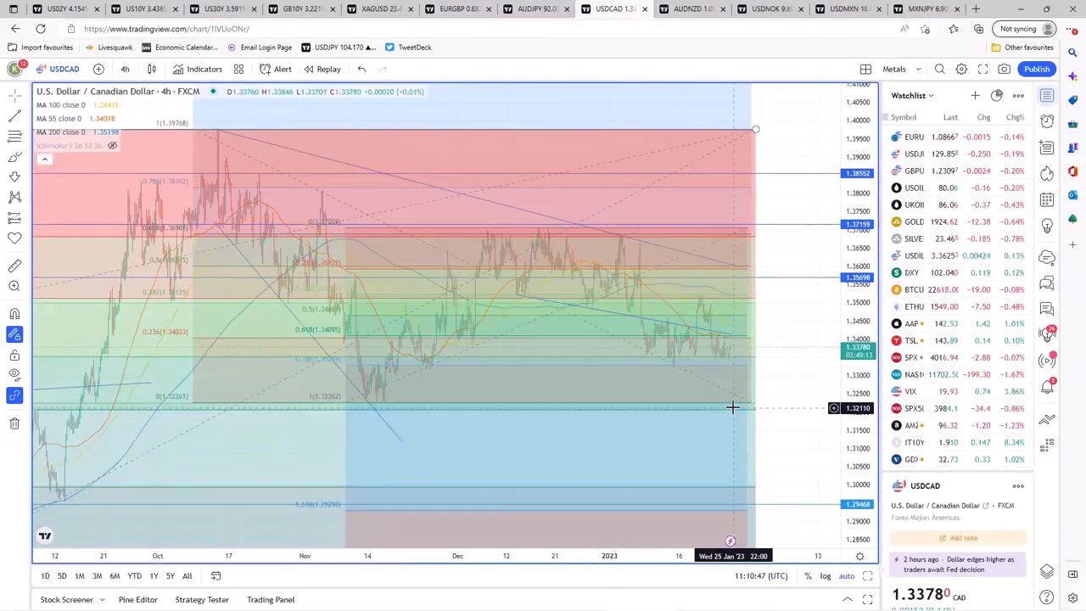
- Inspect the trend line and Fibonacci drawings, including the one anchored at 1.32262, then restore the grid
left_click(728, 330)
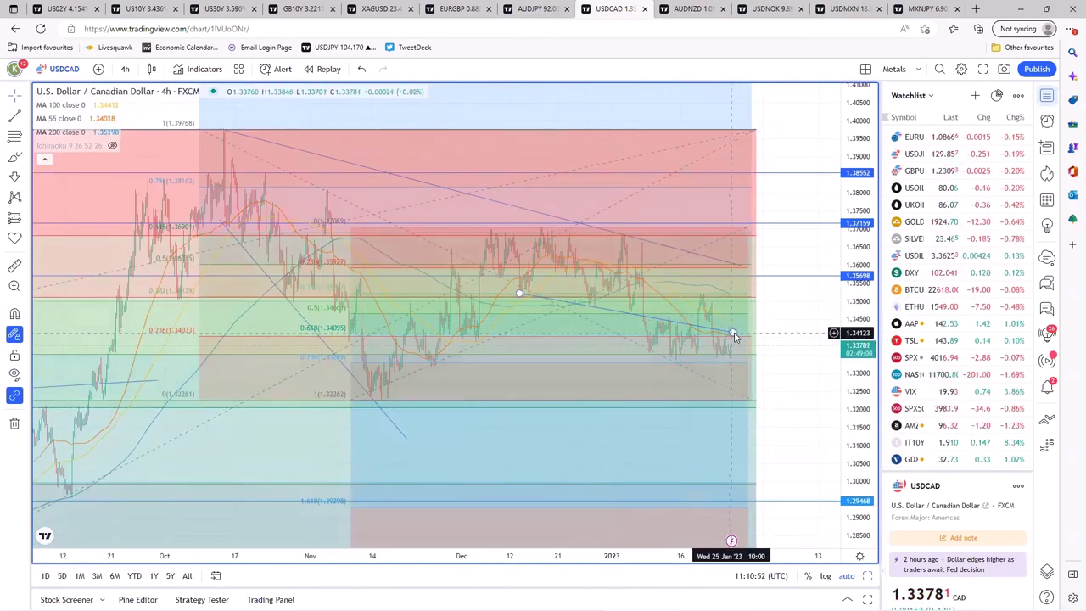
left_click(742, 338)
left_click(742, 329)
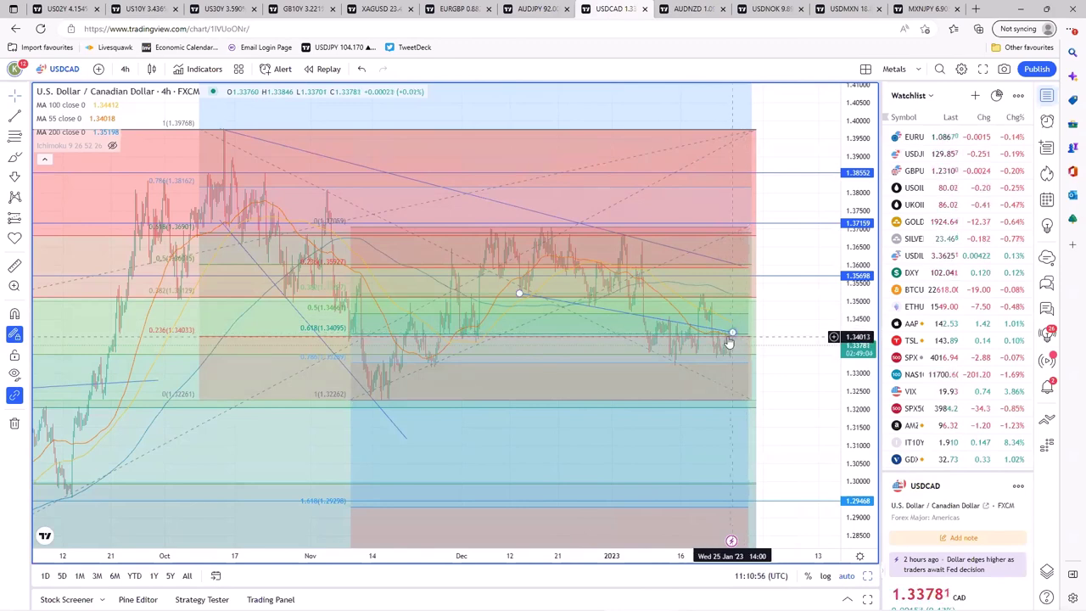
left_click(725, 339)
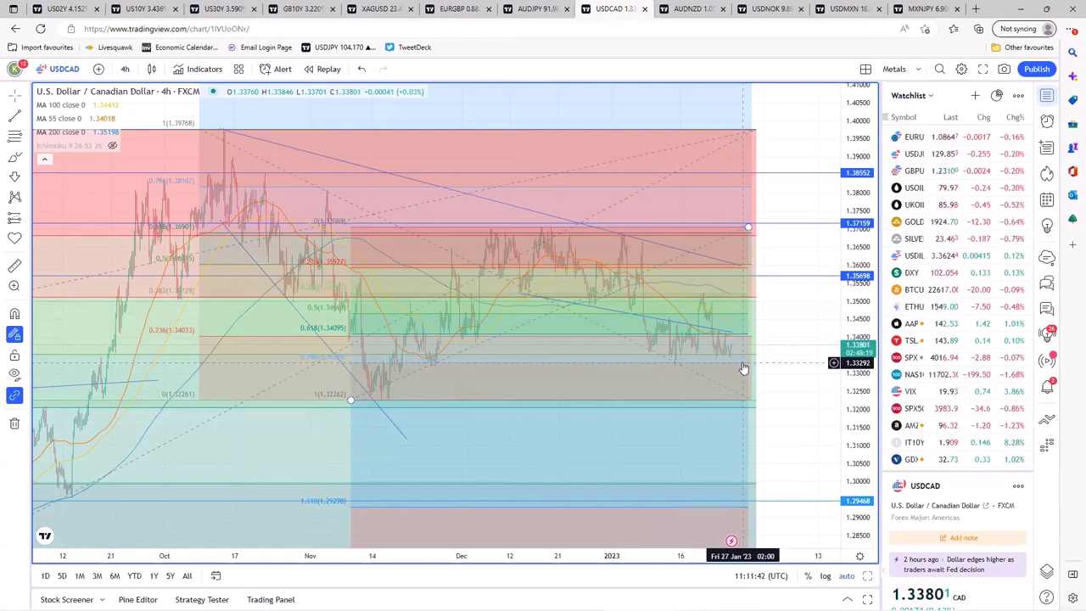
left_click(743, 367)
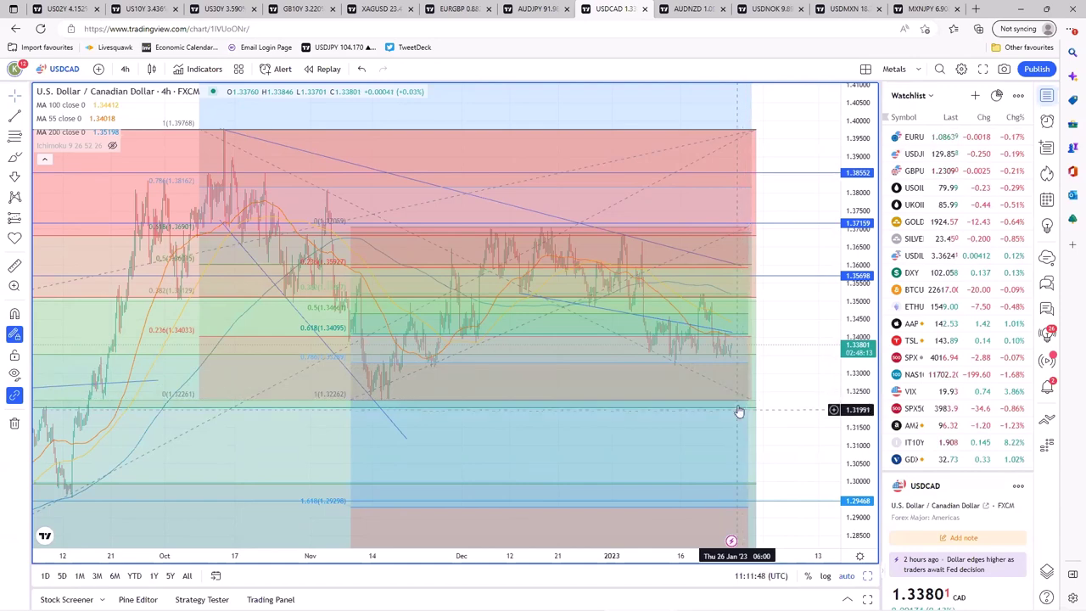
left_click(748, 407)
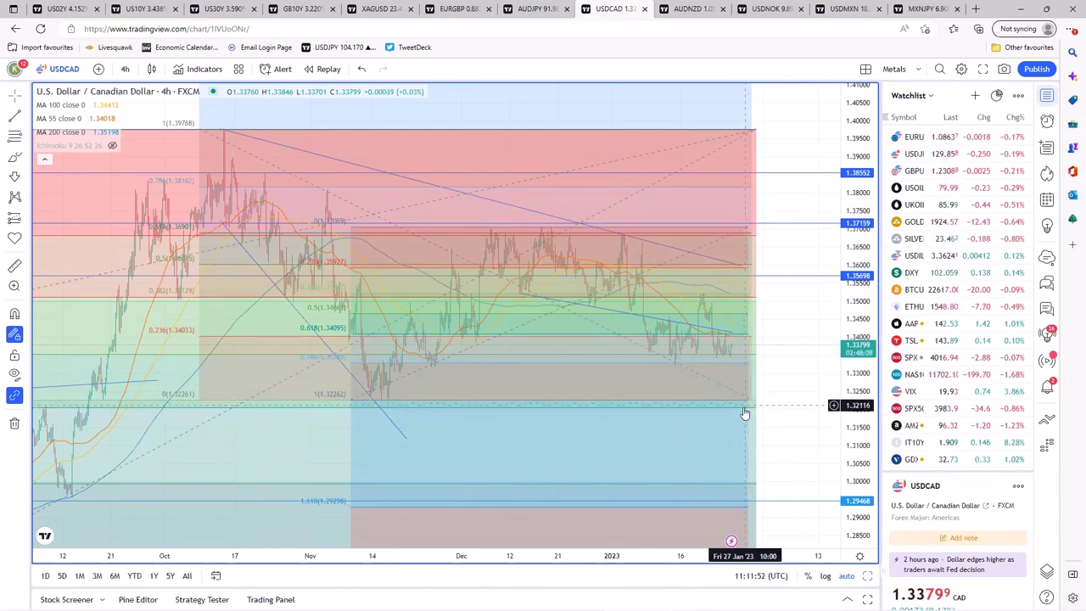
left_click(747, 406)
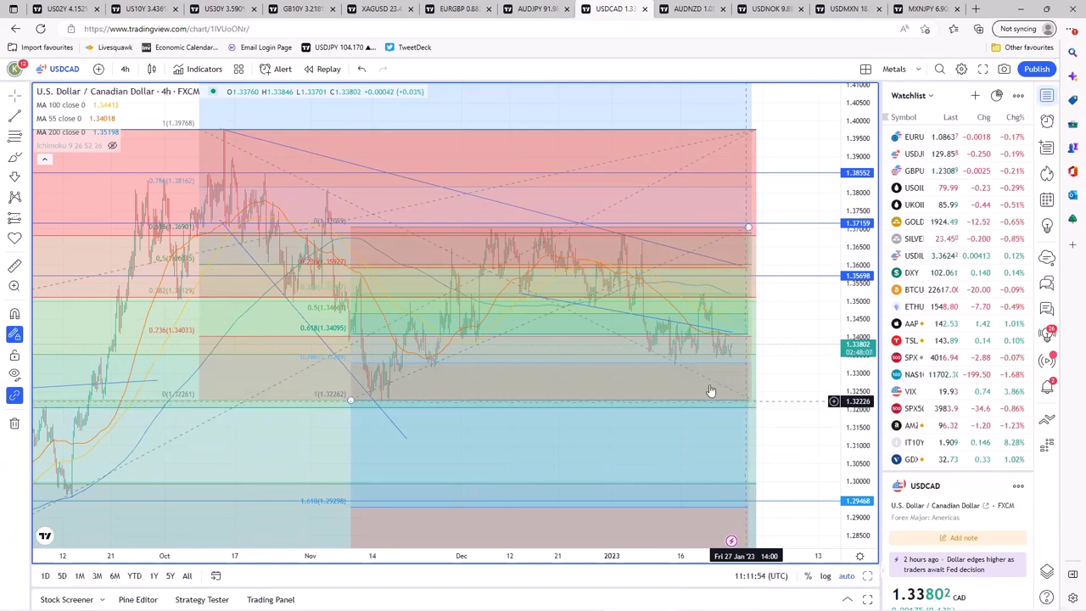
left_click(422, 490)
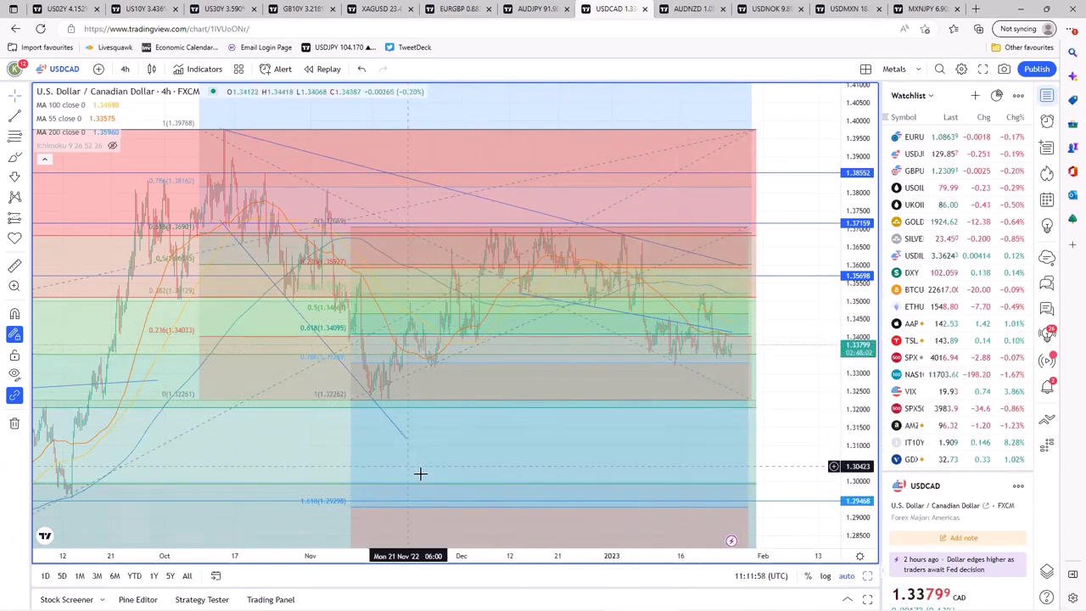
mouse_move(427, 475)
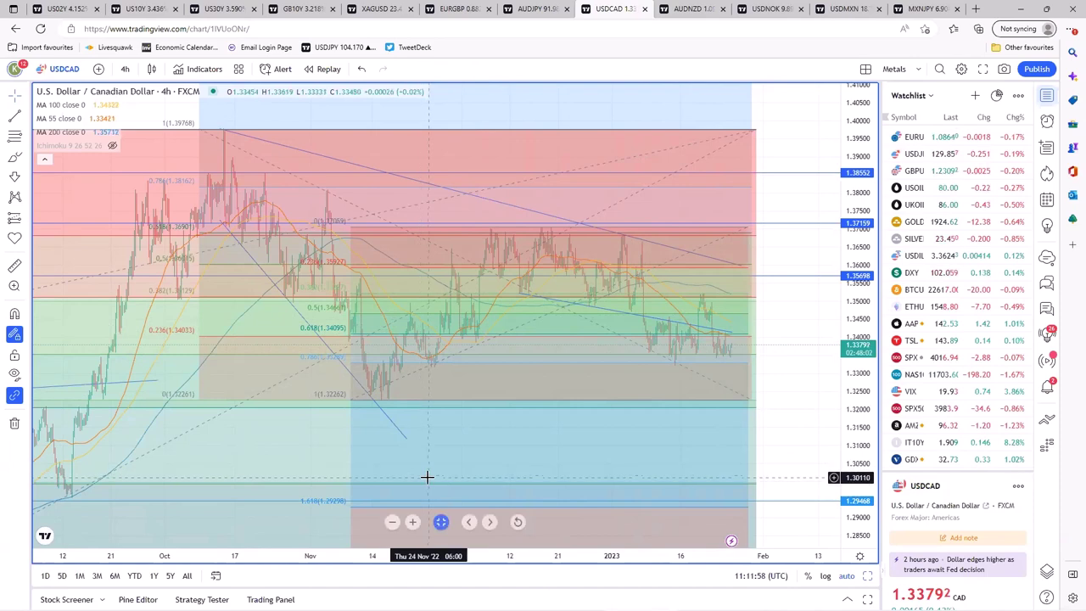
left_click(441, 522)
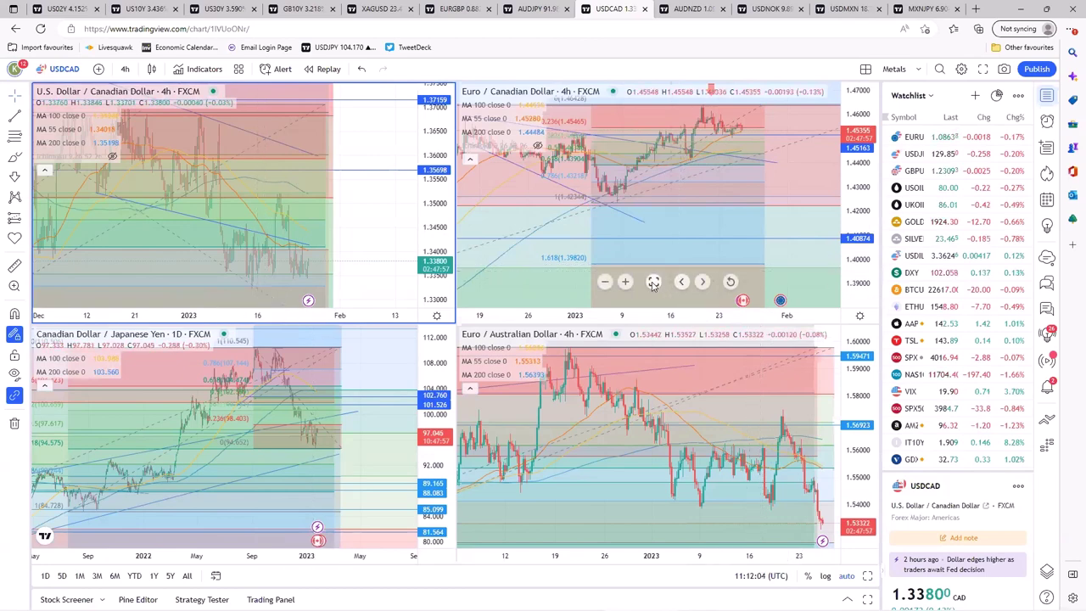
- Enlarge the EUR/CAD chart, zoom out, and view it on weekly candles
left_click(653, 284)
key("alt+Return")
scroll(585, 432, "down", 10)
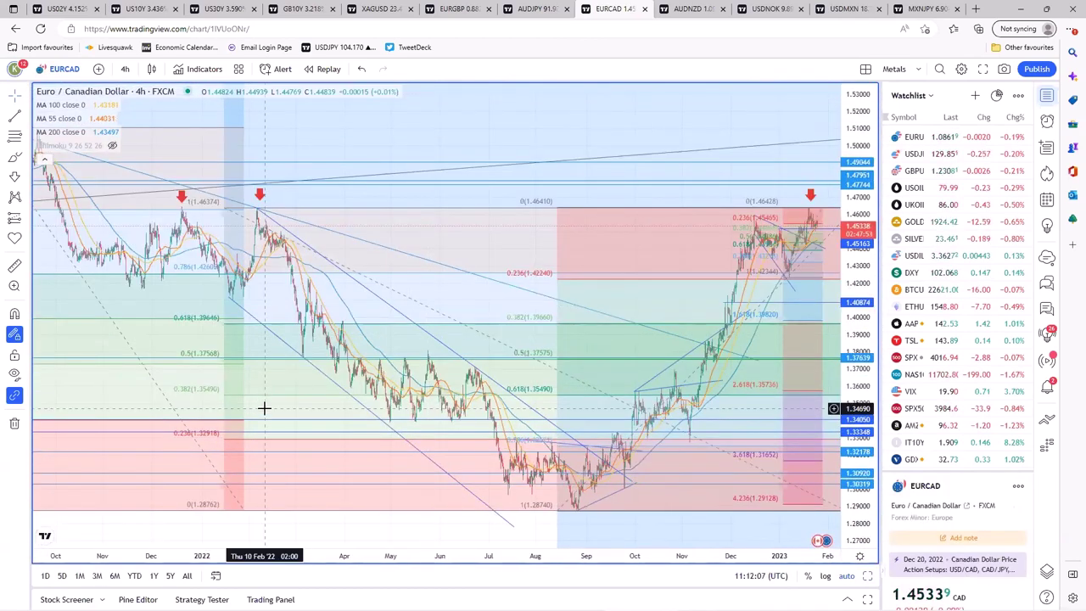
scroll(264, 408, "down", 5)
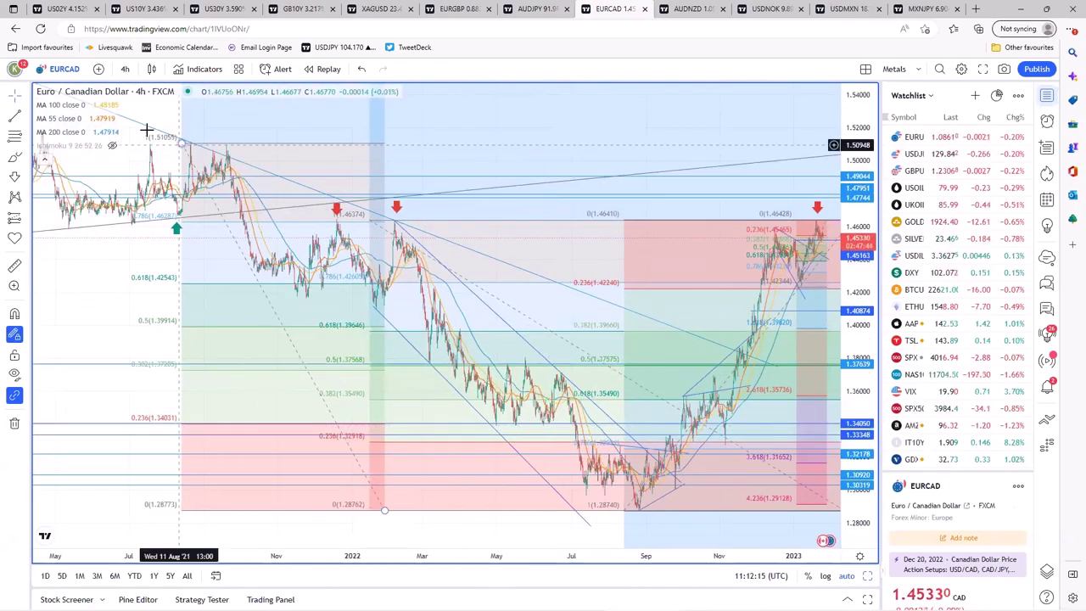
left_click(124, 68)
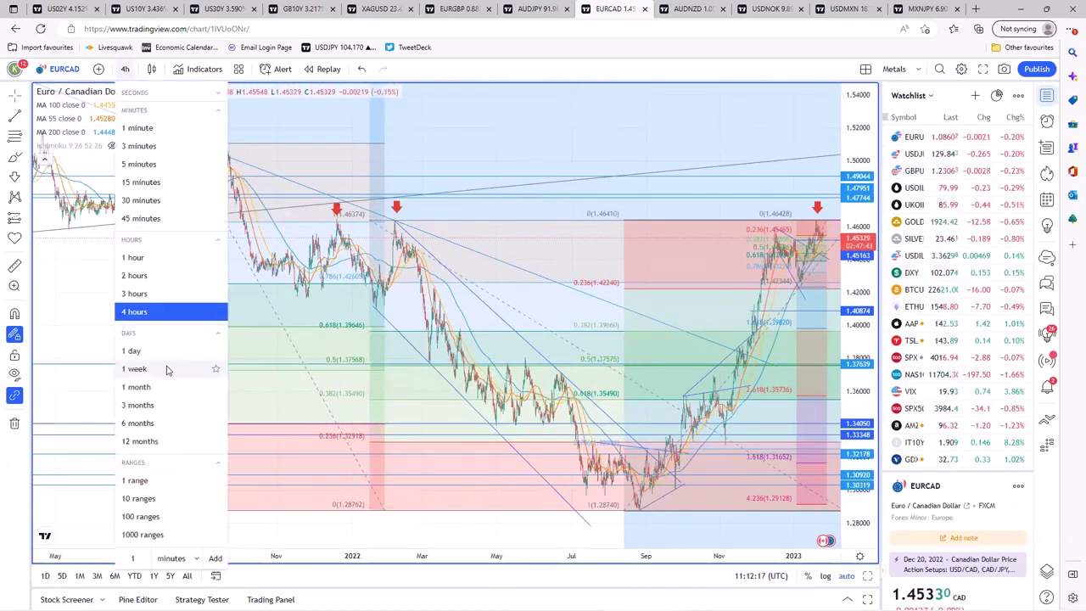
left_click(134, 369)
scroll(719, 484, "up", 5)
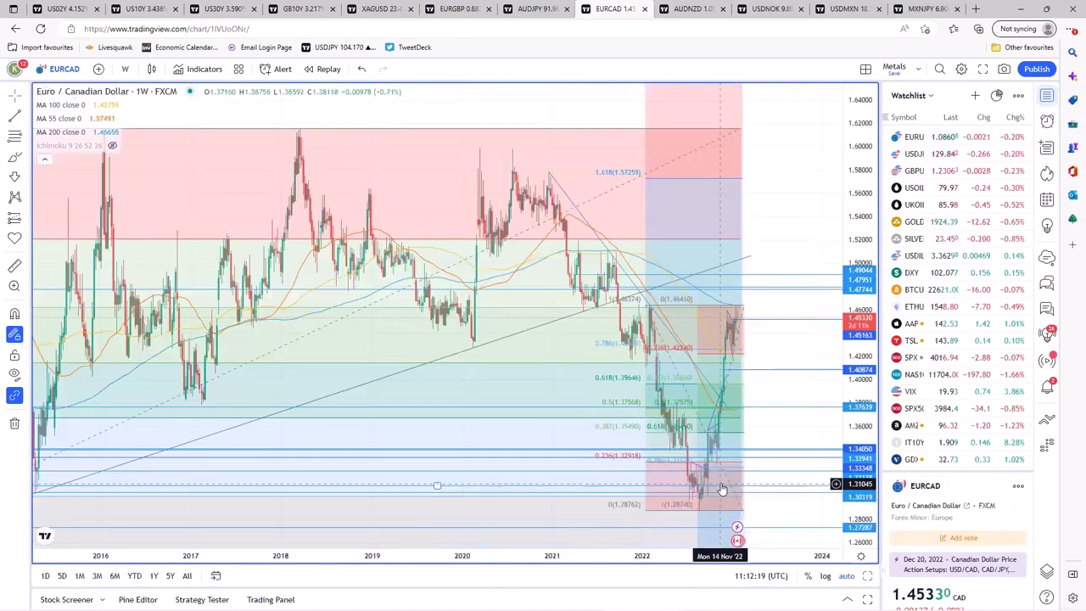
scroll(720, 489, "up", 3)
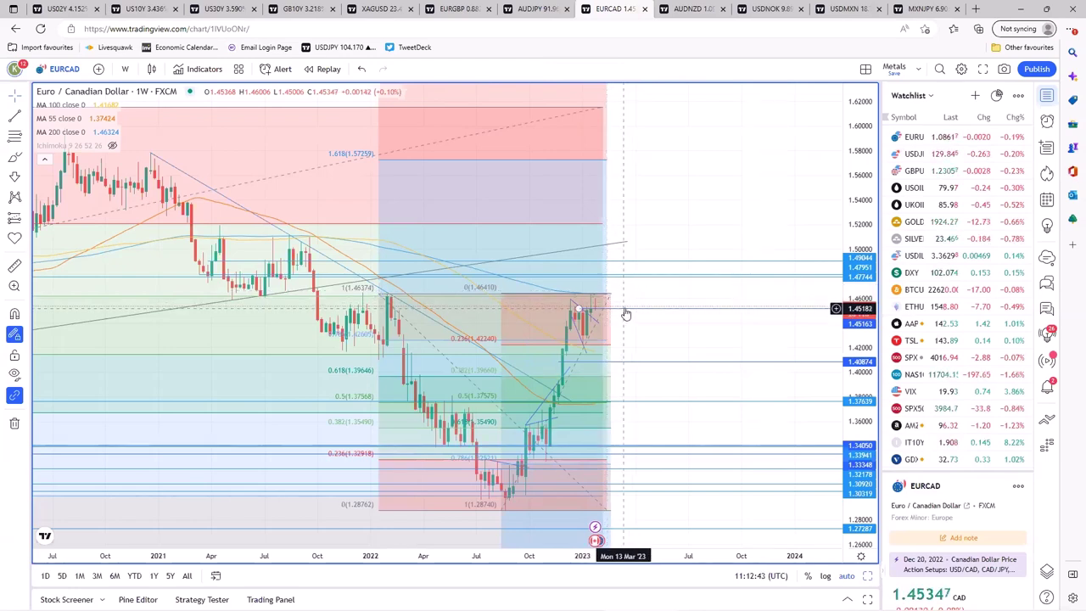
- Switch the EUR/CAD chart back to 4-hour candles and zoom out
left_click(124, 69)
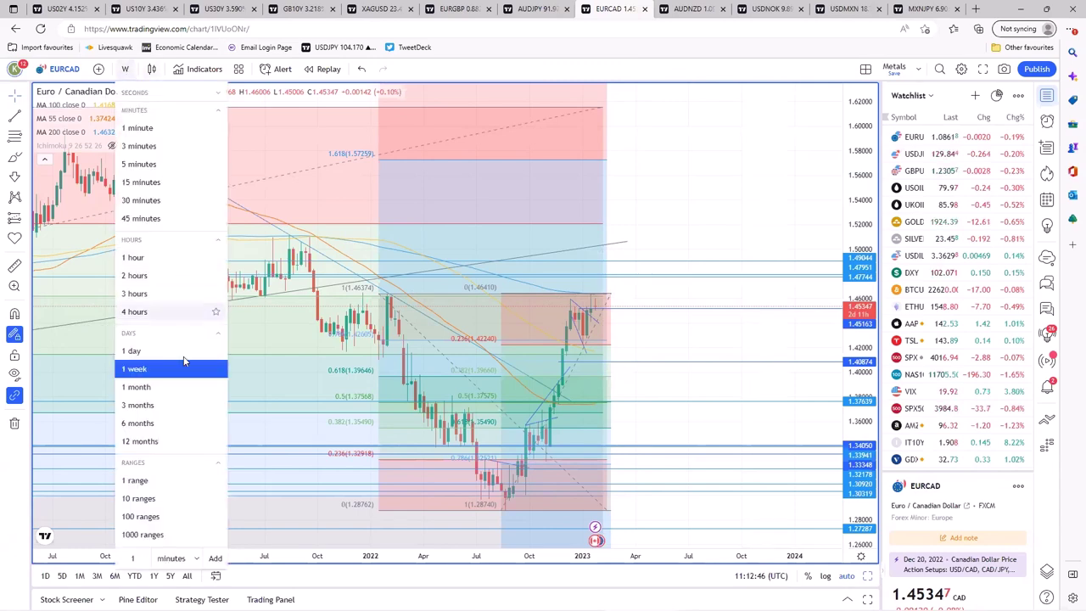
left_click(174, 312)
scroll(734, 317, "down", 5)
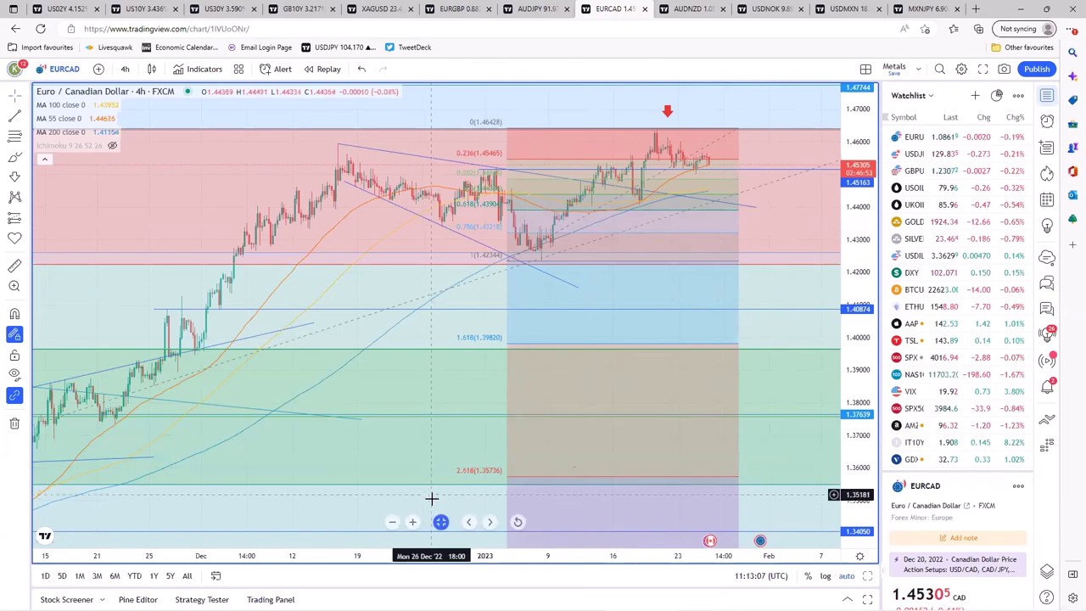
mouse_move(441, 522)
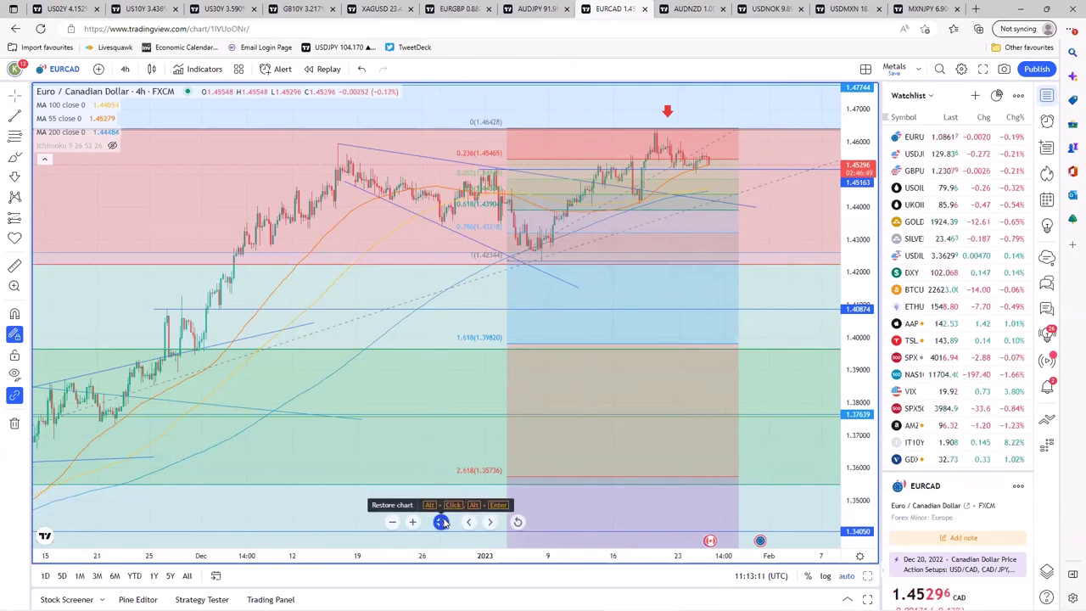
- Restore the EURCAD grid, open the AUDNZD layout, and enlarge the AUD/NZD chart
left_click(441, 522)
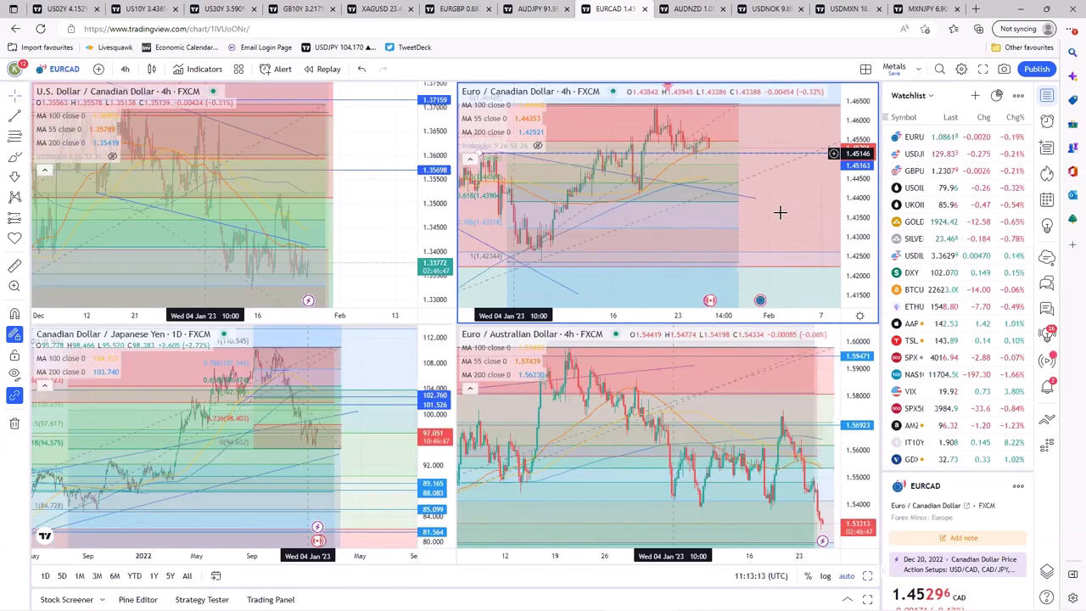
left_click(682, 11)
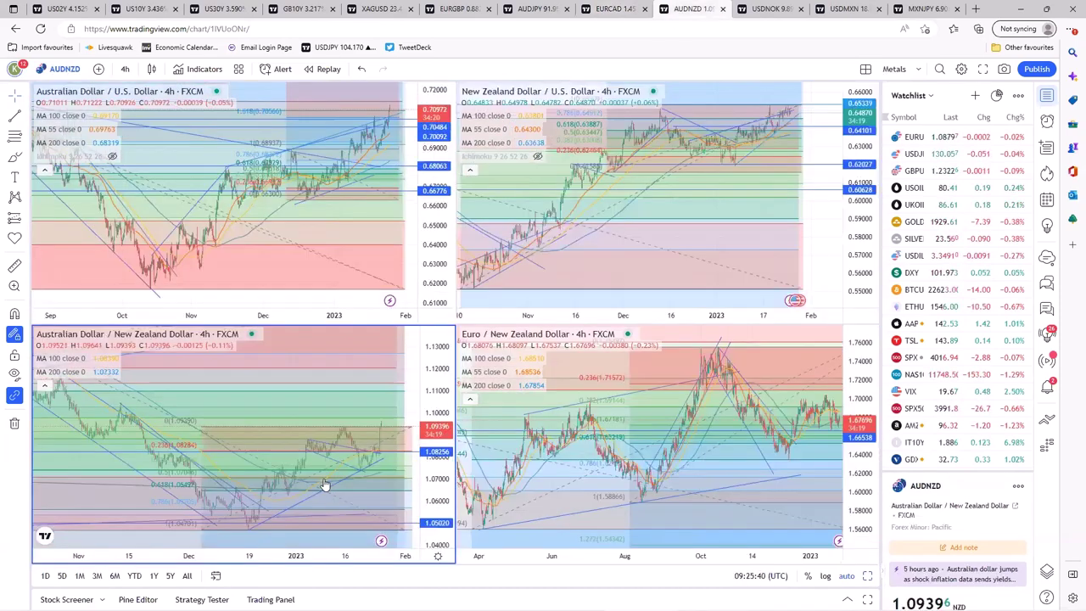
key("alt+Return")
- Zoom and pan the AUD/NZD 4-hour chart to the recent candles, then restore the grid
scroll(487, 413, "down", 5)
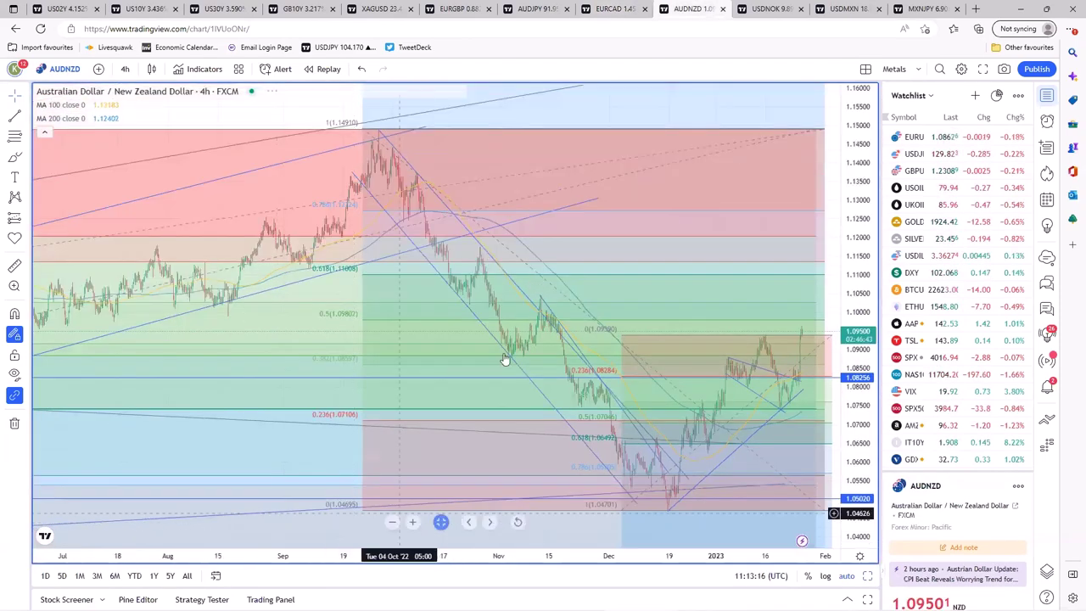
scroll(488, 368, "up", 2)
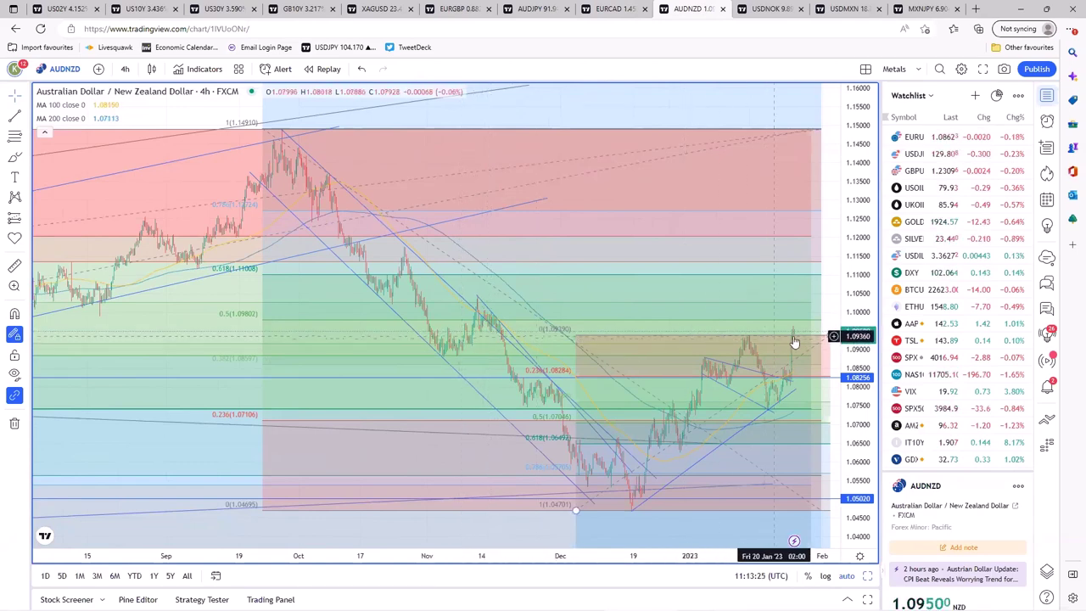
scroll(620, 460, "up", 1)
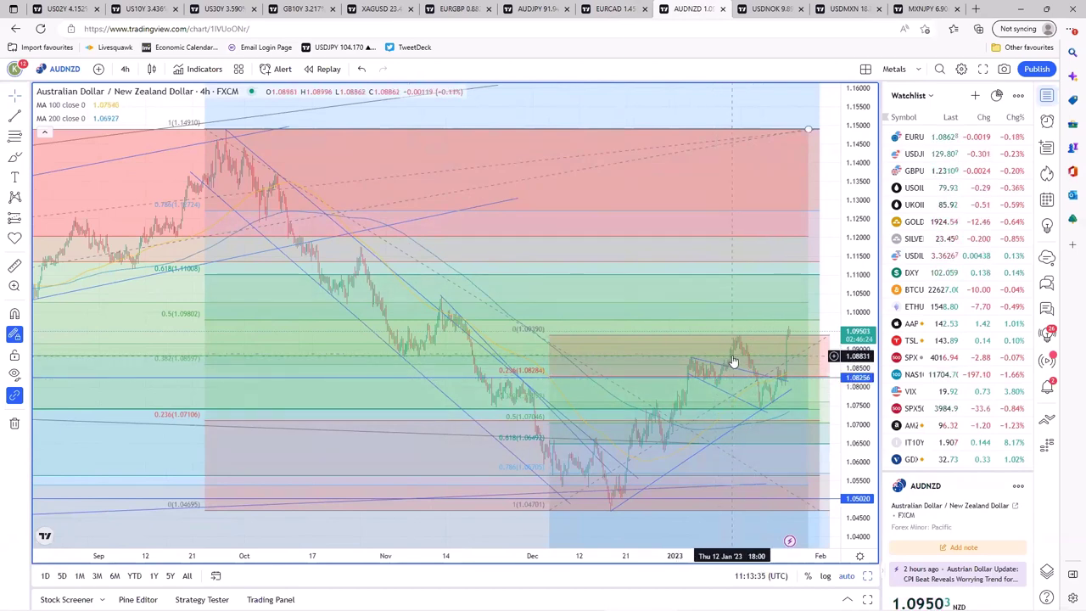
scroll(674, 373, "up", 5)
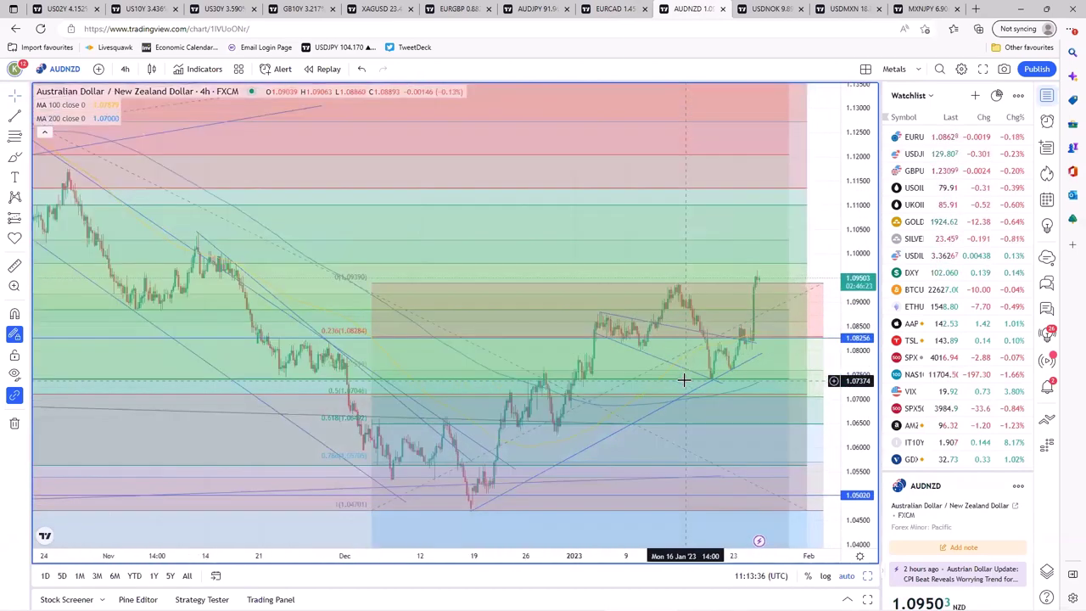
left_click_drag(685, 378, 496, 213)
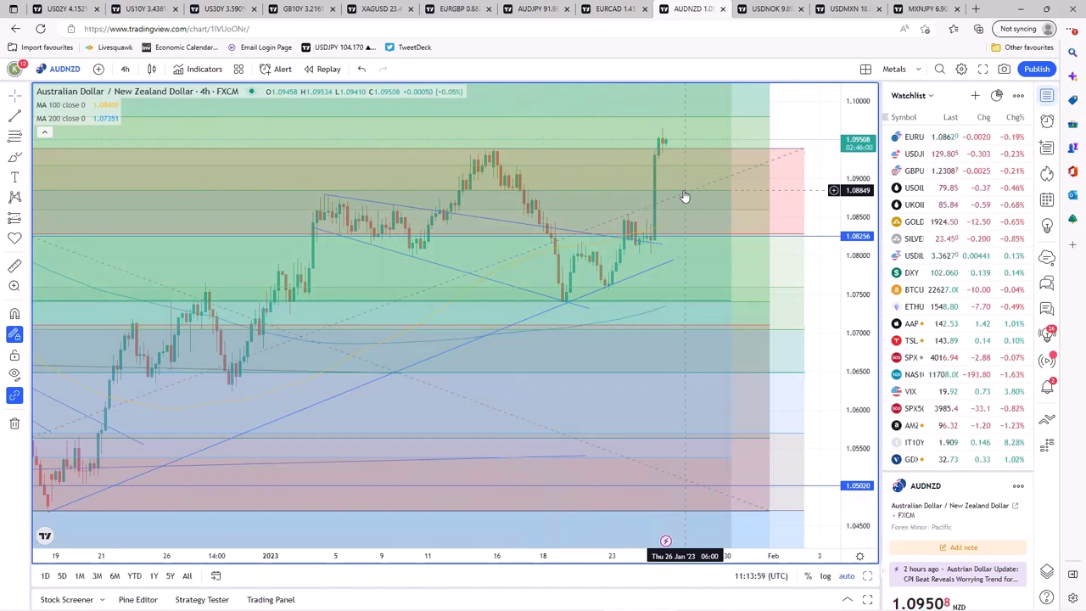
scroll(696, 336, "down", 5)
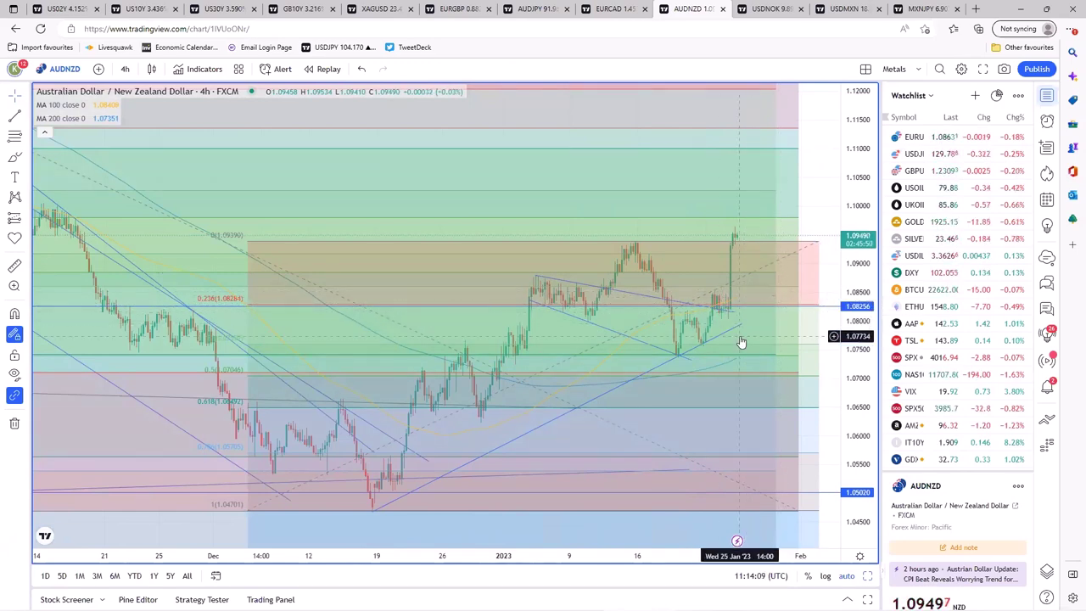
scroll(625, 348, "down", 3)
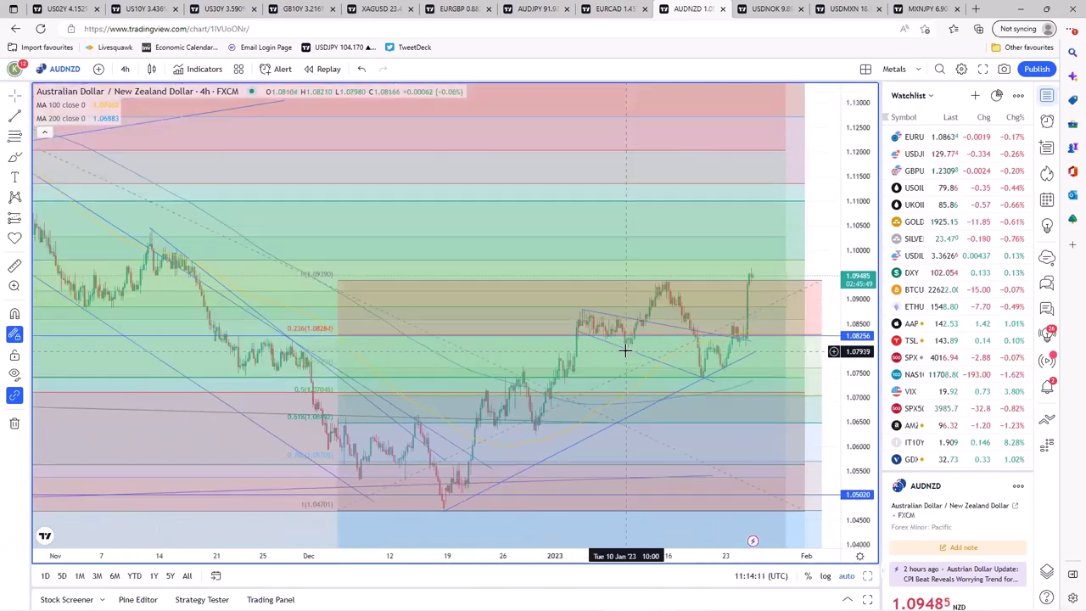
scroll(625, 350, "down", 4)
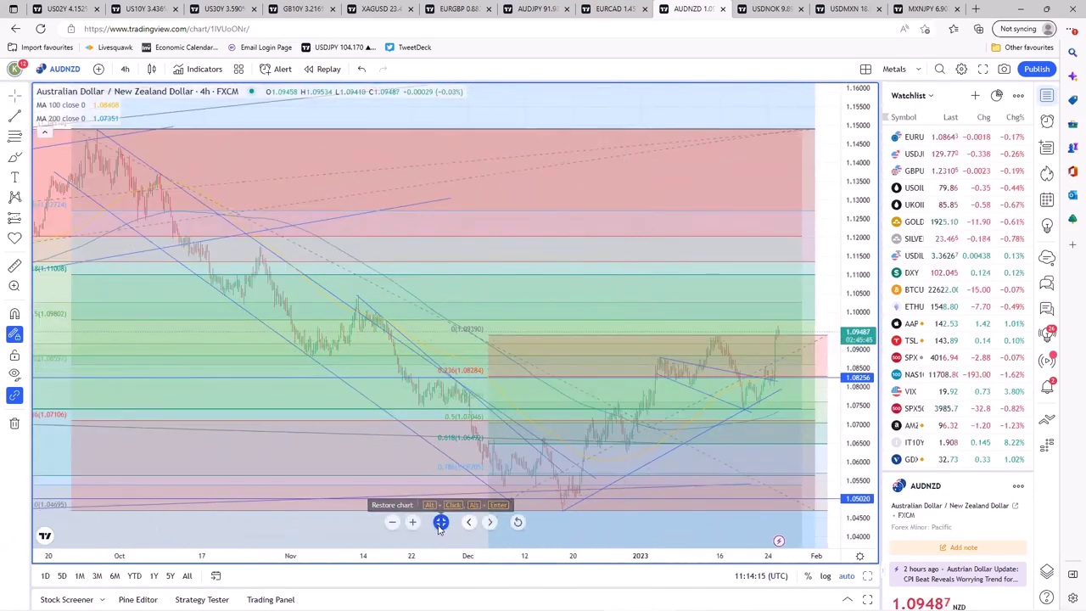
left_click(440, 522)
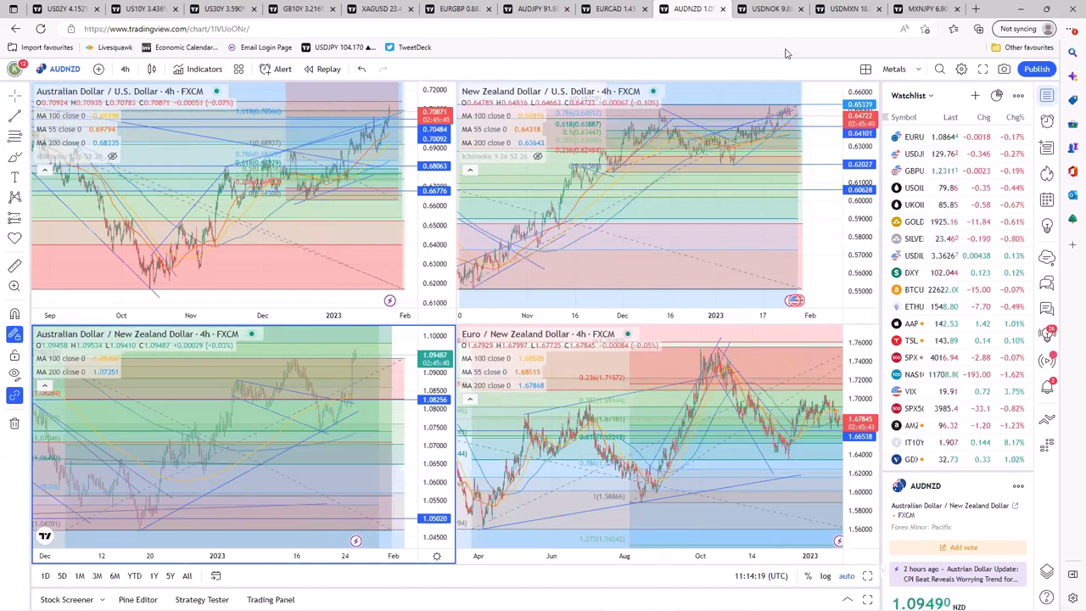
- Open the USDMXN layout, enlarge EUR/MXN, check its descending trendline, then restore the grid
left_click(846, 12)
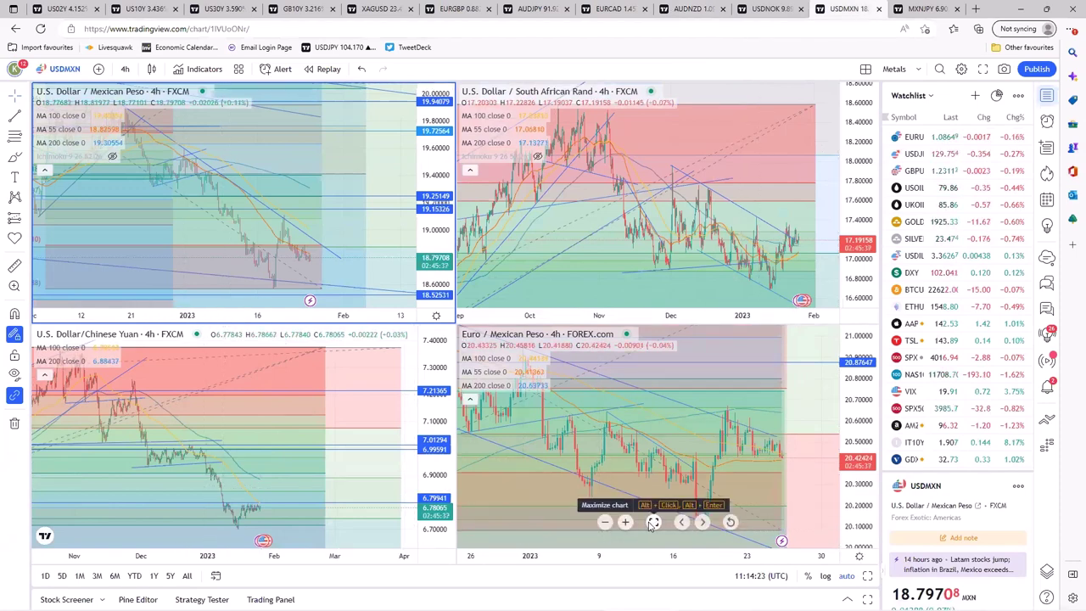
left_click(653, 524)
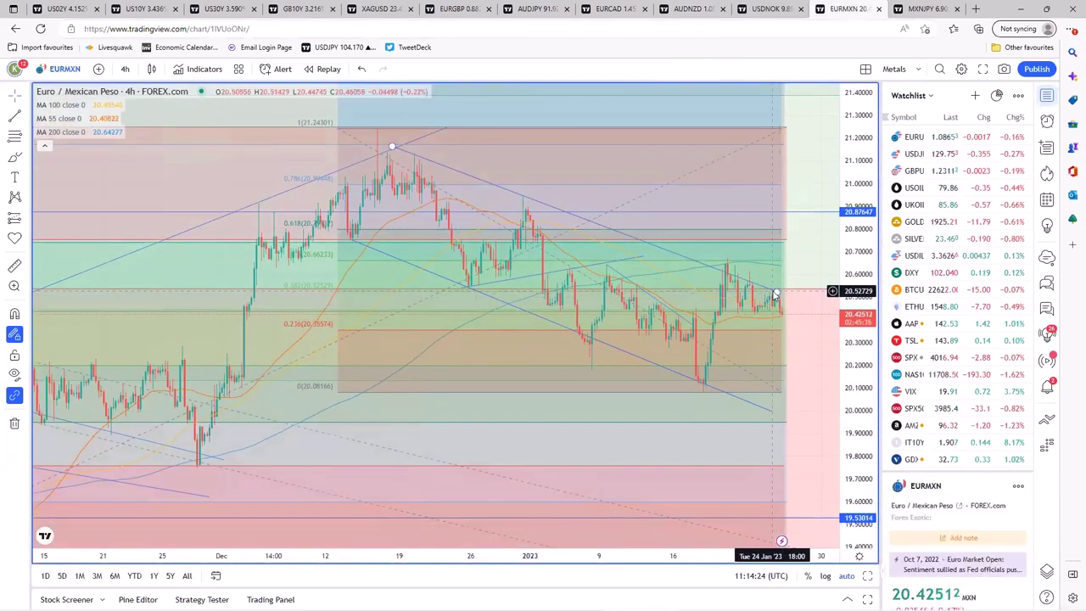
left_click(801, 301)
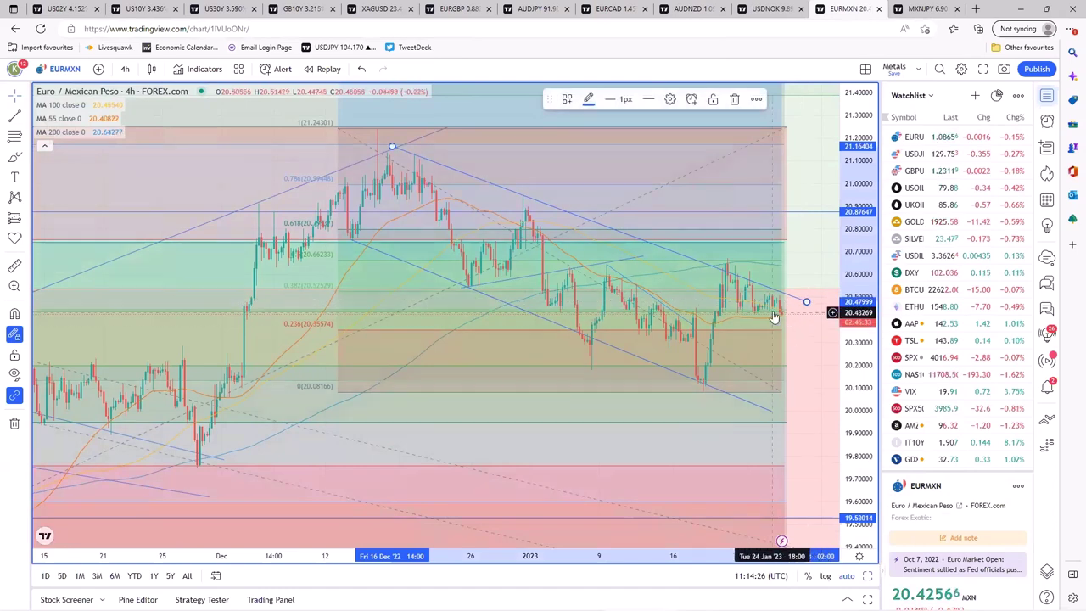
left_click(512, 403)
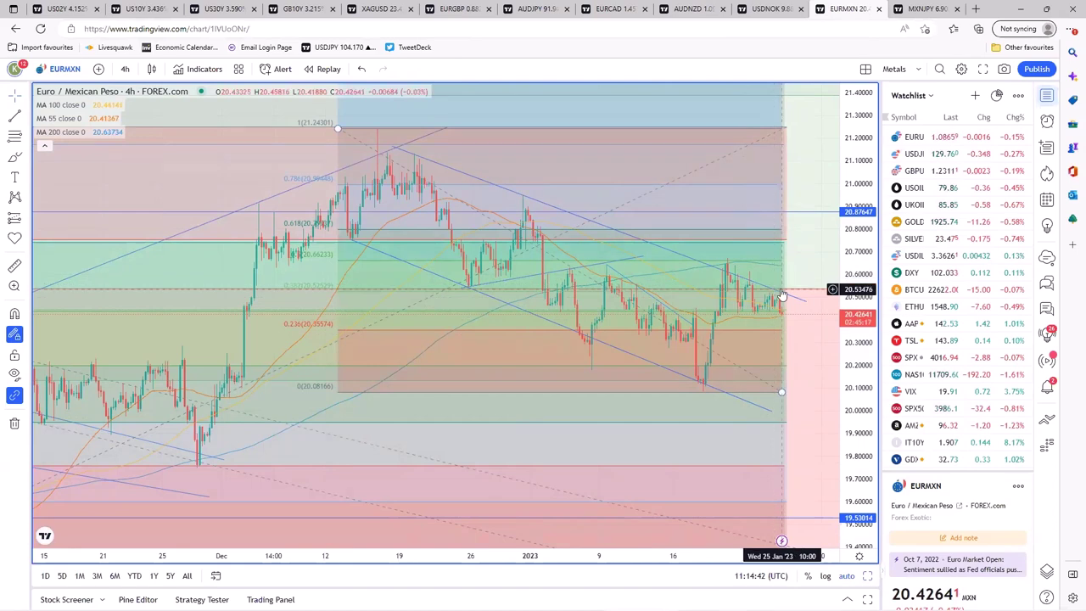
mouse_move(479, 526)
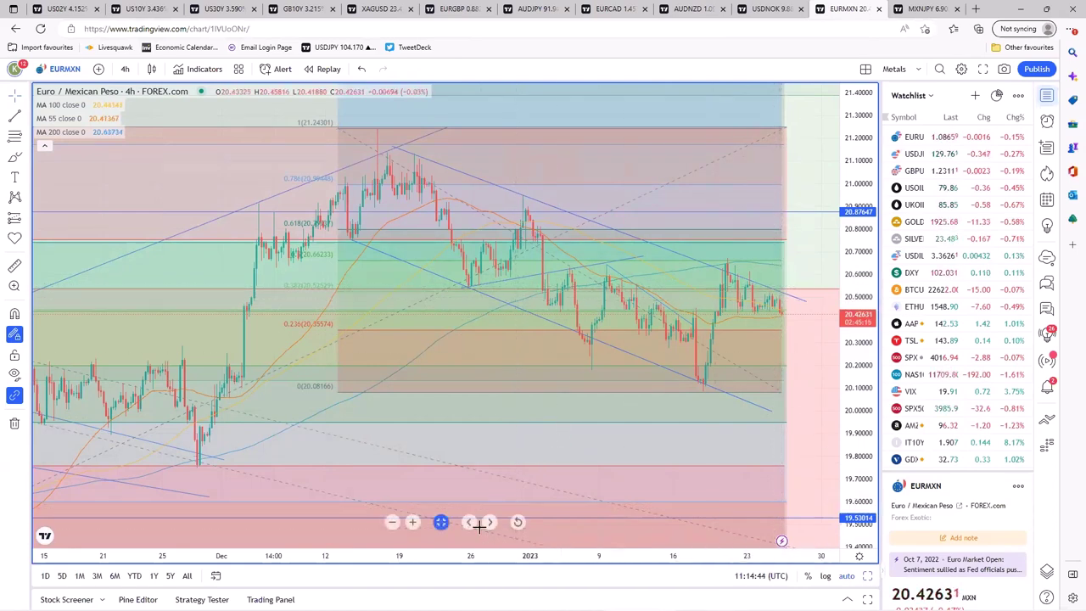
key("alt+Return")
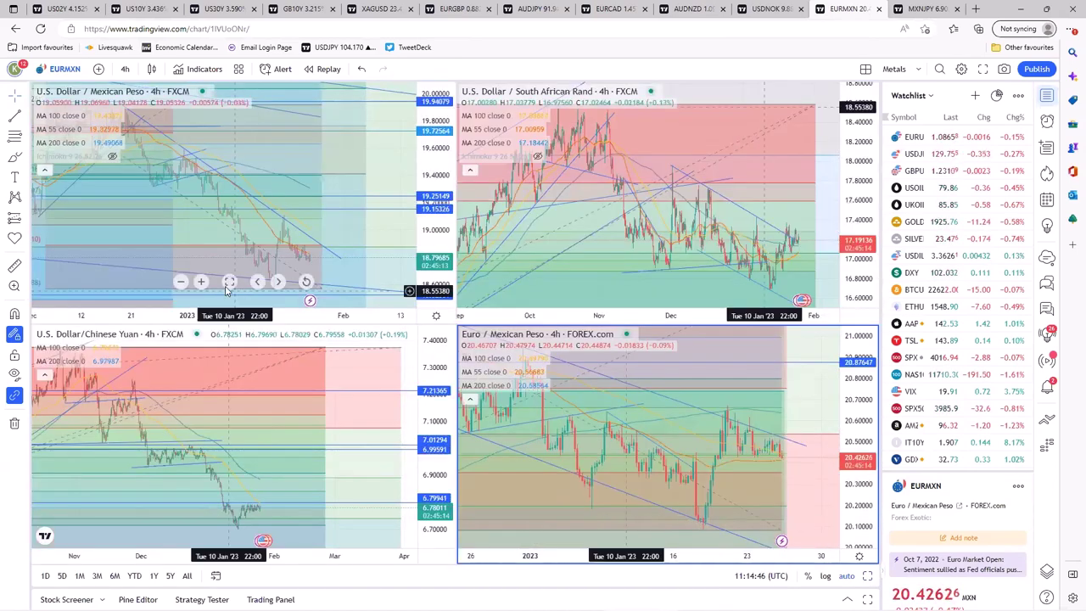
left_click(230, 290)
key("alt+Return")
scroll(511, 399, "up", 5)
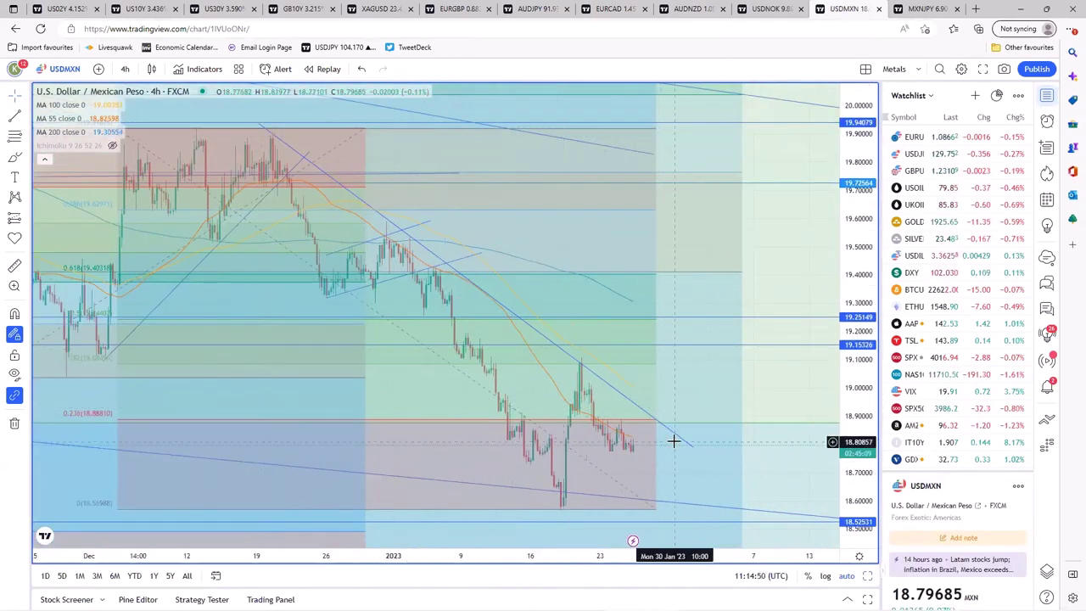
left_click(628, 404)
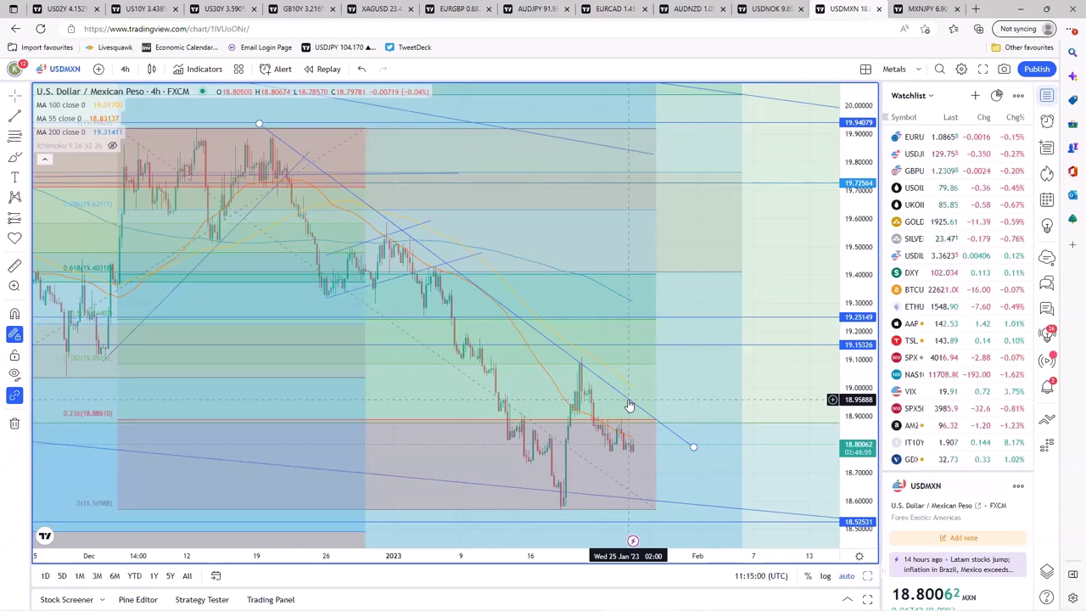
scroll(650, 392, "down", 3)
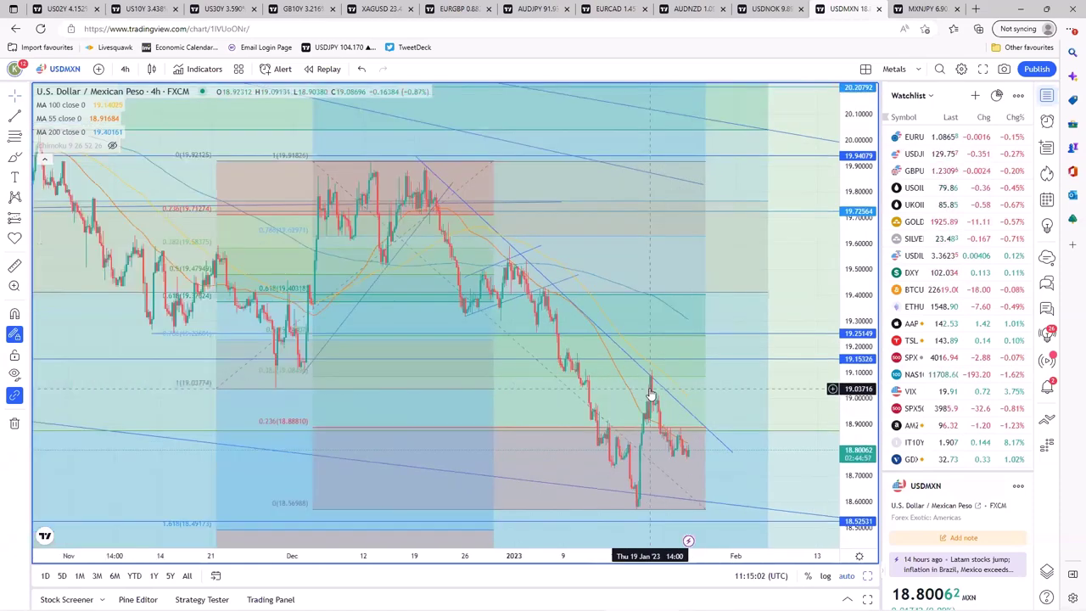
scroll(650, 392, "down", 2)
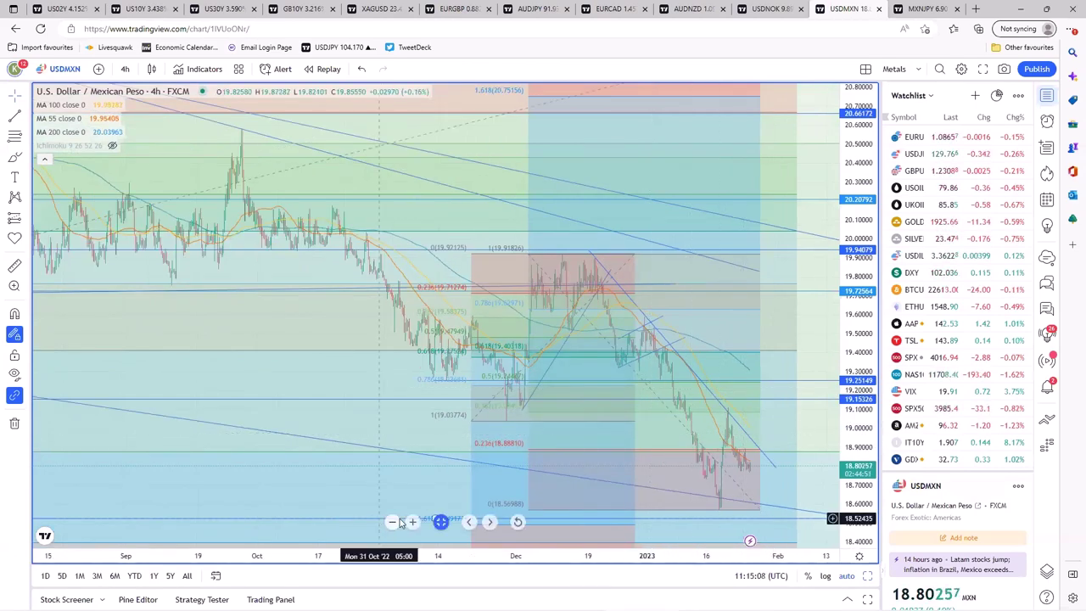
mouse_move(440, 526)
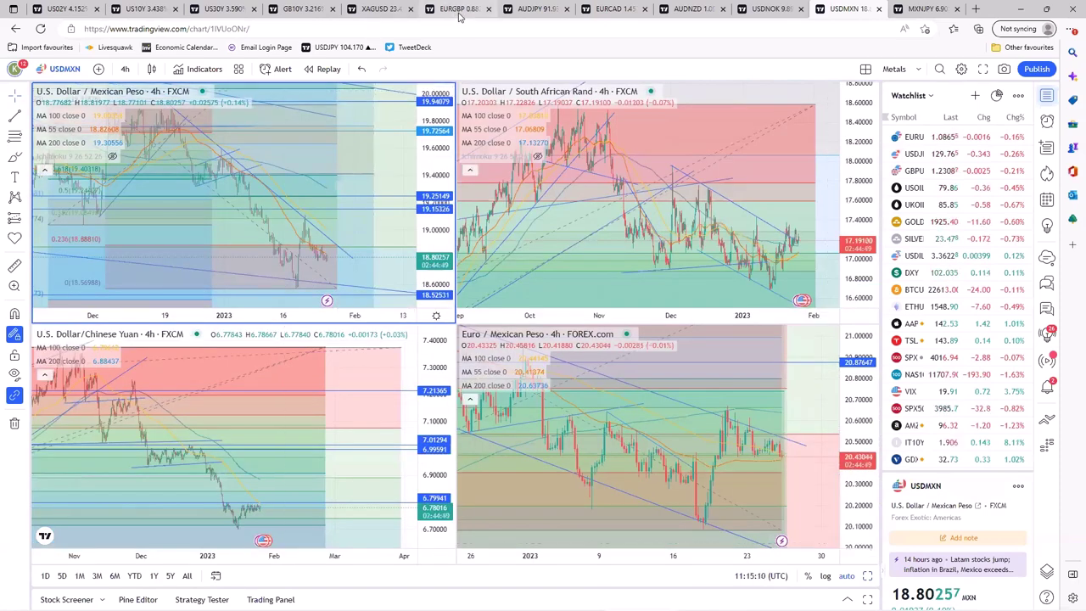
- In the EURGBP layout, maximize the EUR/USD chart and switch it to the 1-day timeframe
left_click(457, 10)
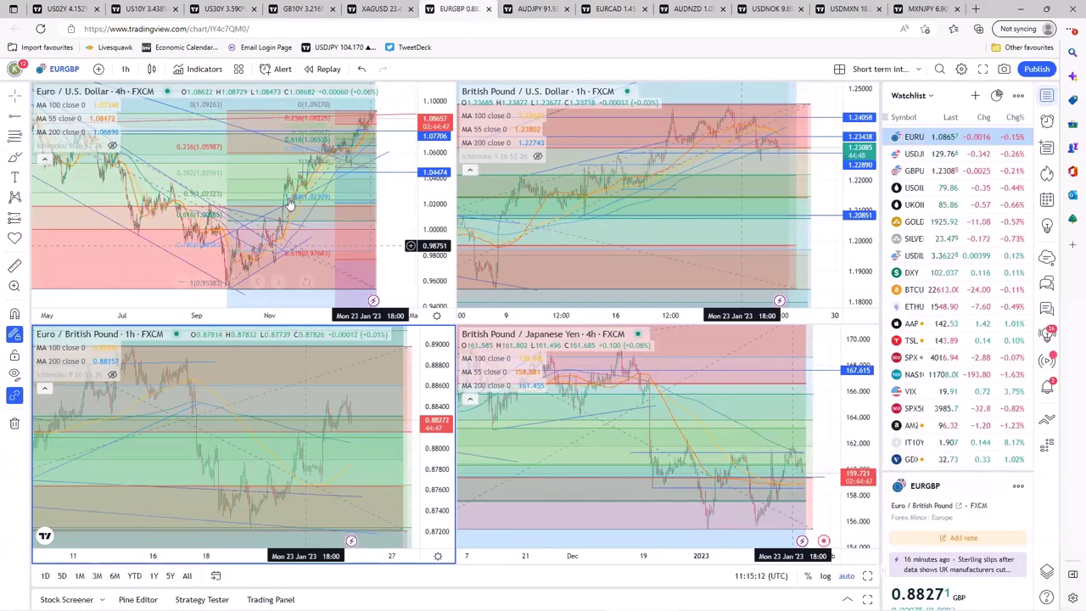
double_click(230, 281)
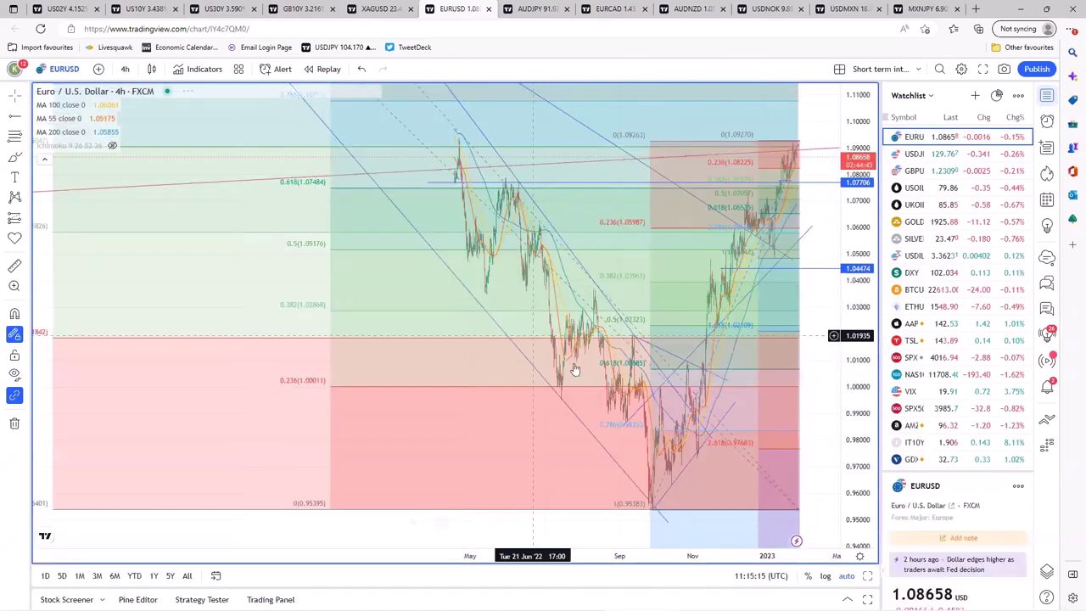
left_click(125, 69)
left_click(174, 350)
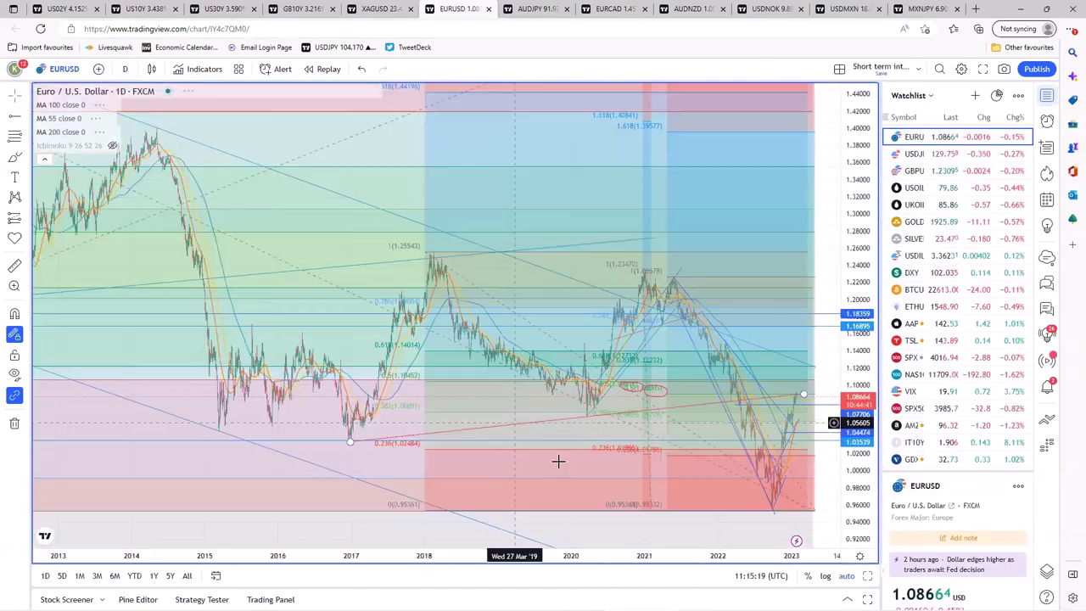
scroll(558, 461, "up", 5)
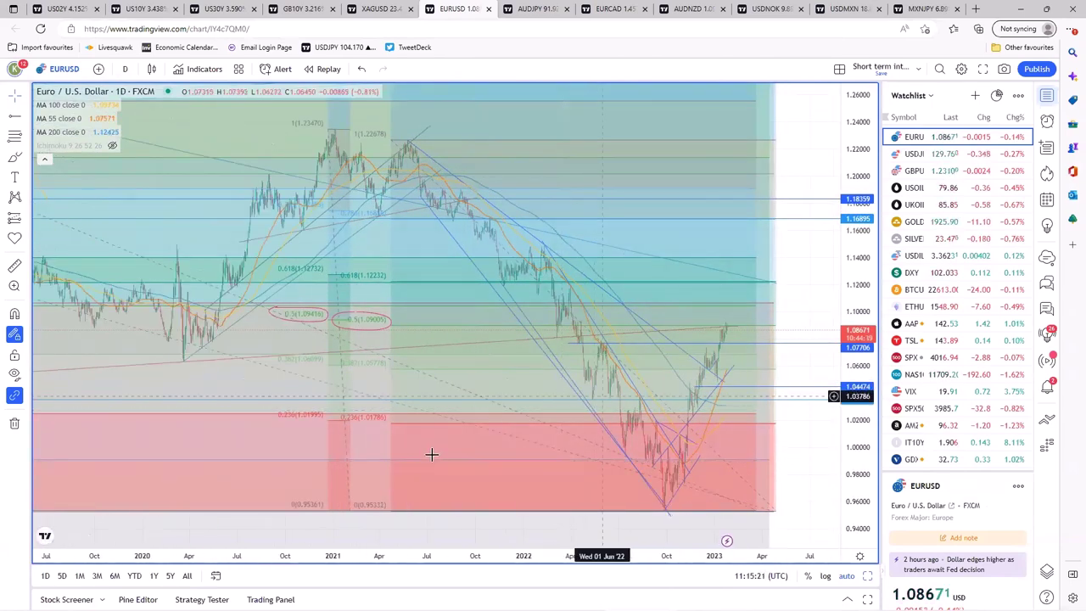
scroll(430, 455, "down", 5)
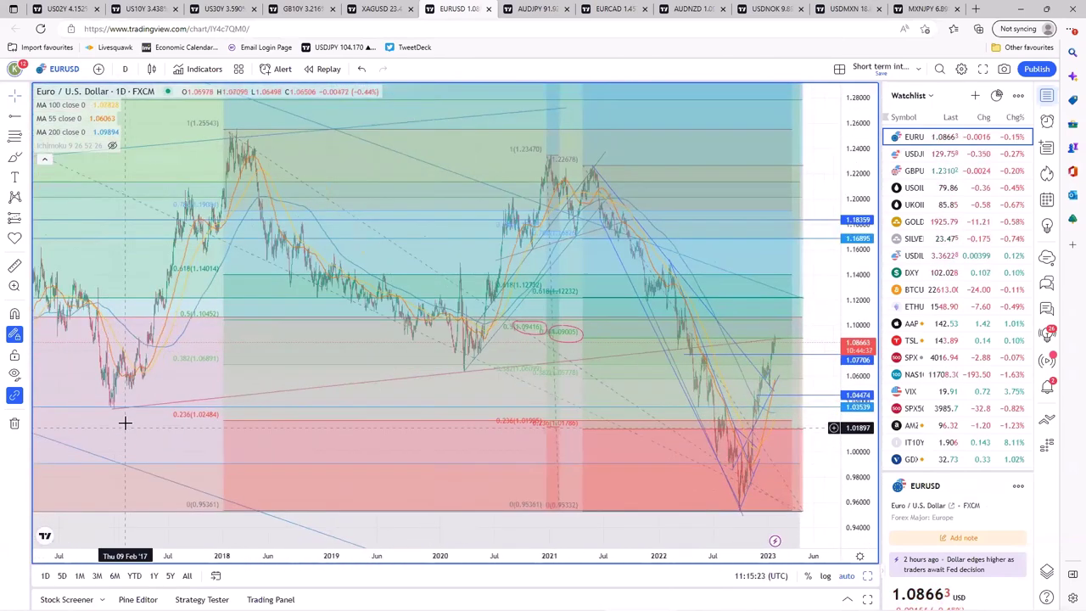
scroll(687, 339, "up", 3)
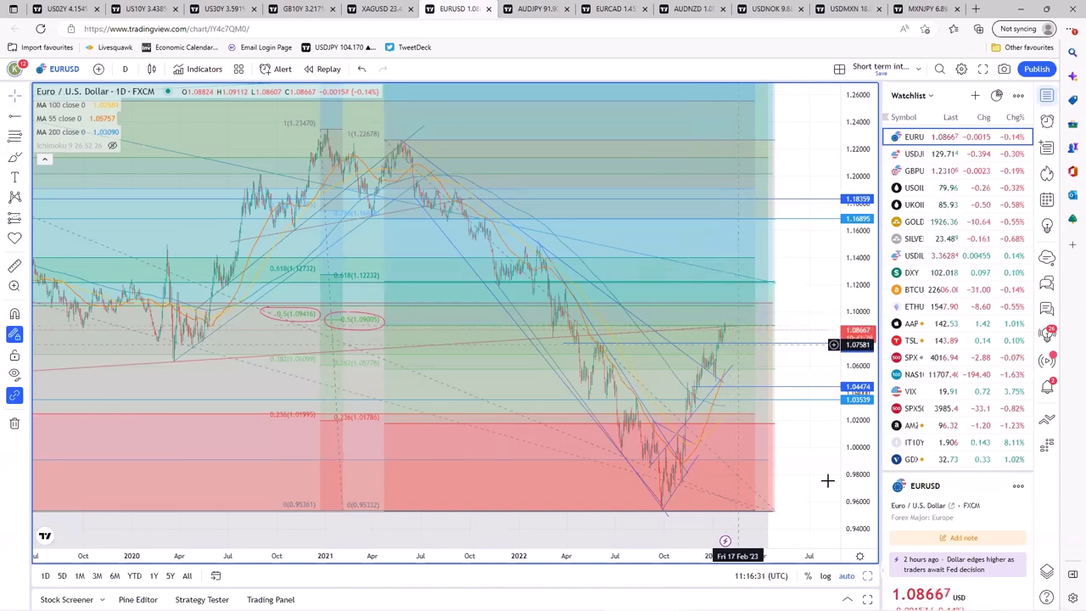
scroll(672, 428, "down", 3)
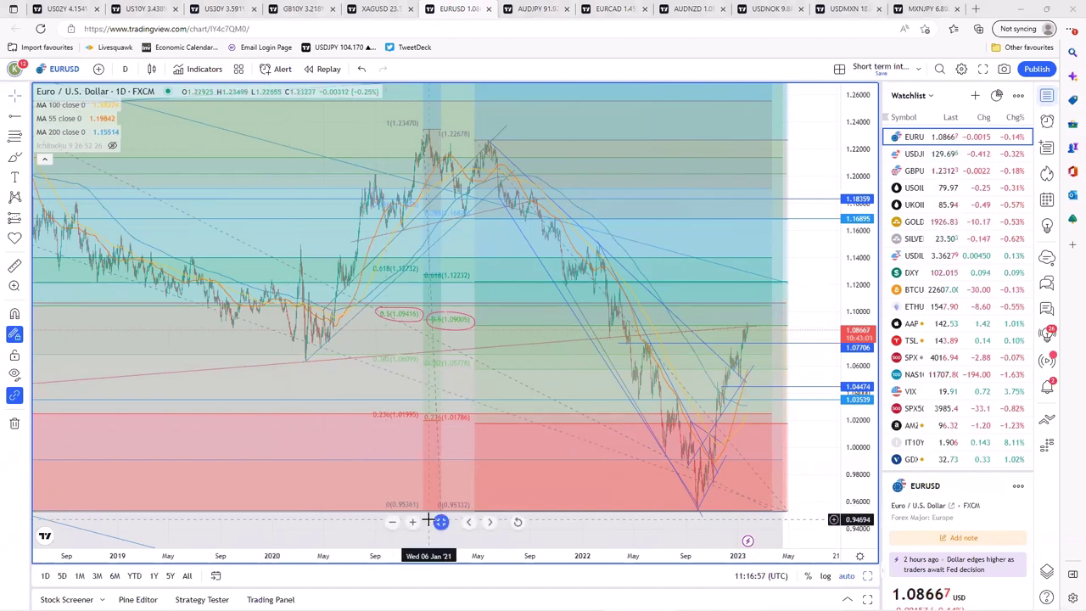
- Restore the grid, switch to the MXNJPY layout with Ctrl+9, and maximize the EUR/CHF chart
left_click(441, 522)
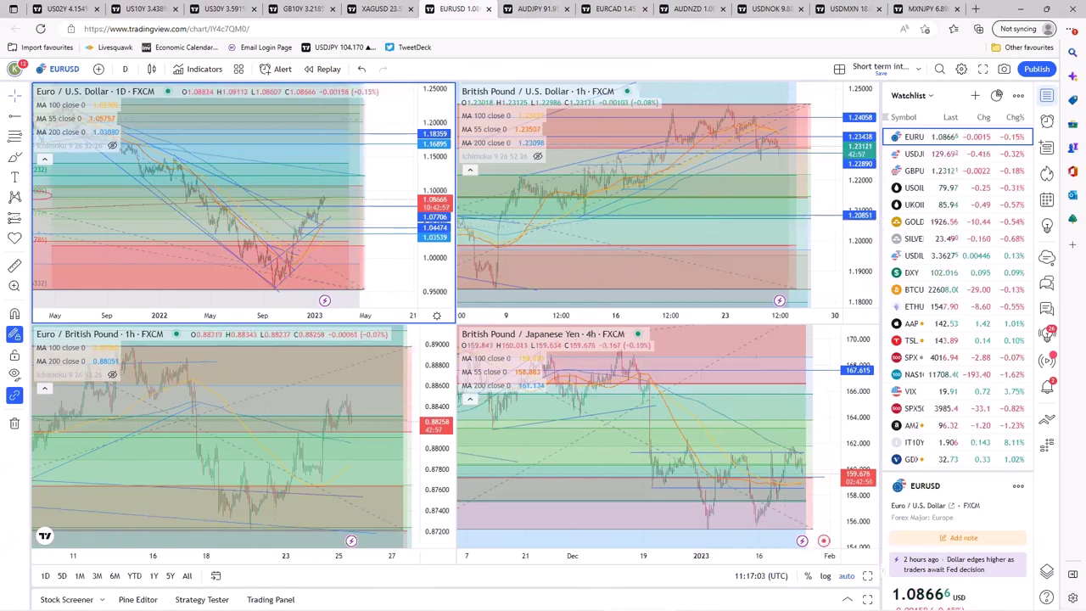
key("ctrl+9")
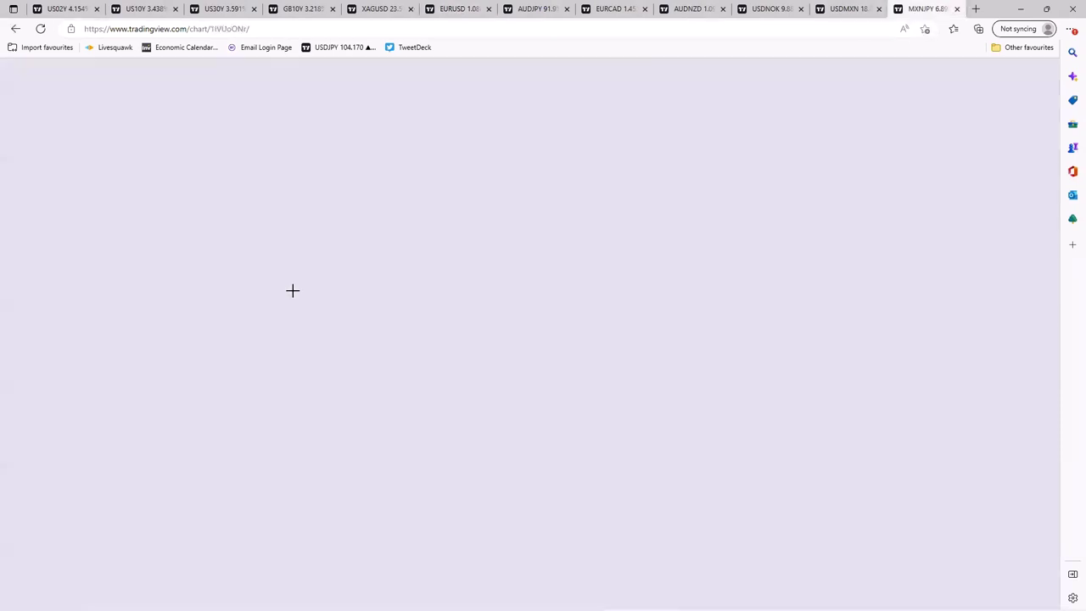
left_click(221, 288)
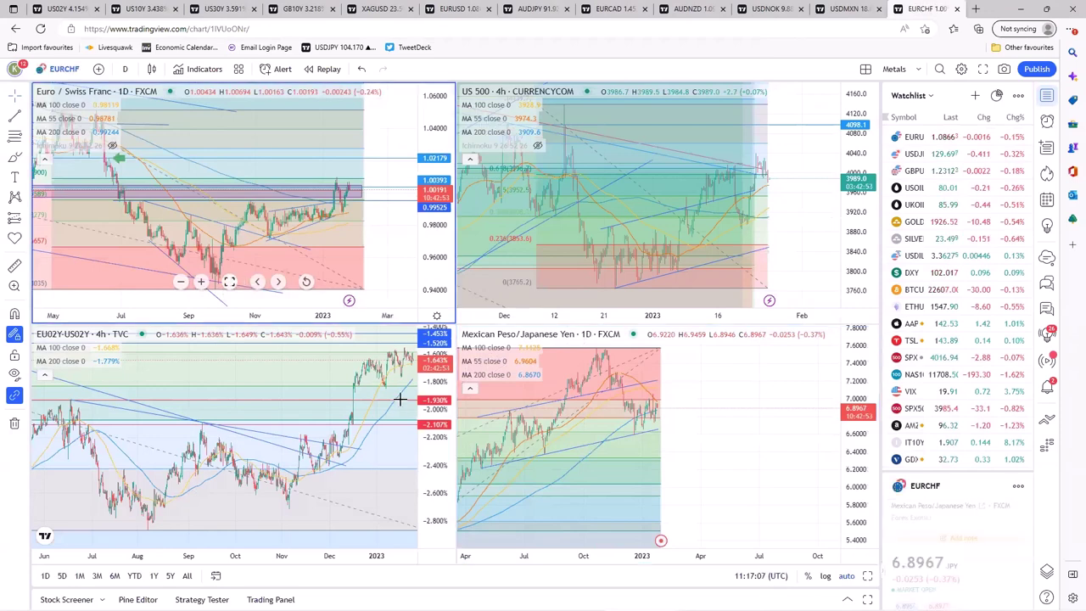
key("alt+Return")
scroll(632, 444, "up", 3)
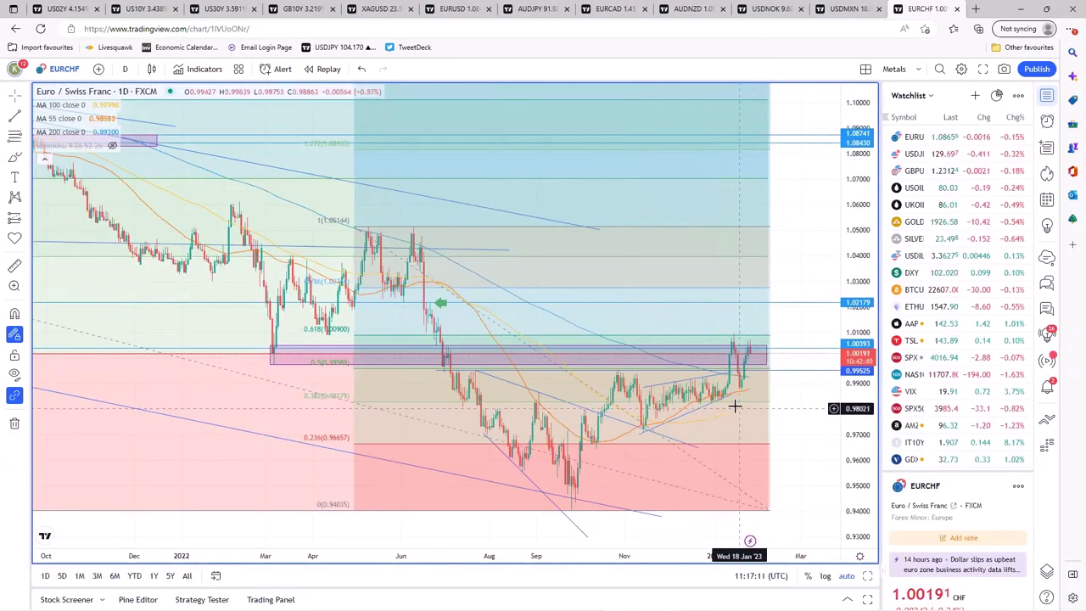
- Draw a trend line under the November–February lows and nudge its right end slightly higher
left_click(773, 375)
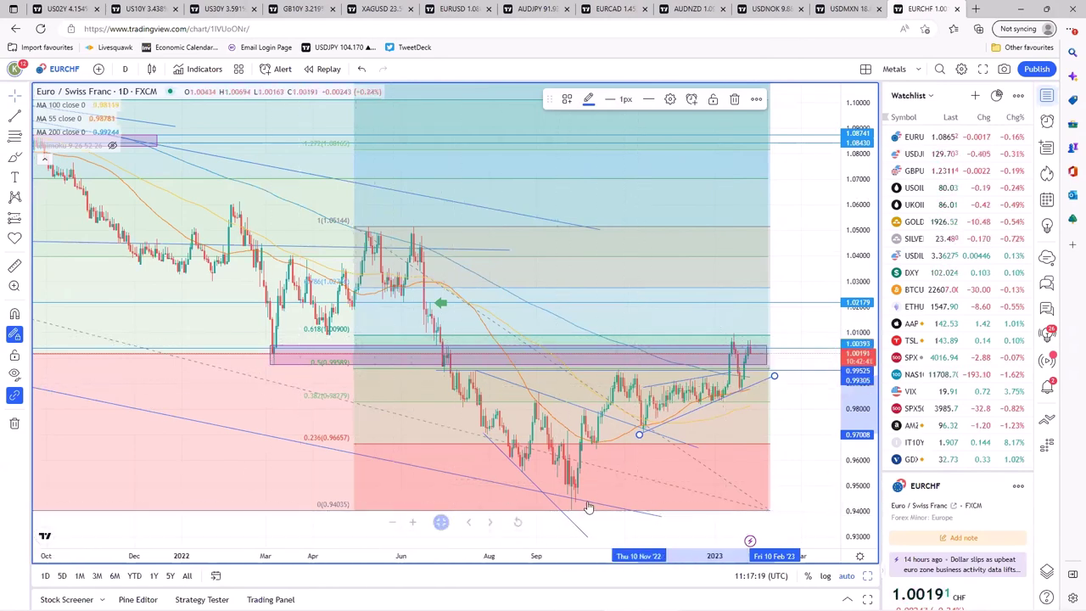
left_click(687, 250)
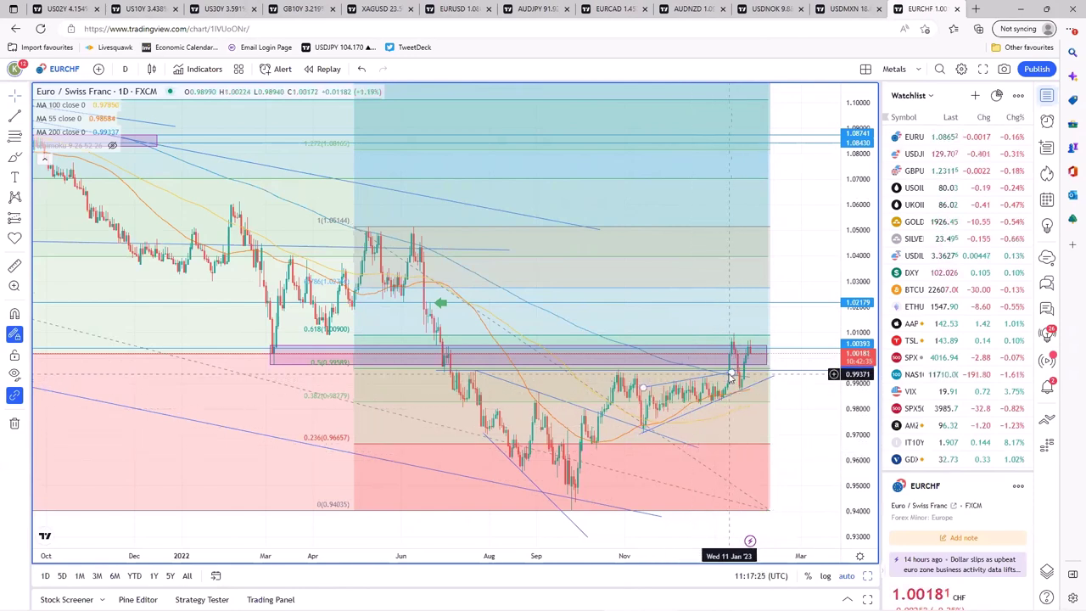
left_click(770, 371)
left_click_drag(771, 371, 775, 365)
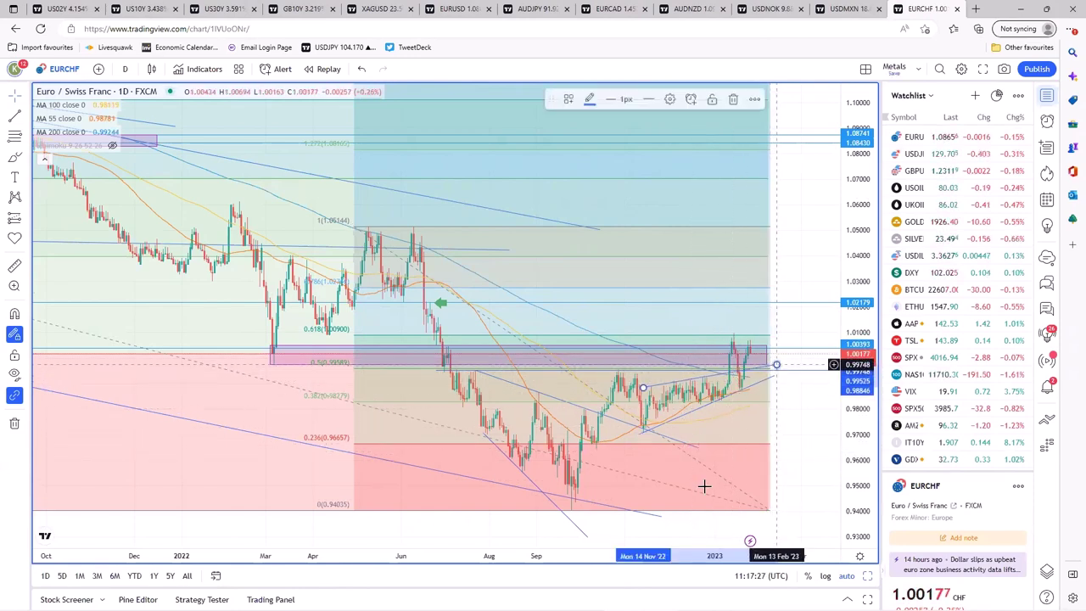
left_click(743, 423)
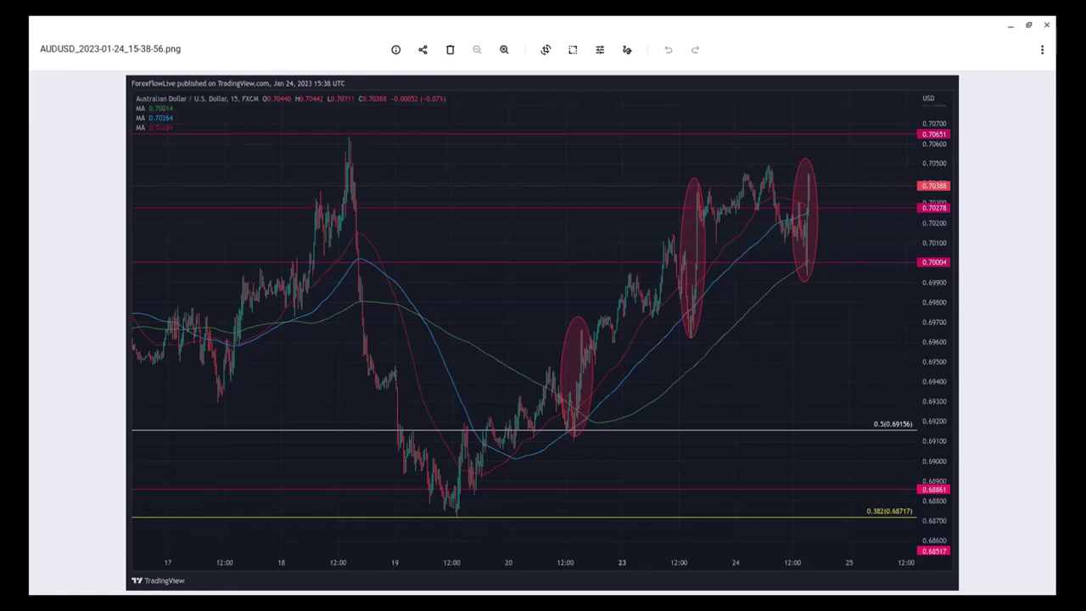
- Close the Photos screenshot, scroll the Premium plan pricing page, and copy its URL from the address bar
mouse_move(854, 213)
left_click(1043, 19)
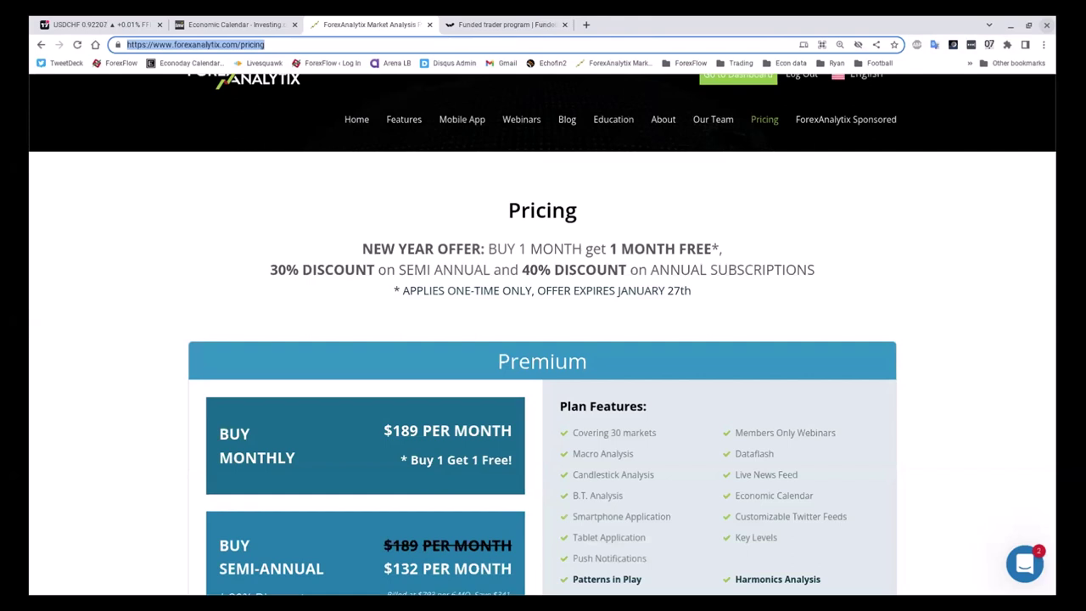
scroll(874, 166, "down", 3)
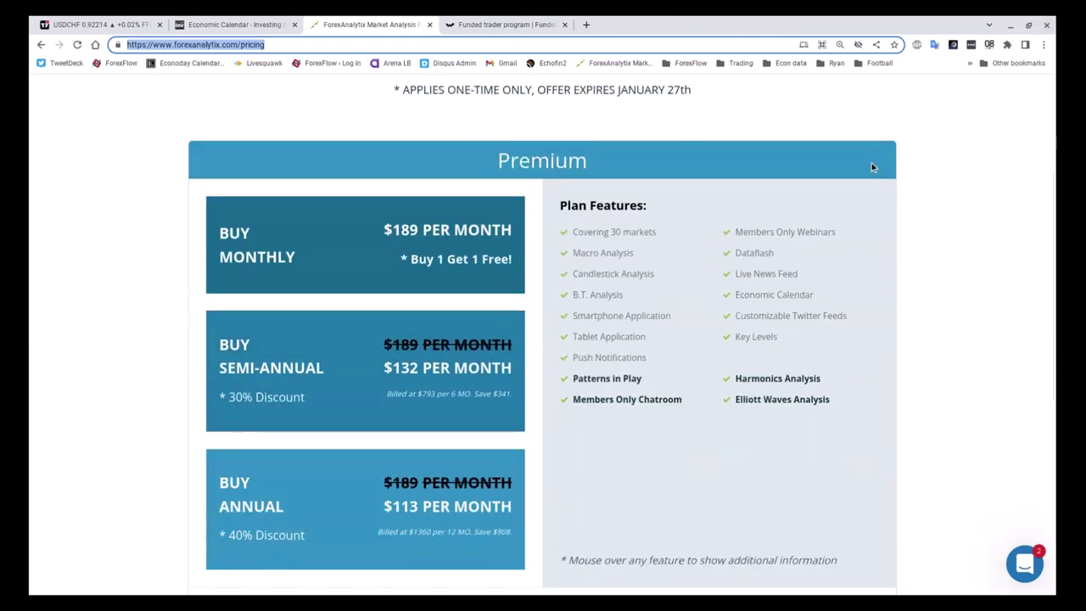
scroll(871, 167, "down", 4)
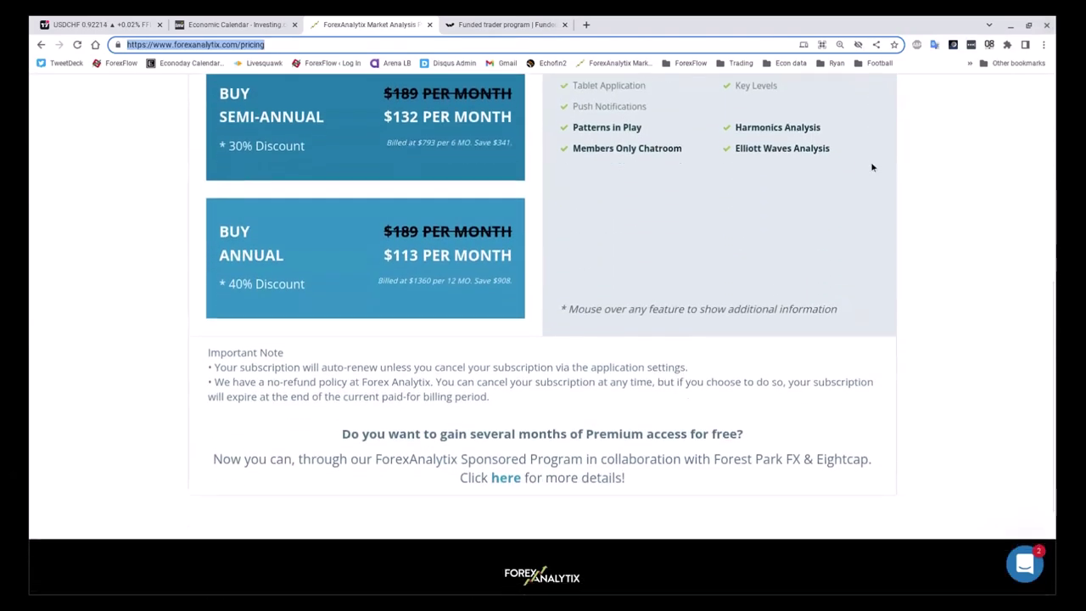
scroll(871, 167, "up", 5)
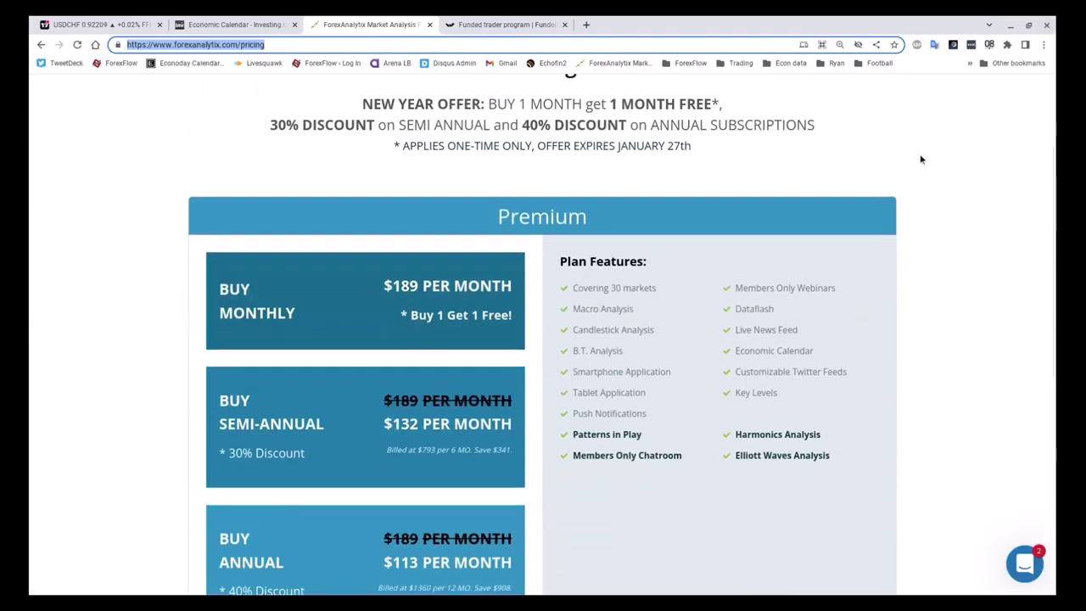
scroll(921, 159, "down", 1)
scroll(921, 160, "up", 2)
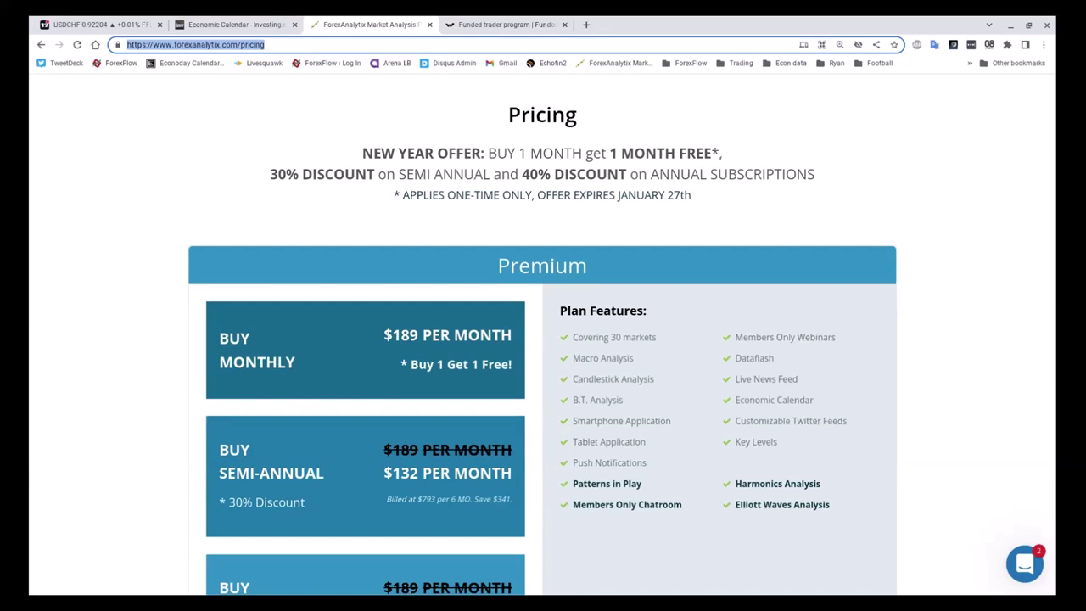
right_click(187, 39)
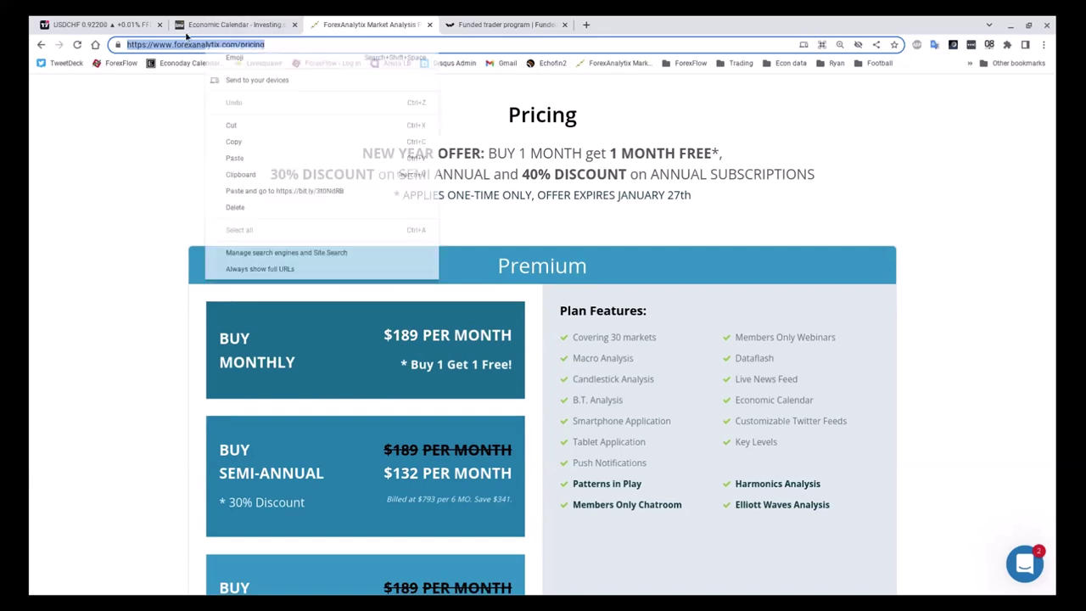
left_click(233, 141)
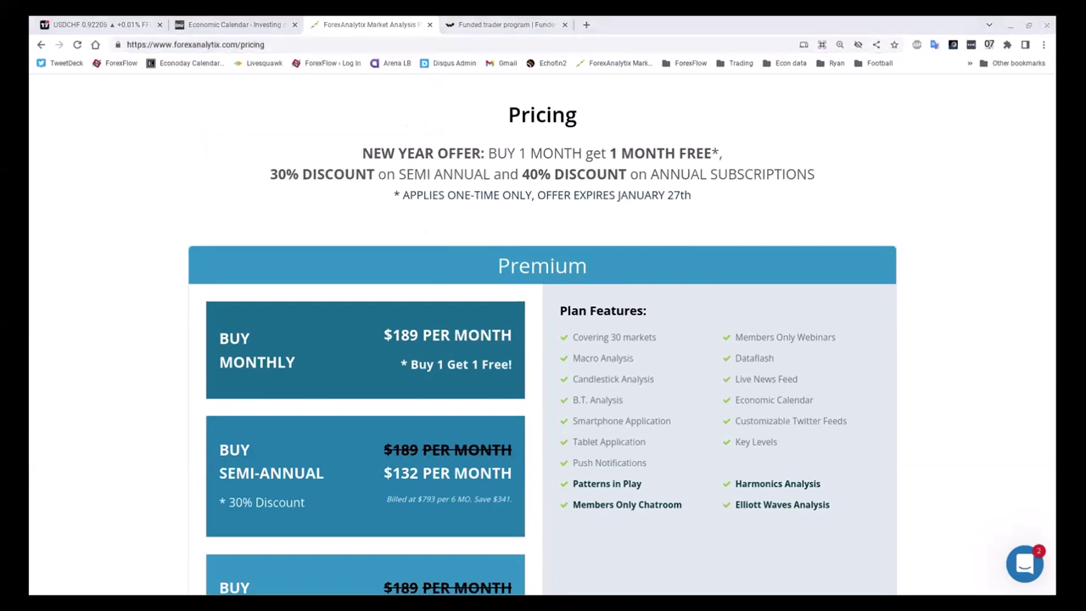
- Switch to the 'Funded trader program' tab and copy its full URL from the address bar
left_click(506, 25)
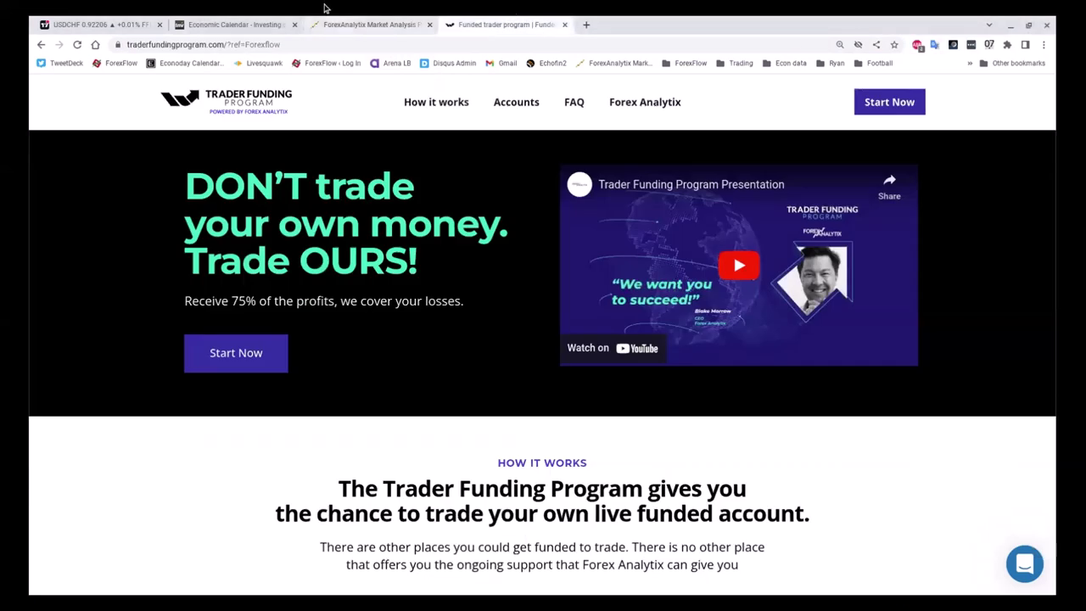
double_click(241, 44)
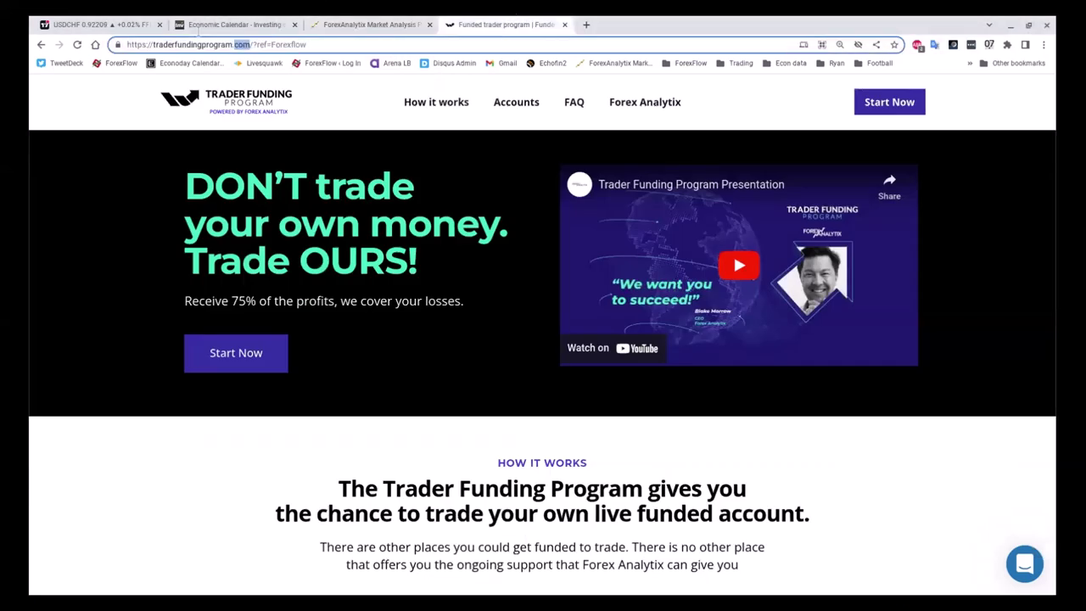
right_click(217, 43)
left_click(243, 133)
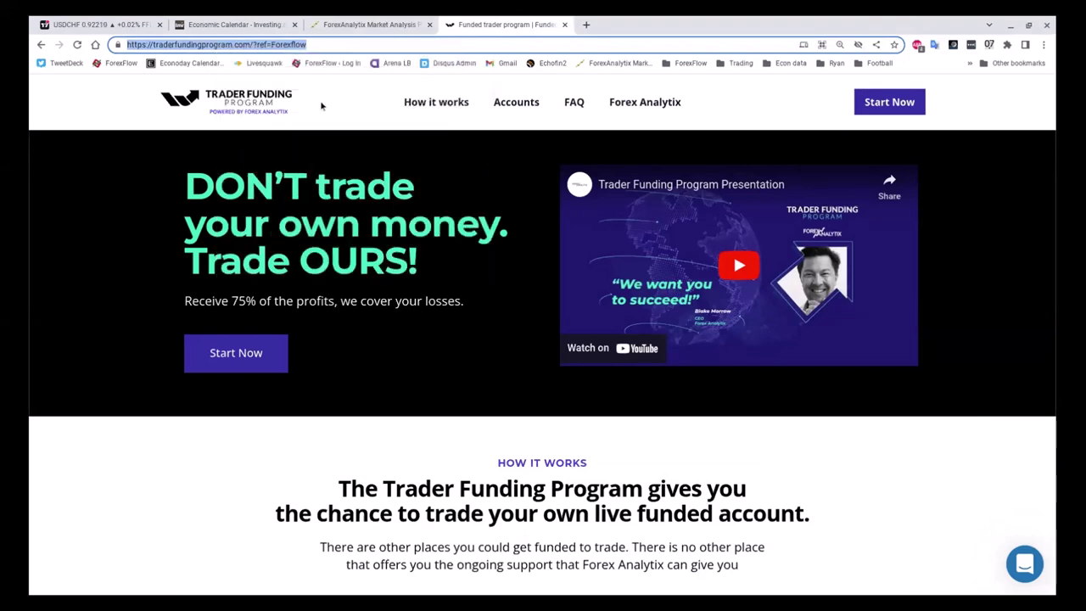
key("Right")
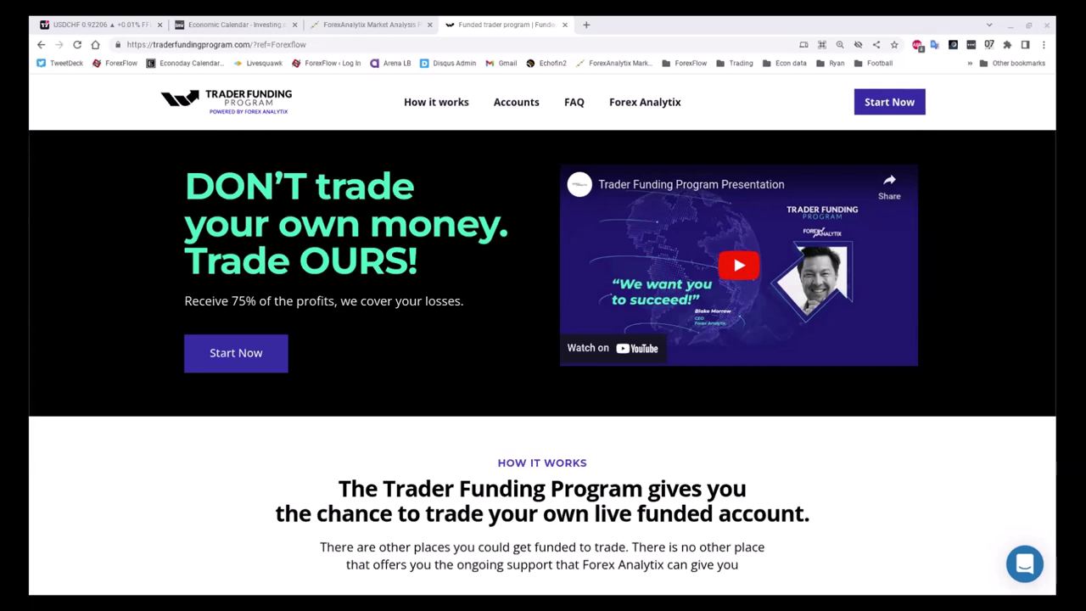
- Return to the USDCHF tab and zoom the weekly chart to roughly 2017–2024
left_click(63, 22)
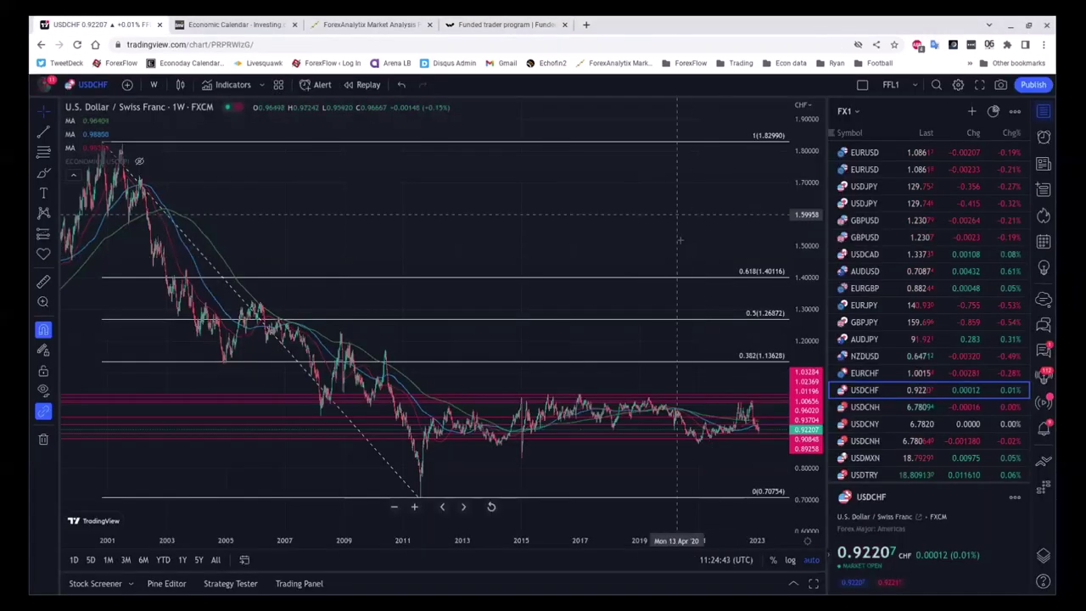
scroll(670, 255, "up", 10)
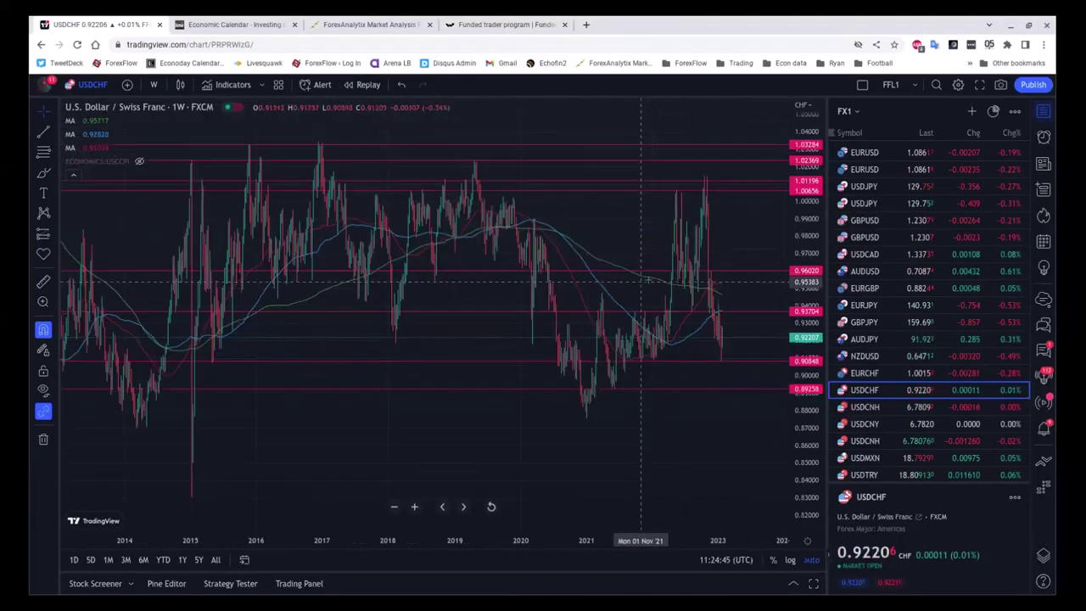
scroll(647, 280, "down", 5)
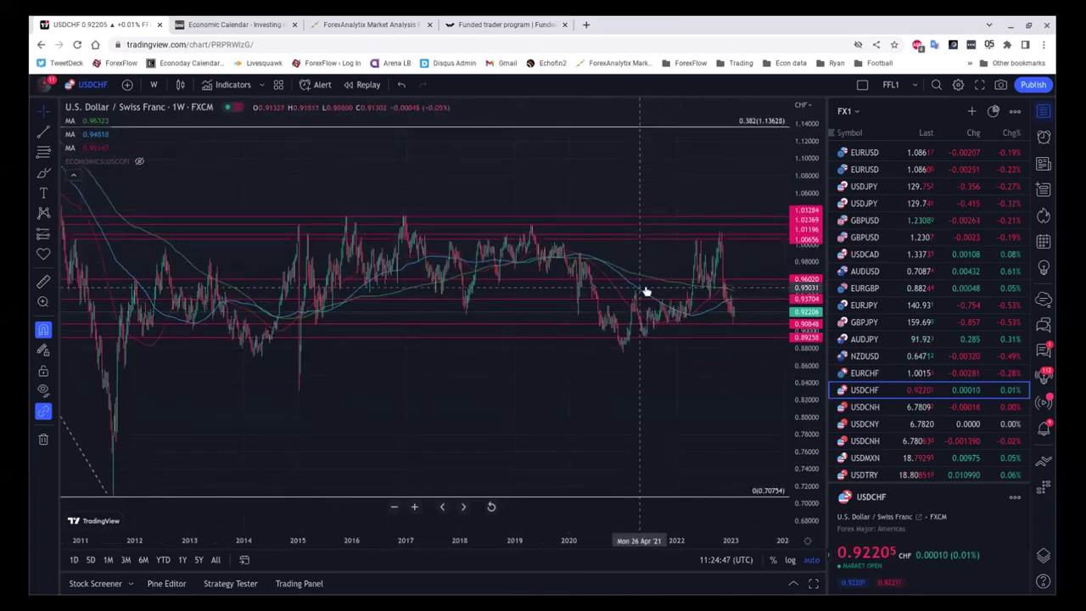
scroll(645, 291, "down", 1)
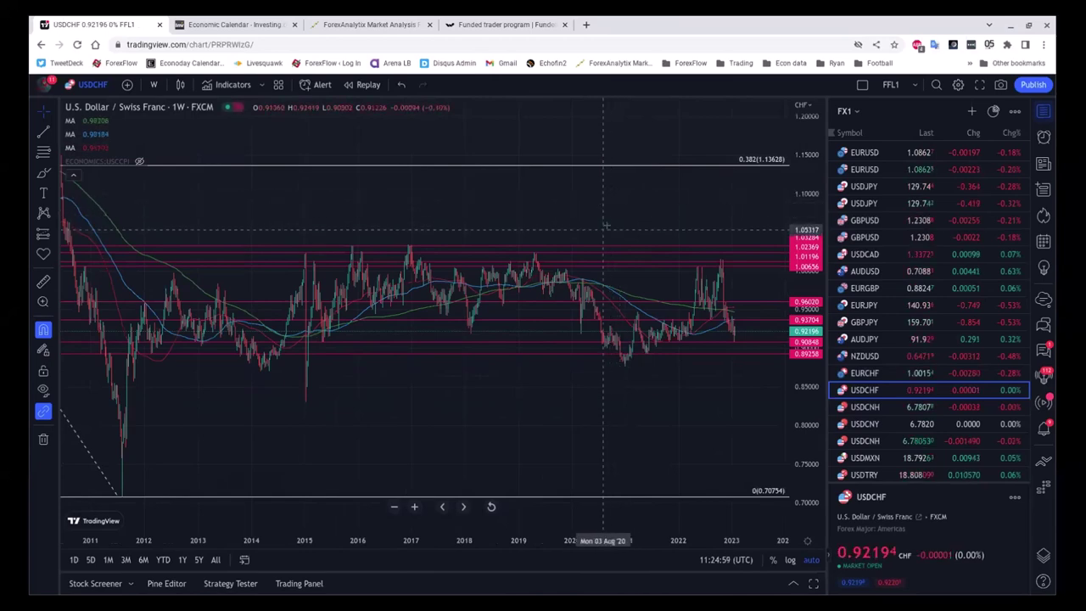
scroll(606, 226, "up", 5)
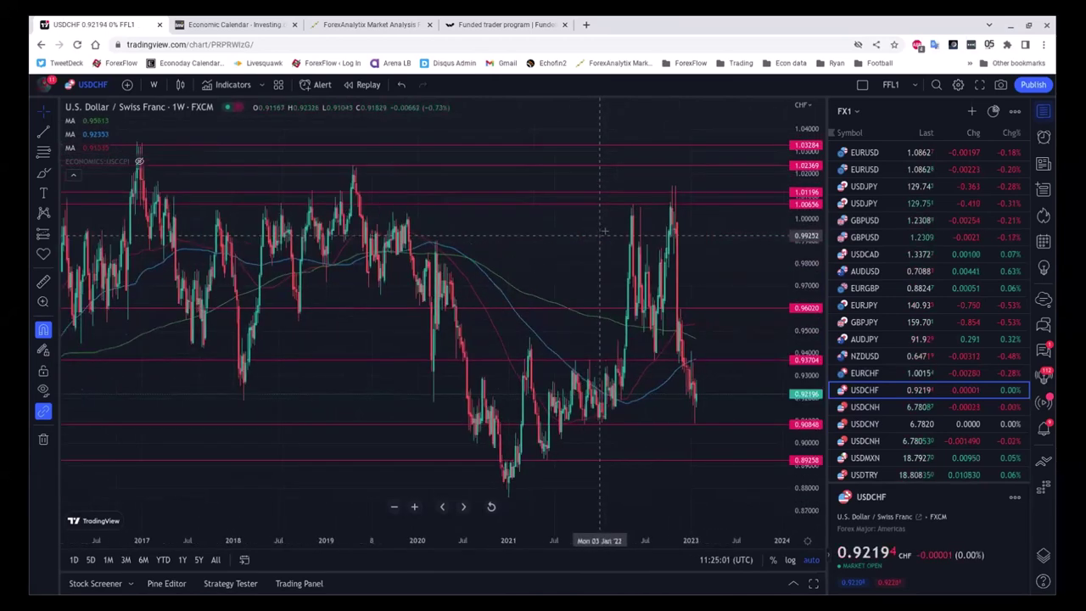
scroll(602, 232, "up", 1)
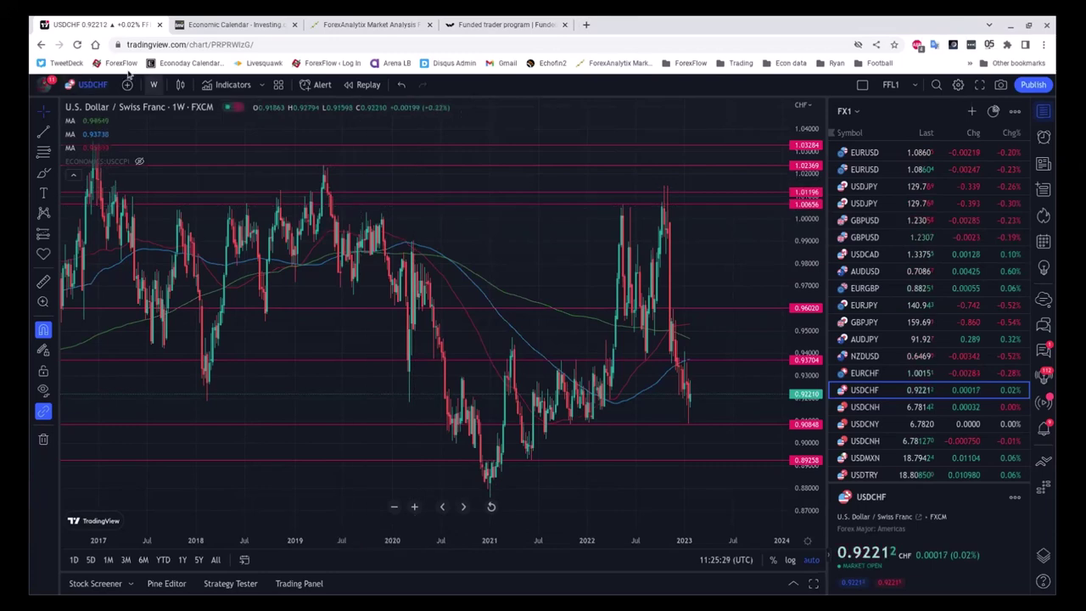
- Change the USDCHF chart from weekly to 1-hour candles and zoom out to show recent weeks
left_click(153, 84)
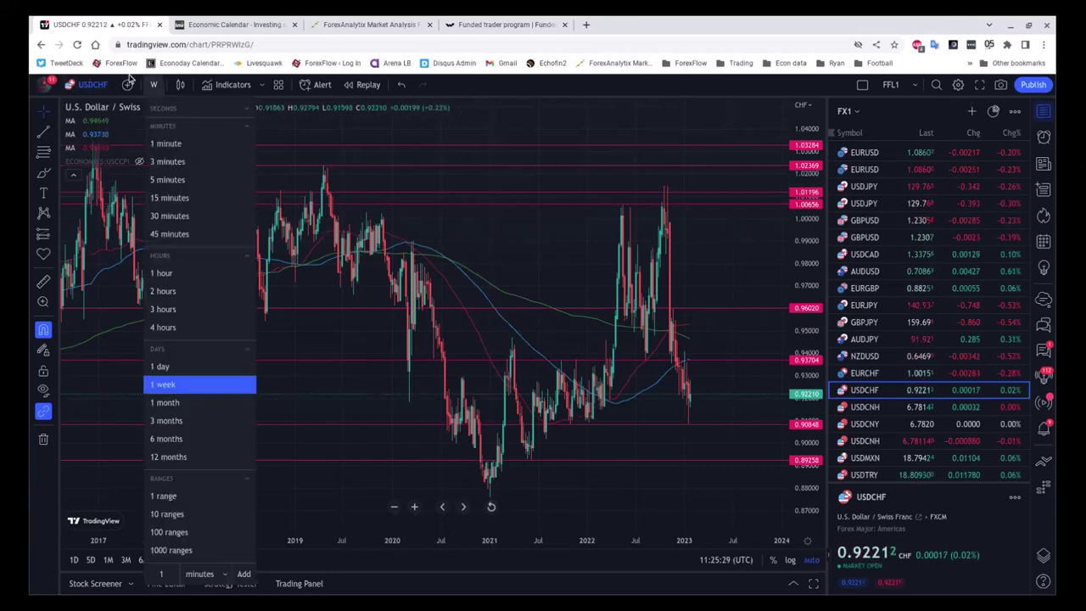
left_click(154, 274)
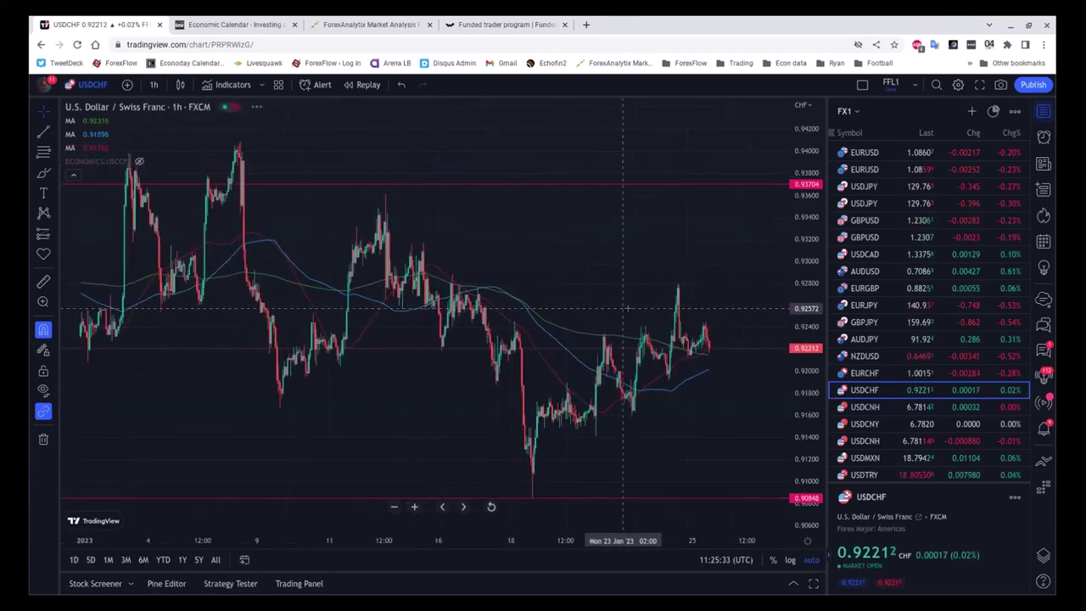
scroll(625, 308, "down", 5)
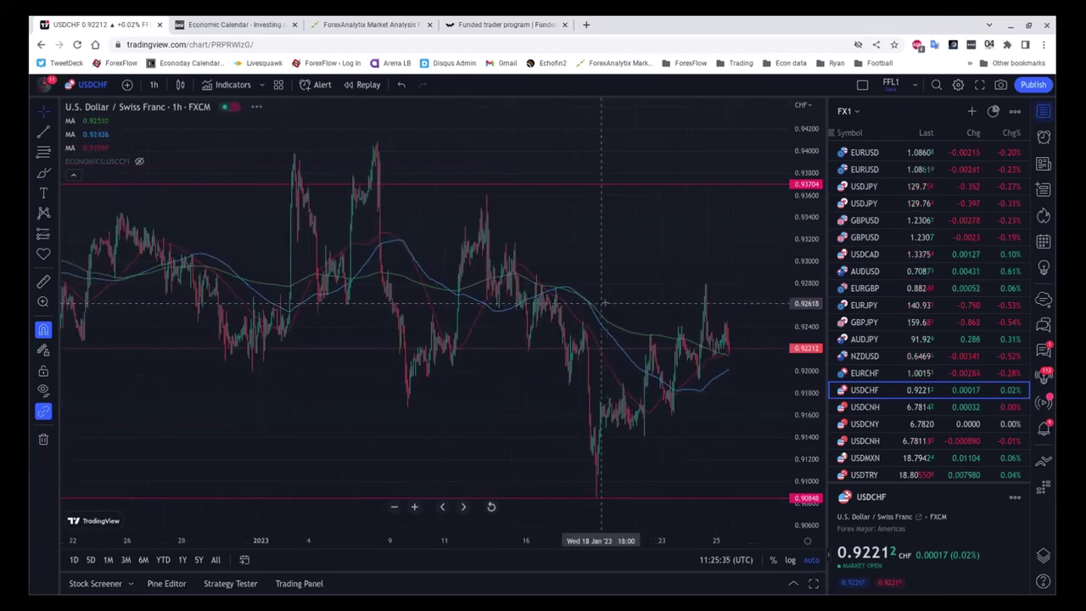